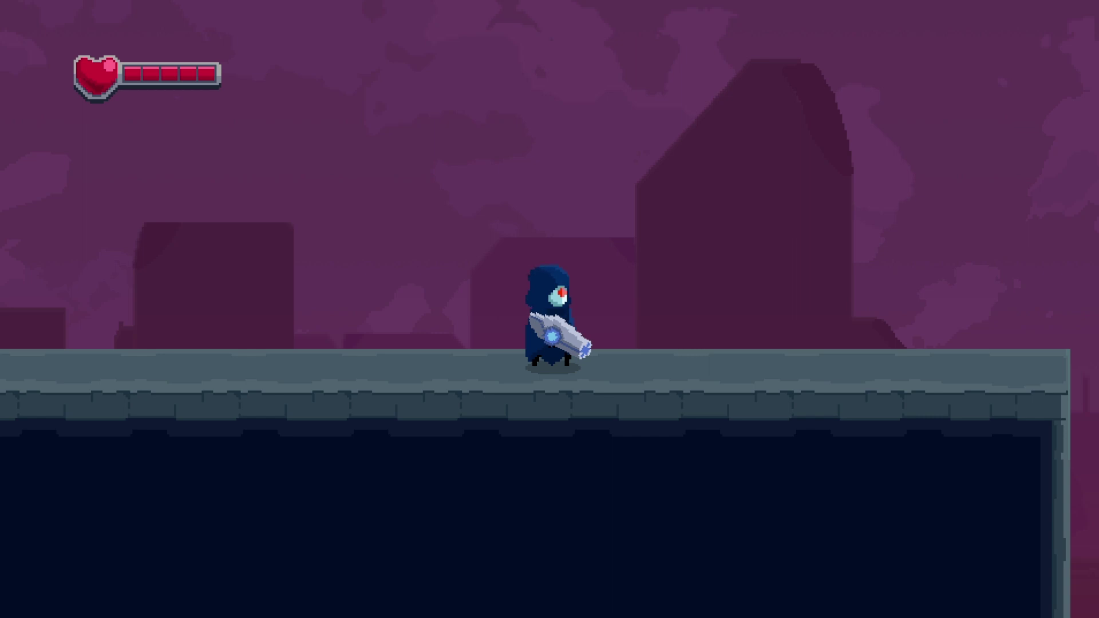
Step: Playtest the hooded character running back and forth on the starting platform
{"action": "key", "text": "a"}
{"action": "key", "text": "d"}
{"action": "key", "text": "a"}
{"action": "key", "text": "d"}
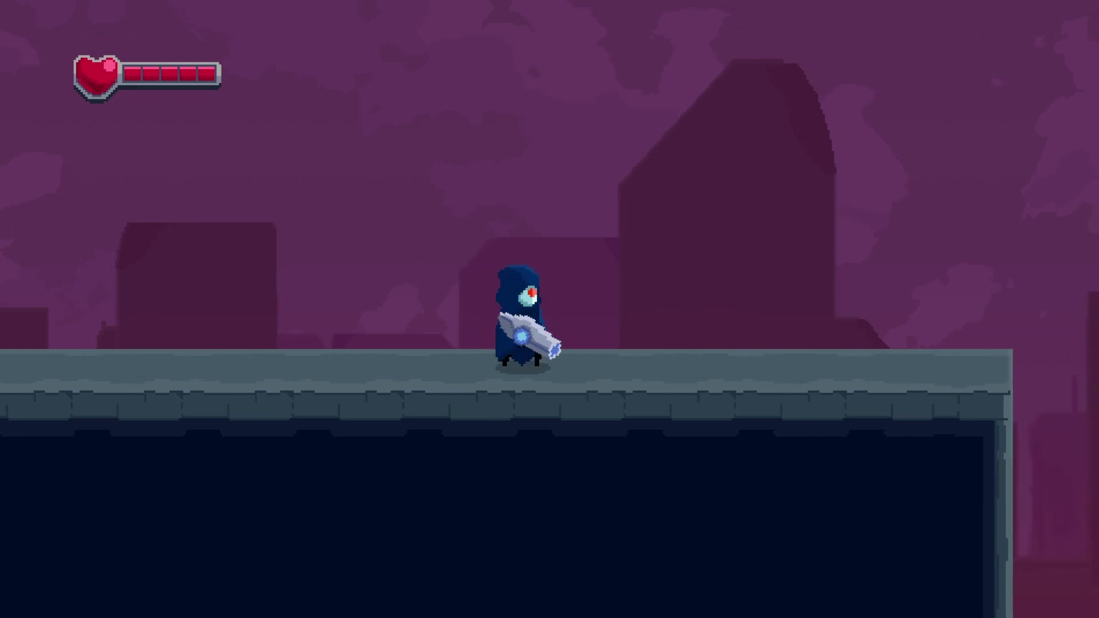
{"action": "key", "text": "a"}
{"action": "key", "text": "d"}
{"action": "key", "text": "a"}
{"action": "key", "text": "d"}
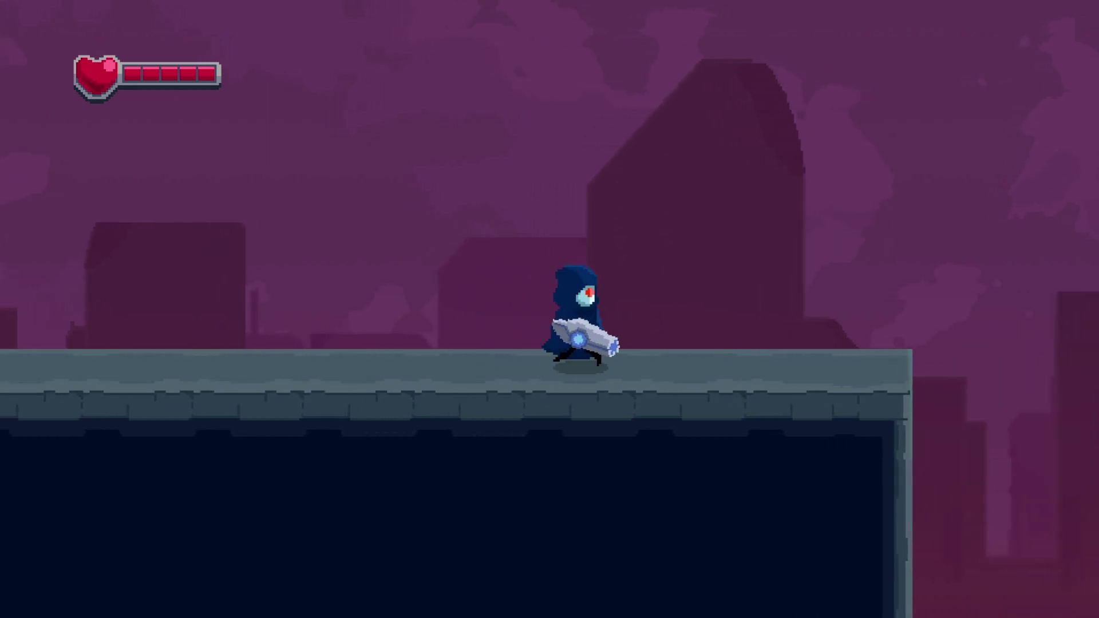
Step: Playtest jumping over the gap and shooting at the red horned enemy on the far platform
{"action": "key", "text": "d"}
{"action": "key", "text": "space"}
{"action": "key", "text": "space"}
{"action": "key", "text": "space"}
{"action": "key", "text": "space"}
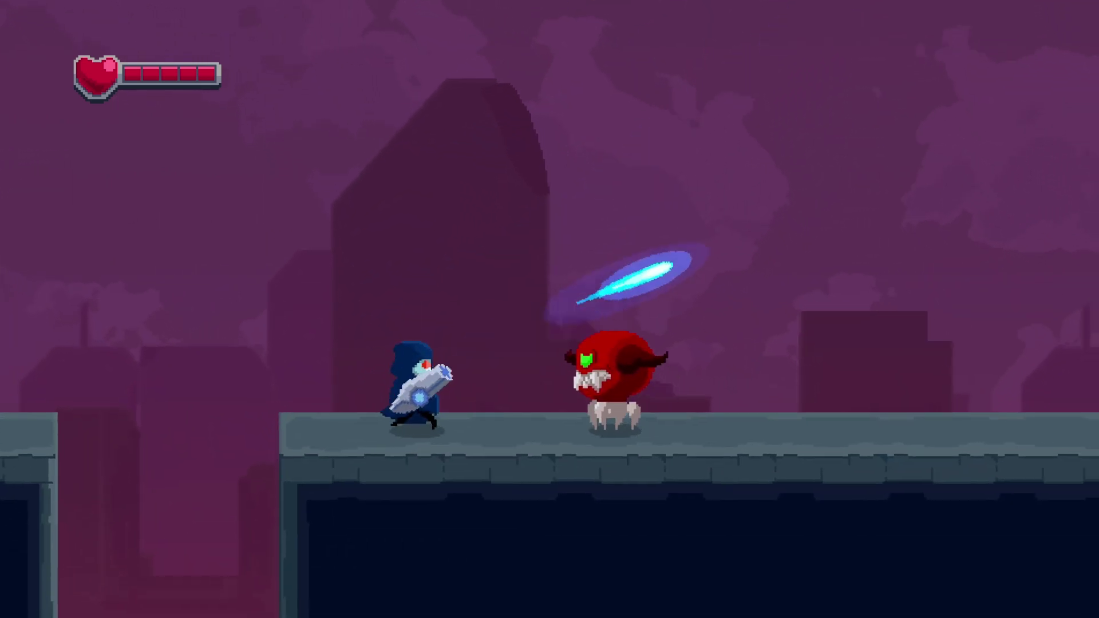
{"action": "key", "text": "a"}
{"action": "key", "text": "j"}
{"action": "key", "text": "j"}
{"action": "key", "text": "j"}
Step: Playtest jumping back across the gap to the starting platform and moving away from its edge
{"action": "key", "text": "space"}
{"action": "key", "text": "space"}
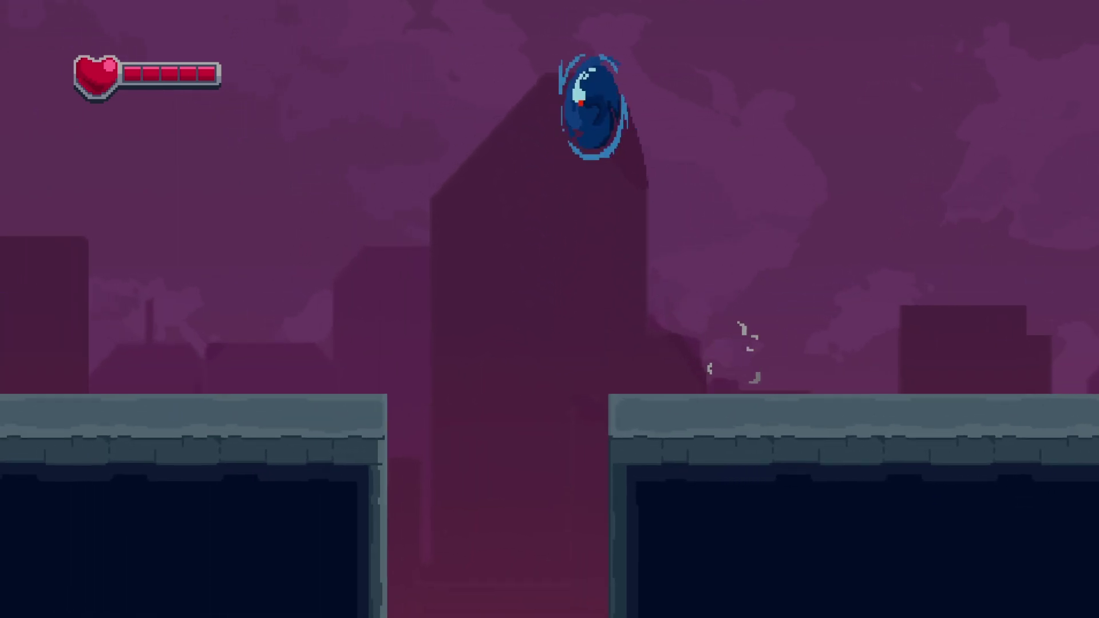
{"action": "key", "text": "d"}
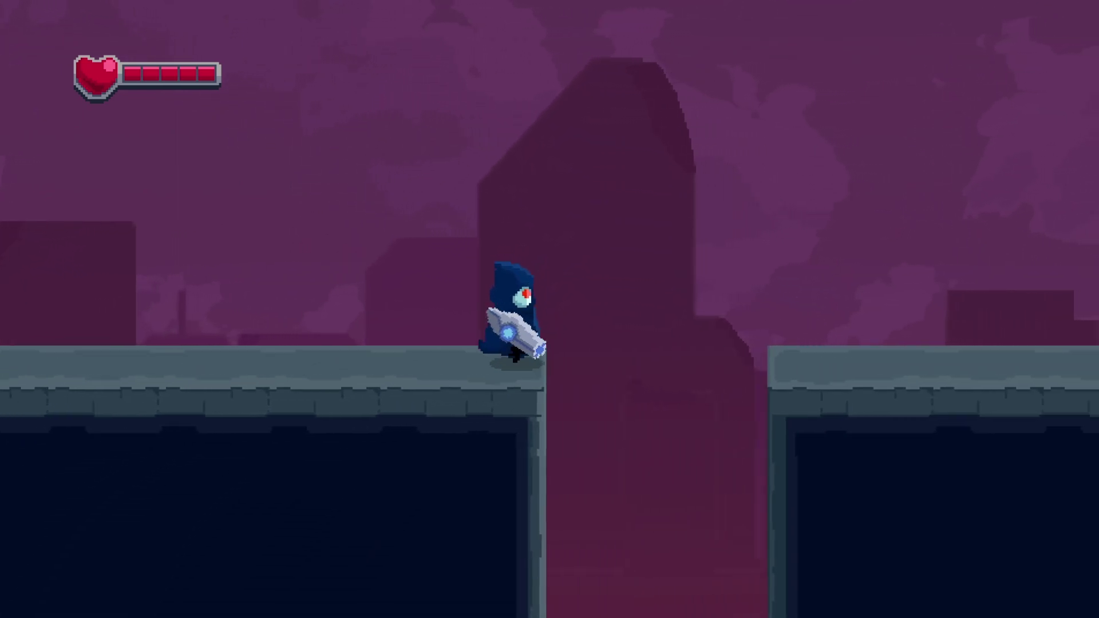
{"action": "key", "text": "space"}
{"action": "key", "text": "space"}
{"action": "key", "text": "a"}
{"action": "key", "text": "space"}
{"action": "key", "text": "space"}
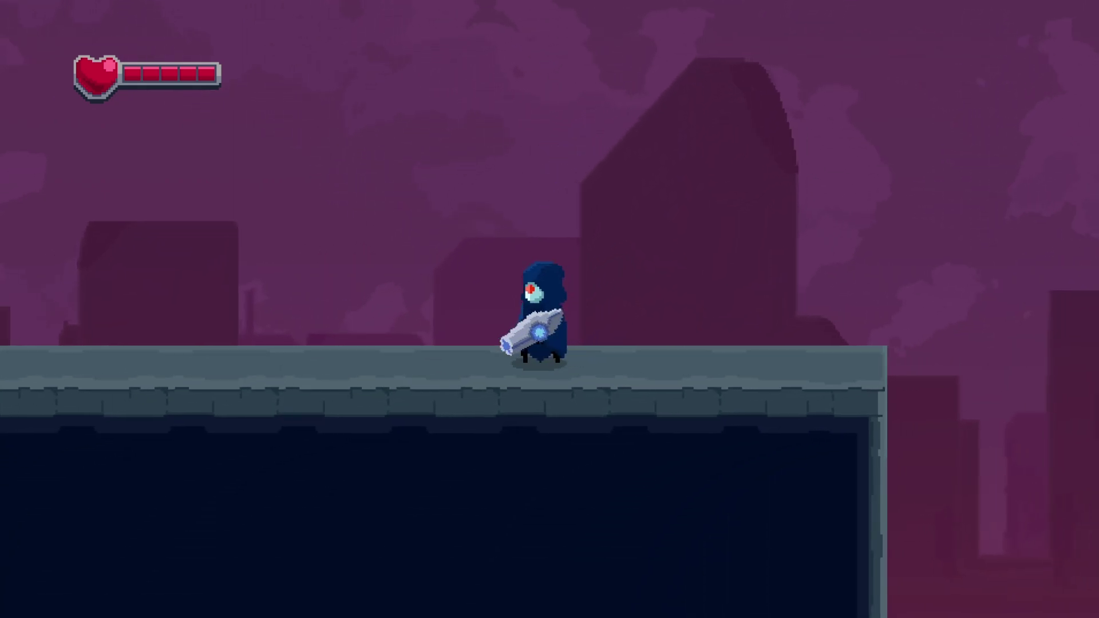
Step: Playtest quick direction changes on the starting platform, including a flip jump between the runs
{"action": "key", "text": "Left"}
{"action": "key", "text": "Right"}
{"action": "key", "text": "Right"}
{"action": "key", "text": "Left"}
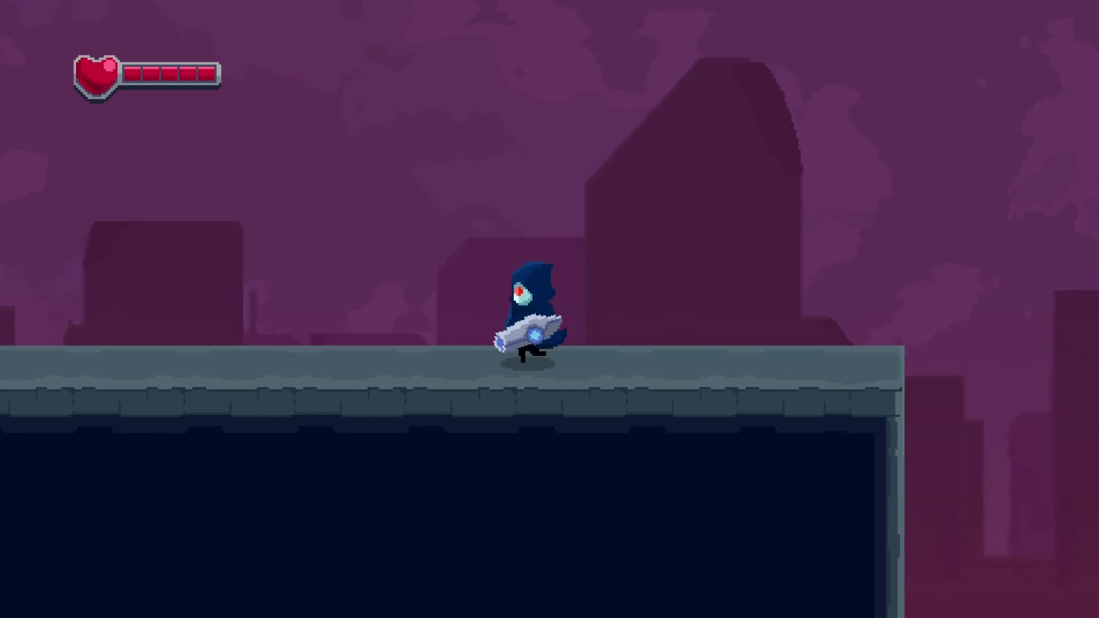
{"action": "key", "text": "Right"}
{"action": "key", "text": "Left"}
{"action": "key", "text": "Right"}
{"action": "key", "text": "space"}
{"action": "key", "text": "space"}
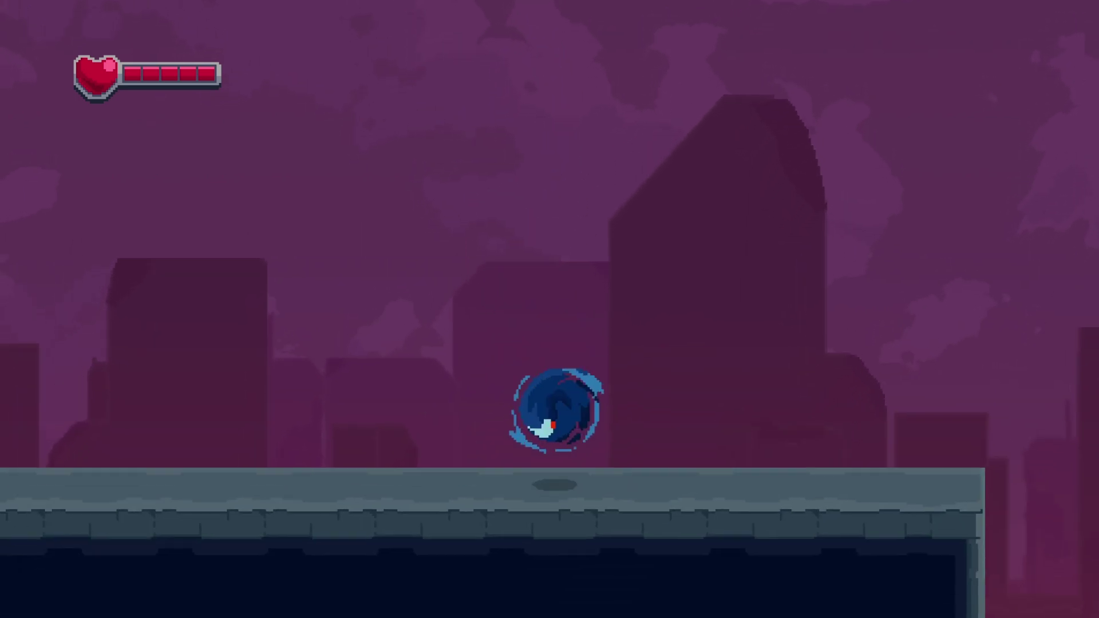
{"action": "key", "text": "Right"}
{"action": "key", "text": "Left"}
{"action": "key", "text": "Left"}
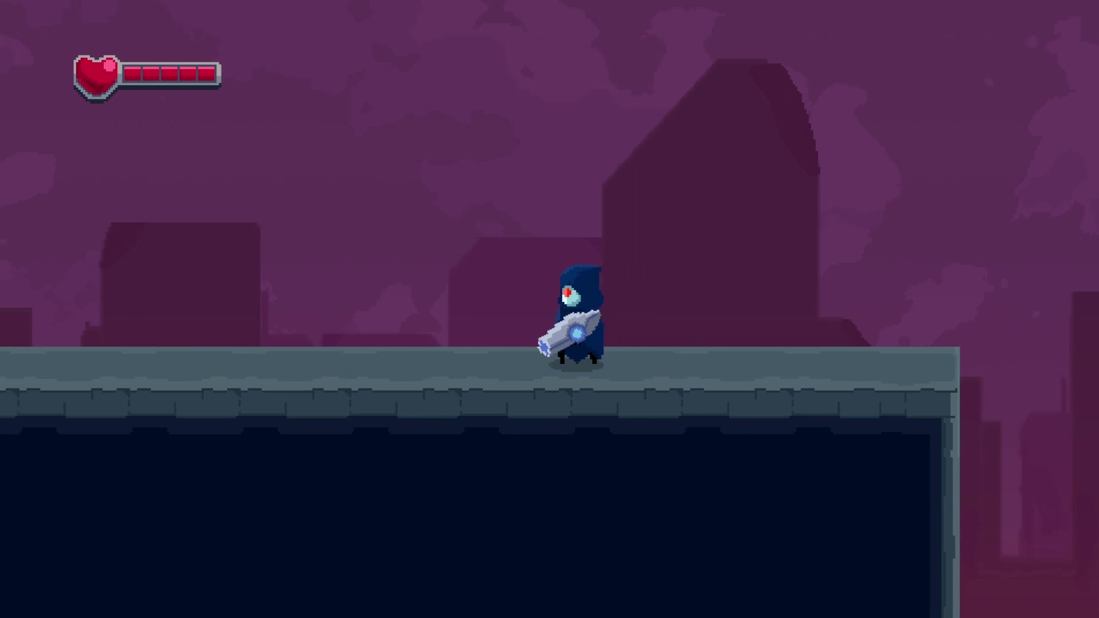
{"action": "key", "text": "Left"}
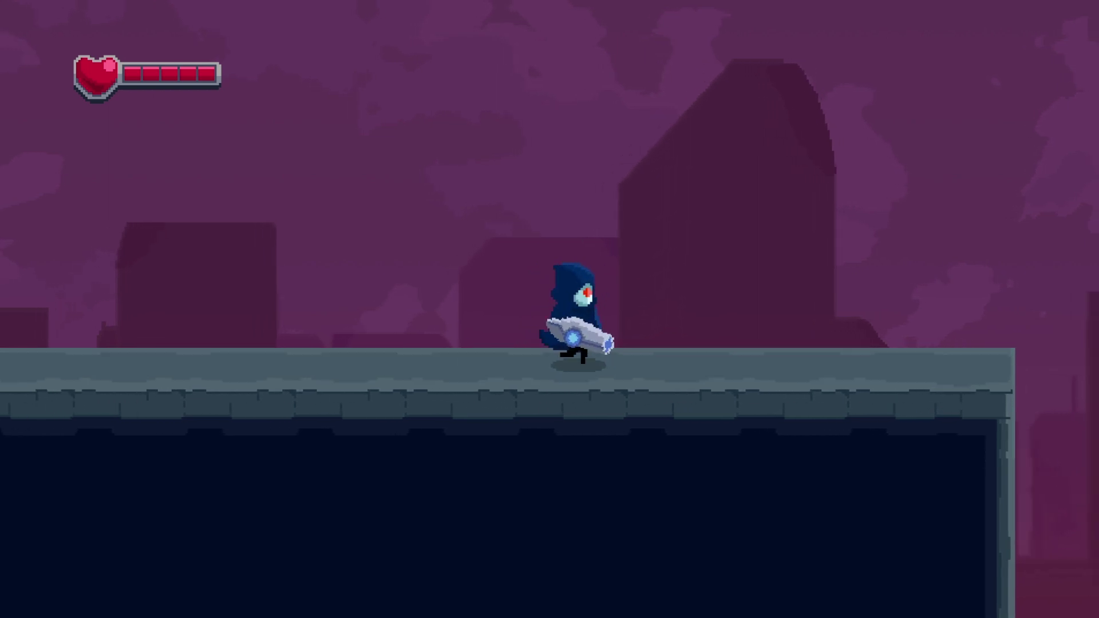
Step: Playtest repeated jumps and landings in place on the starting platform
{"action": "key", "text": "Right"}
{"action": "key", "text": "space"}
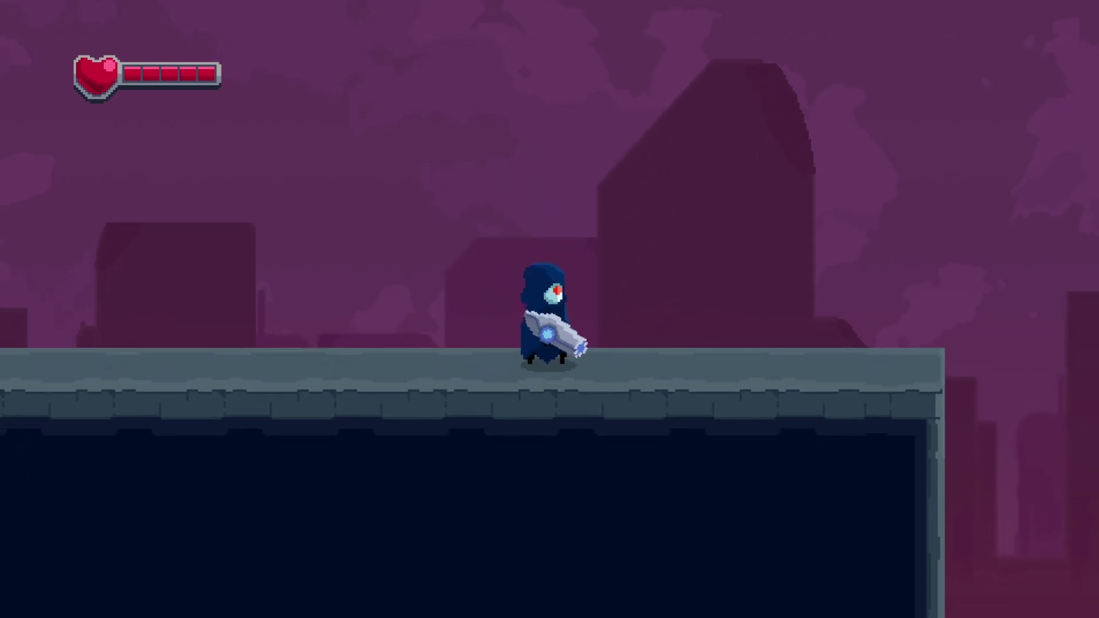
{"action": "key", "text": "space"}
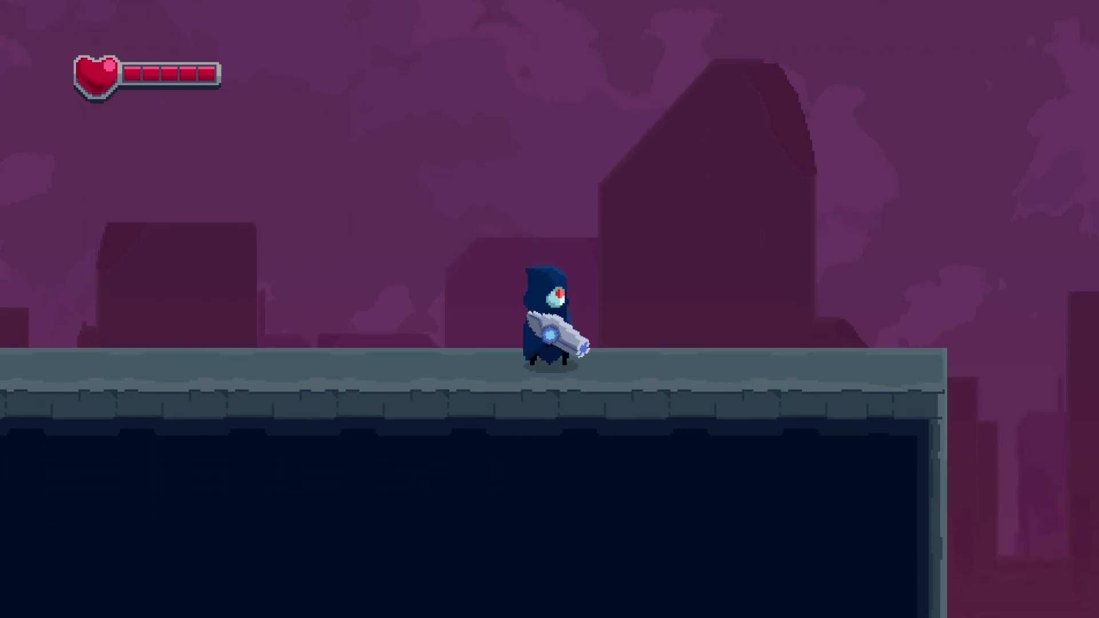
{"action": "key", "text": "space"}
{"action": "key", "text": "space"}
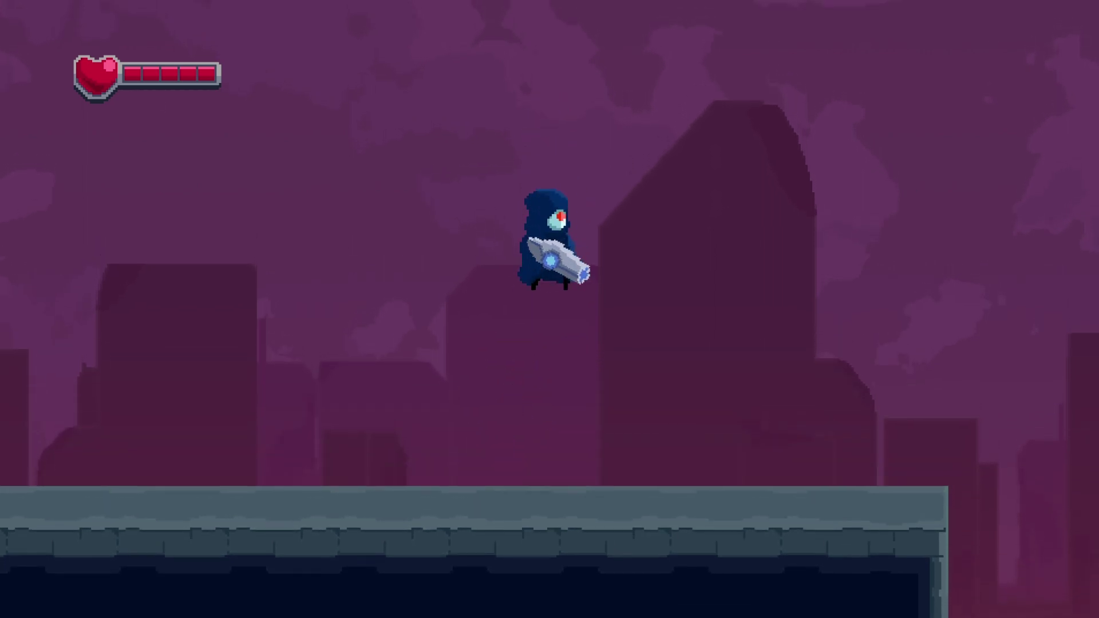
{"action": "key", "text": "space"}
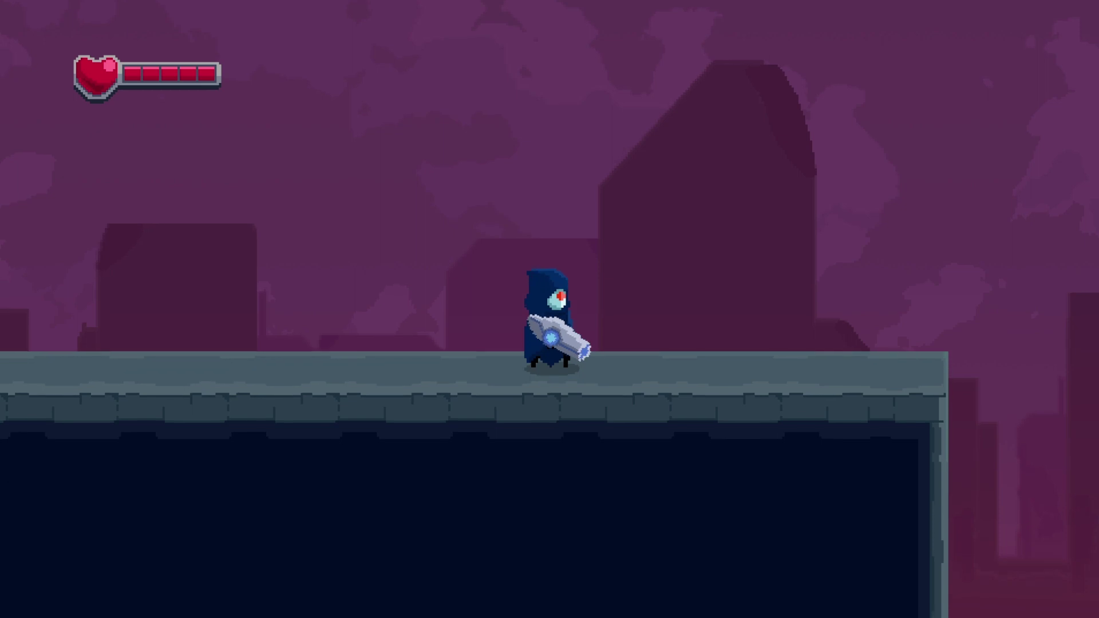
{"action": "key", "text": "space"}
Step: Playtest a running jump over the gap and a return jump to the starting platform
{"action": "key", "text": "Right"}
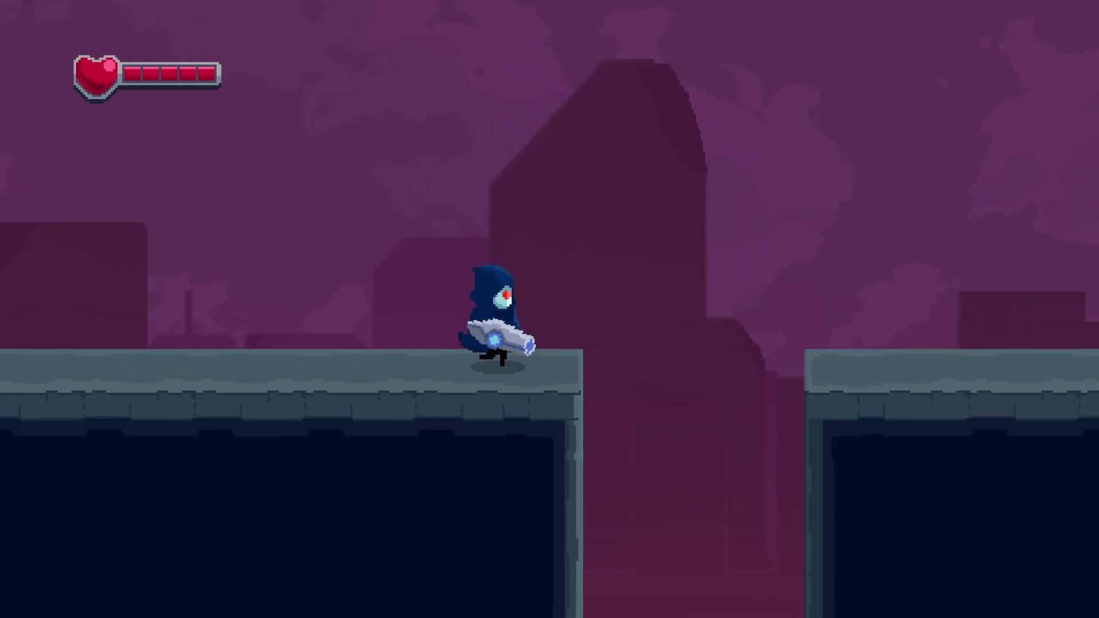
{"action": "key", "text": "space"}
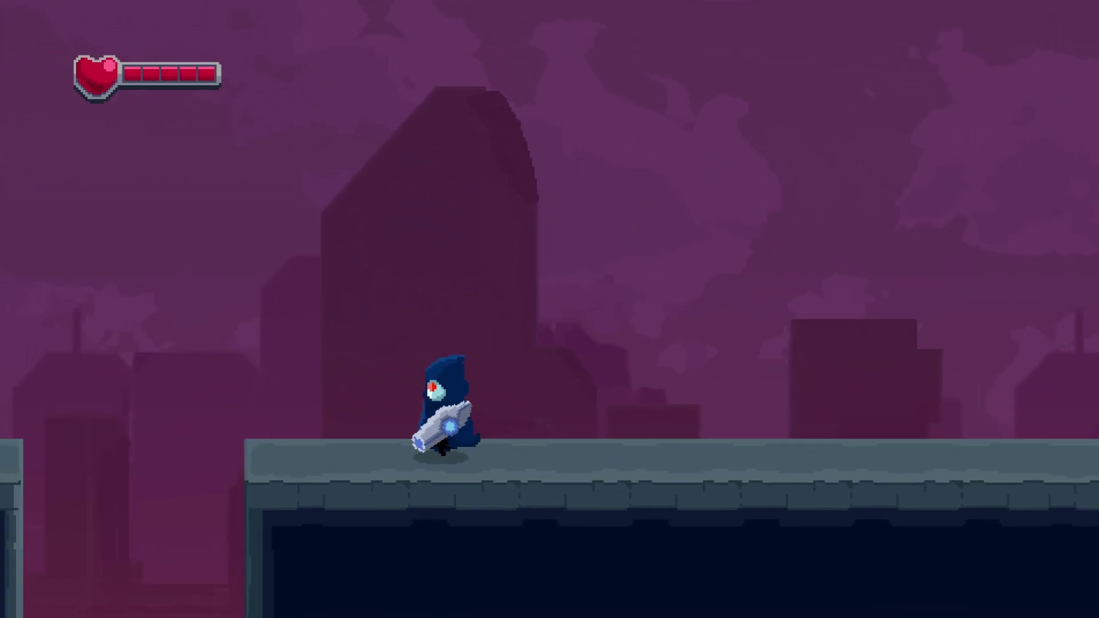
{"action": "key", "text": "space"}
{"action": "key", "text": "Left"}
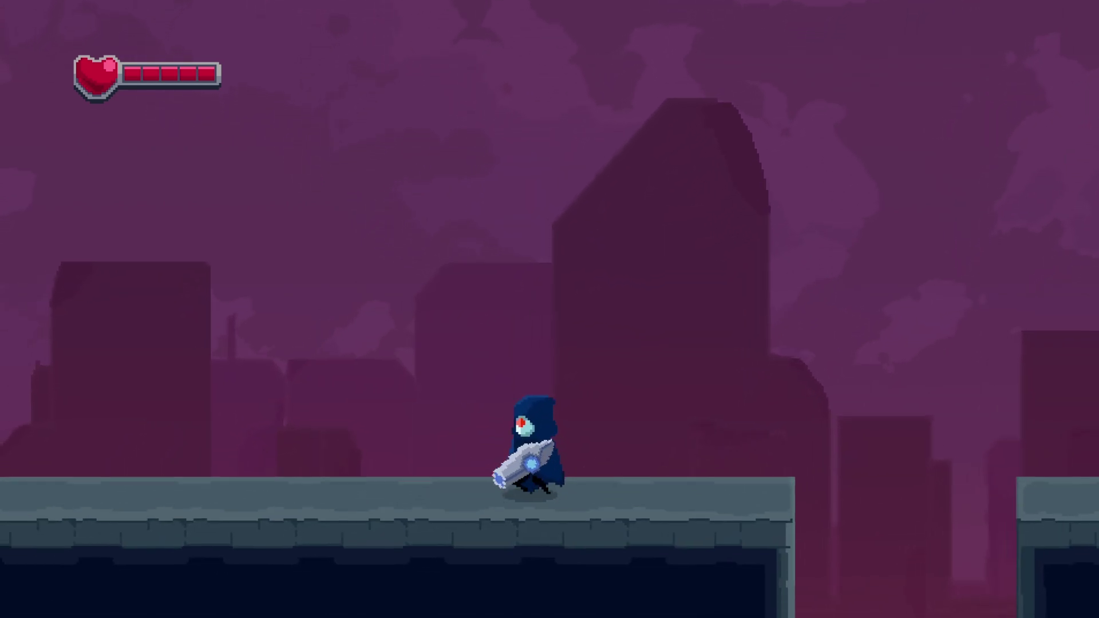
{"action": "key", "text": "Right"}
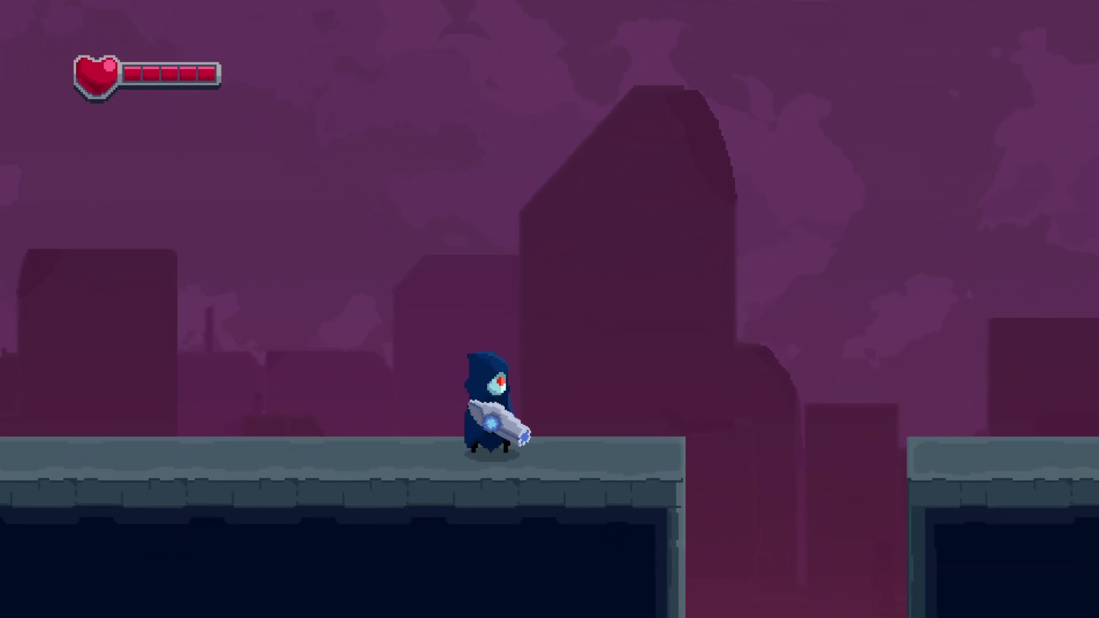
Step: Stop the running game and scrub through the jump animation of the squash_n_stretch AnimationPlayer
{"action": "key", "text": "F8"}
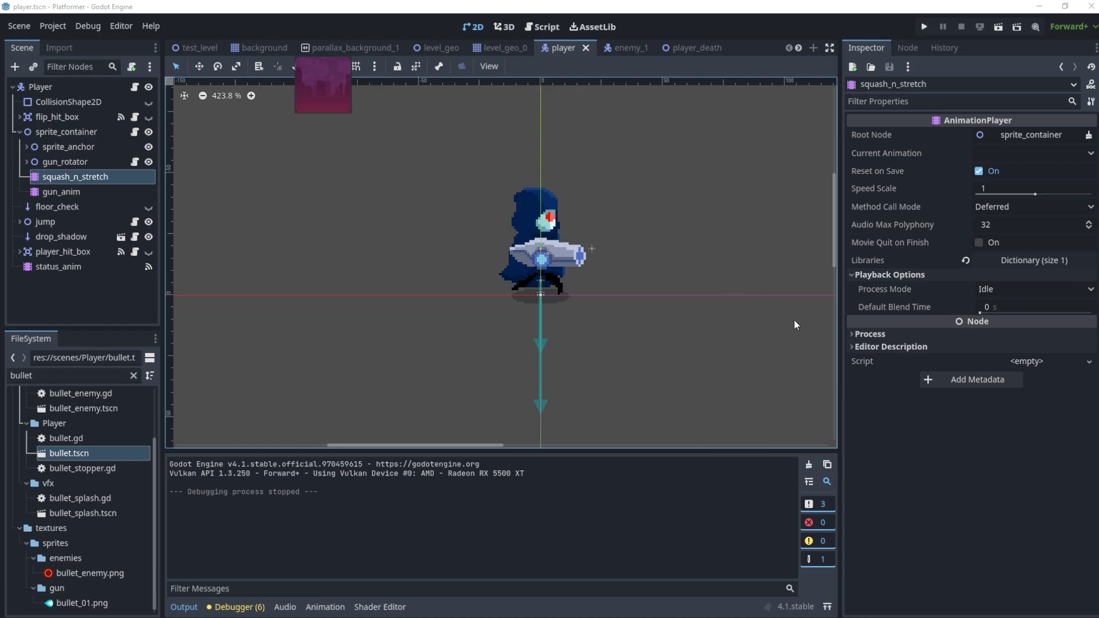
{"action": "left_click", "coordinate": [70, 188]}
{"action": "left_click", "coordinate": [74, 180]}
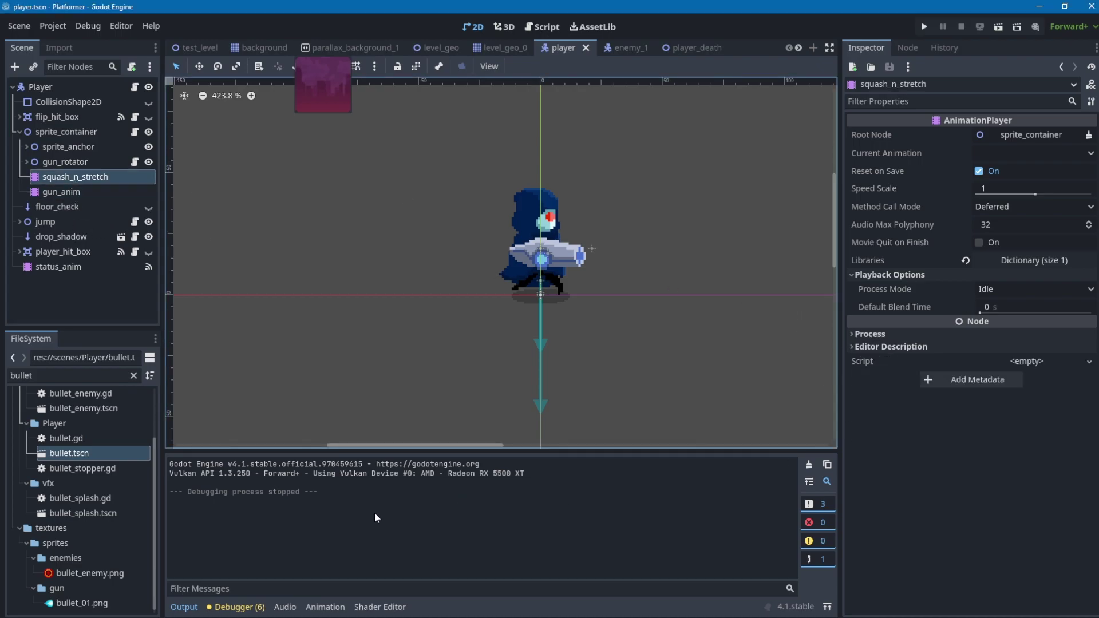
{"action": "left_click", "coordinate": [325, 608]}
{"action": "left_click", "coordinate": [440, 465]}
{"action": "left_click", "coordinate": [389, 554]}
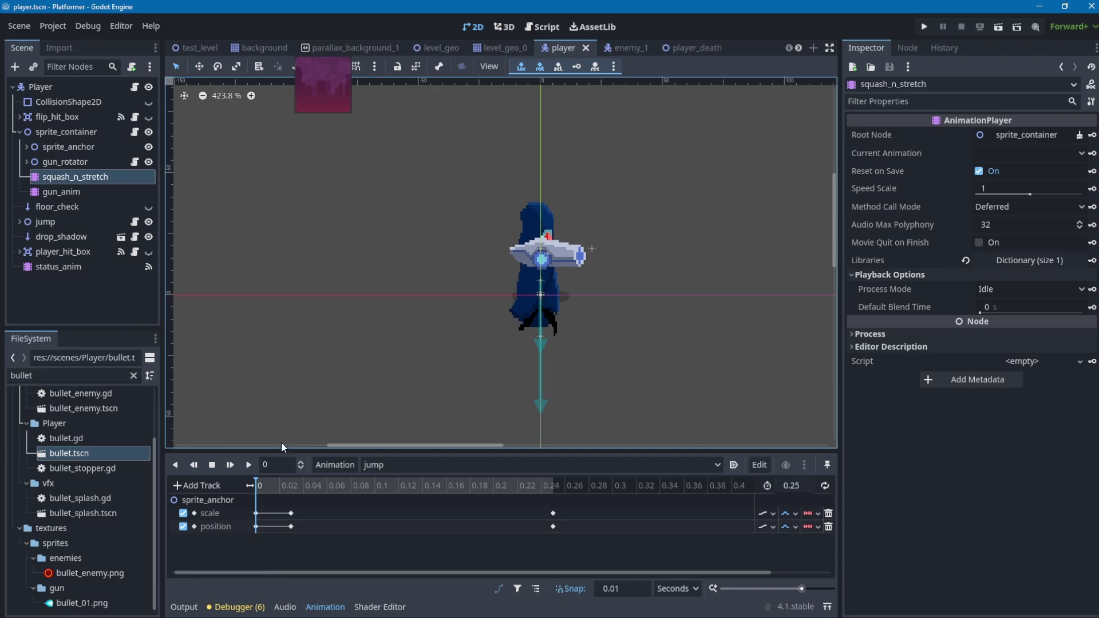
{"action": "left_click_drag", "start_coordinate": [271, 481], "coordinate": [705, 473]}
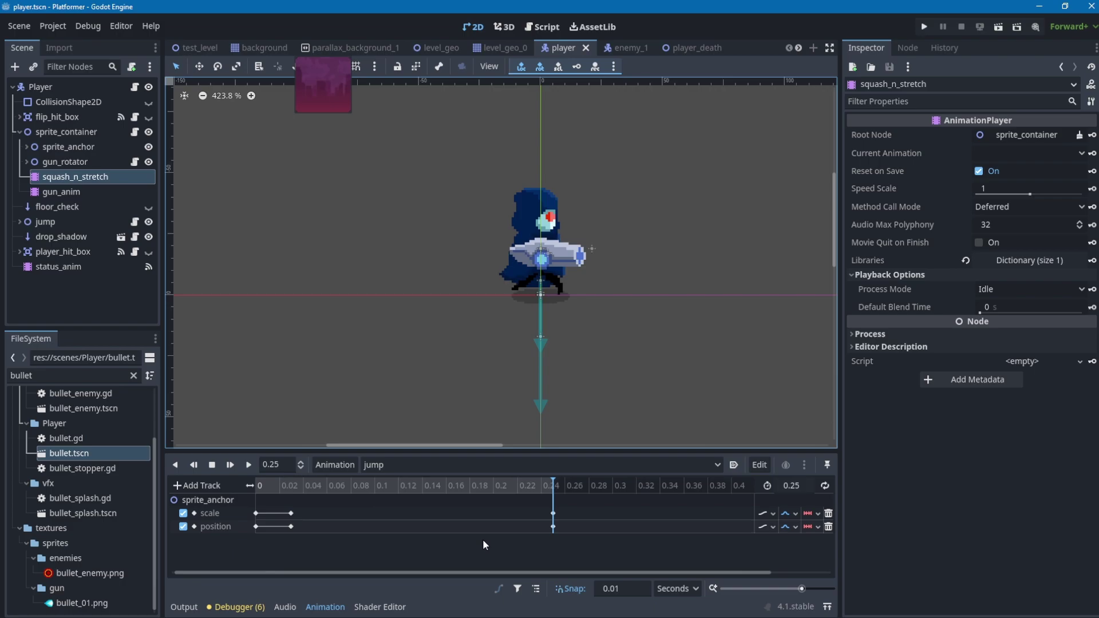
Step: Open the landing animation of squash_n_stretch, preview its playback and examine its scale keyframes
{"action": "left_click", "coordinate": [456, 467]}
{"action": "left_click", "coordinate": [429, 515]}
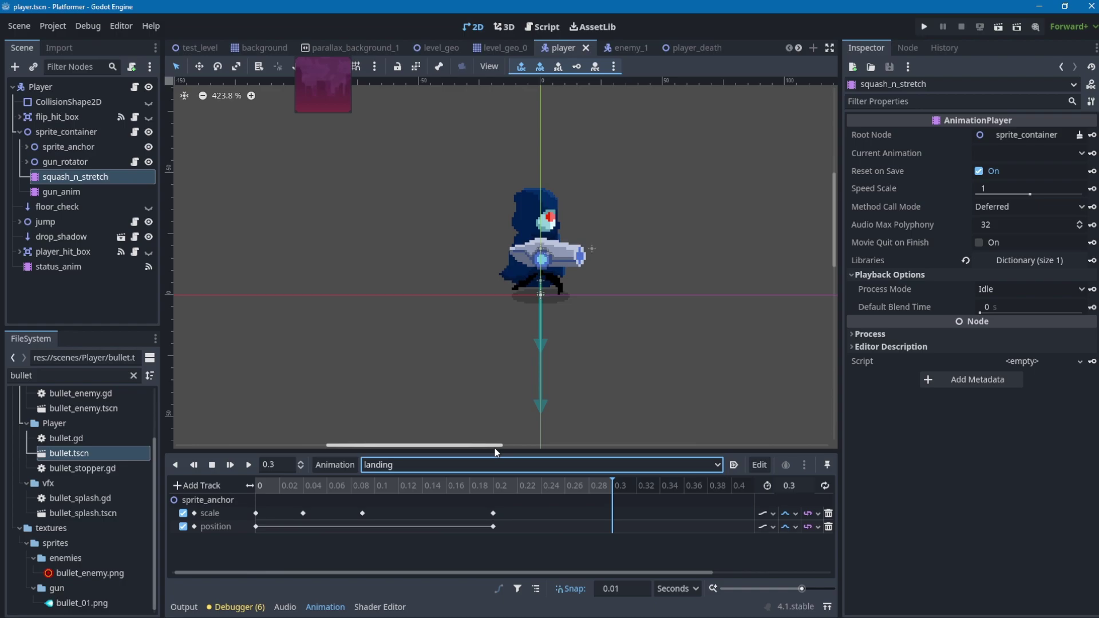
{"action": "key", "text": "shift+d"}
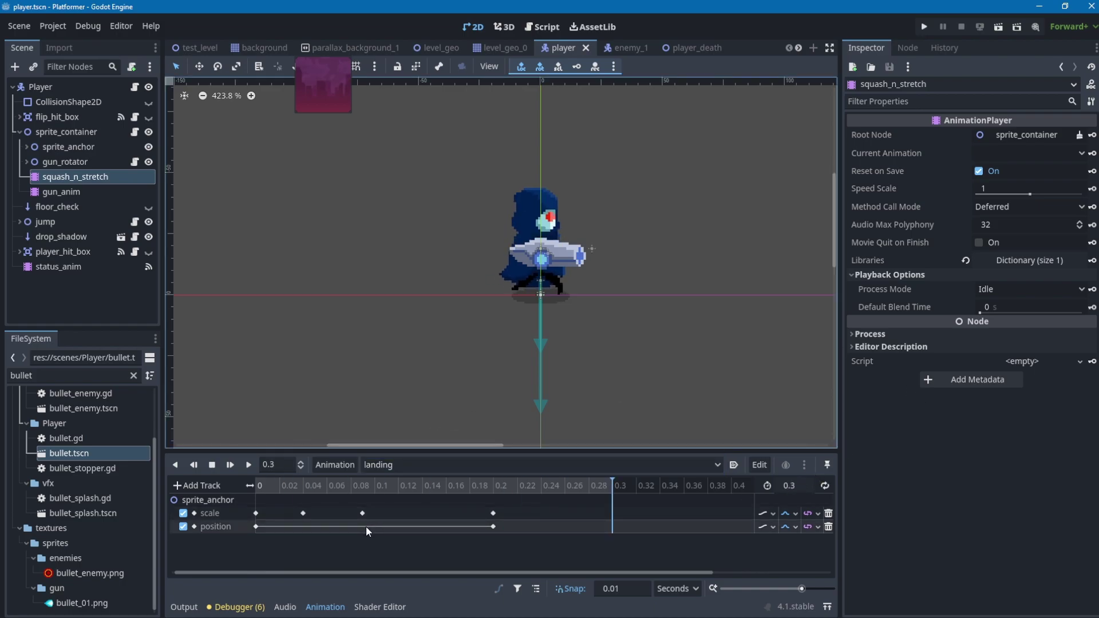
{"action": "key", "text": "shift+d"}
{"action": "left_click", "coordinate": [362, 513]}
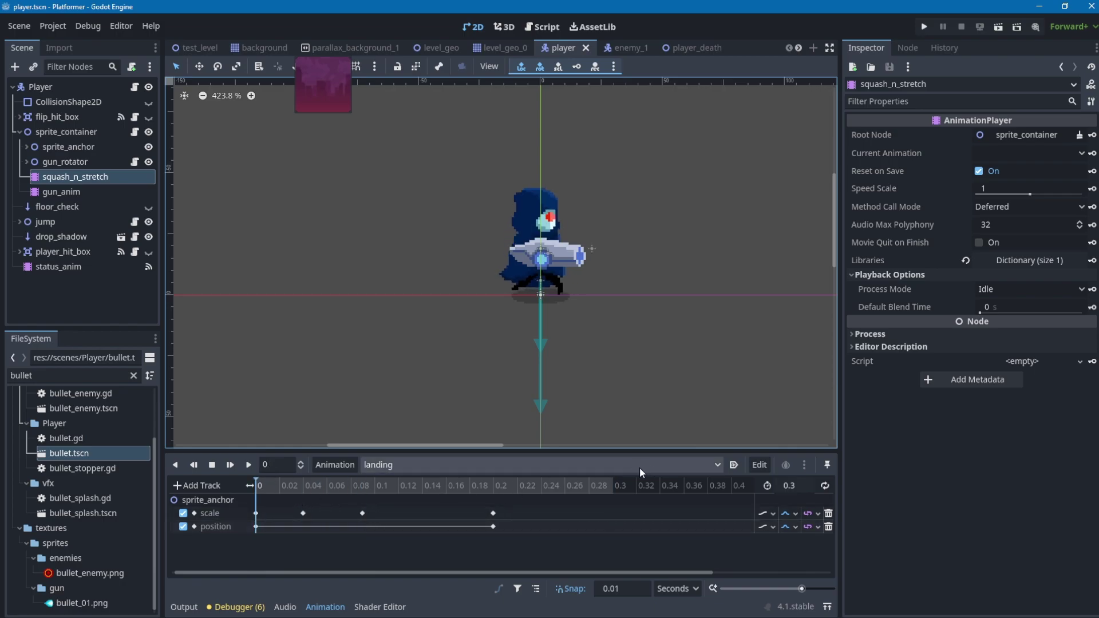
Step: Expand sprite_anchor and examine the idle_loop, flip_loop and jump_loop frame animations of player_sprite
{"action": "left_click", "coordinate": [27, 147]}
{"action": "left_click", "coordinate": [68, 146]}
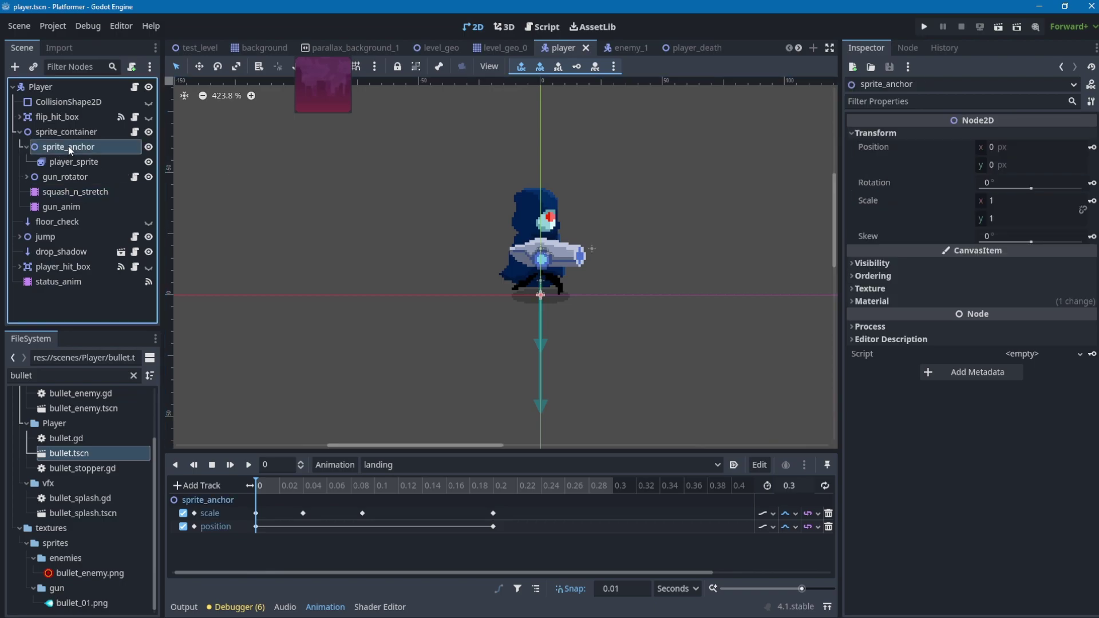
{"action": "left_click", "coordinate": [75, 162]}
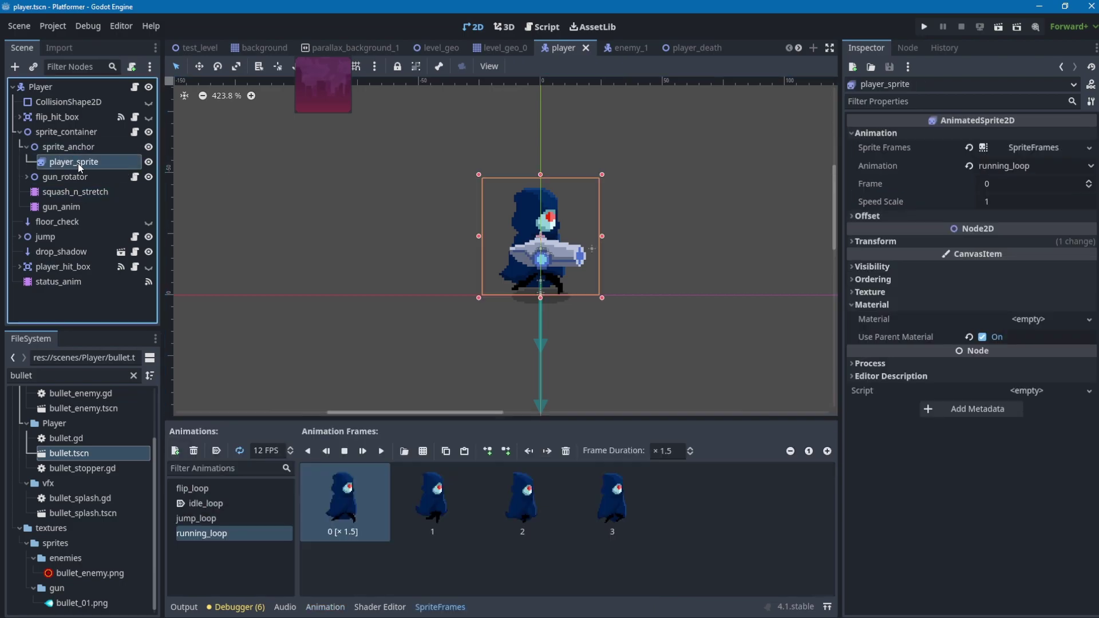
{"action": "left_click", "coordinate": [252, 504]}
{"action": "left_click", "coordinate": [209, 488]}
{"action": "left_click", "coordinate": [210, 518]}
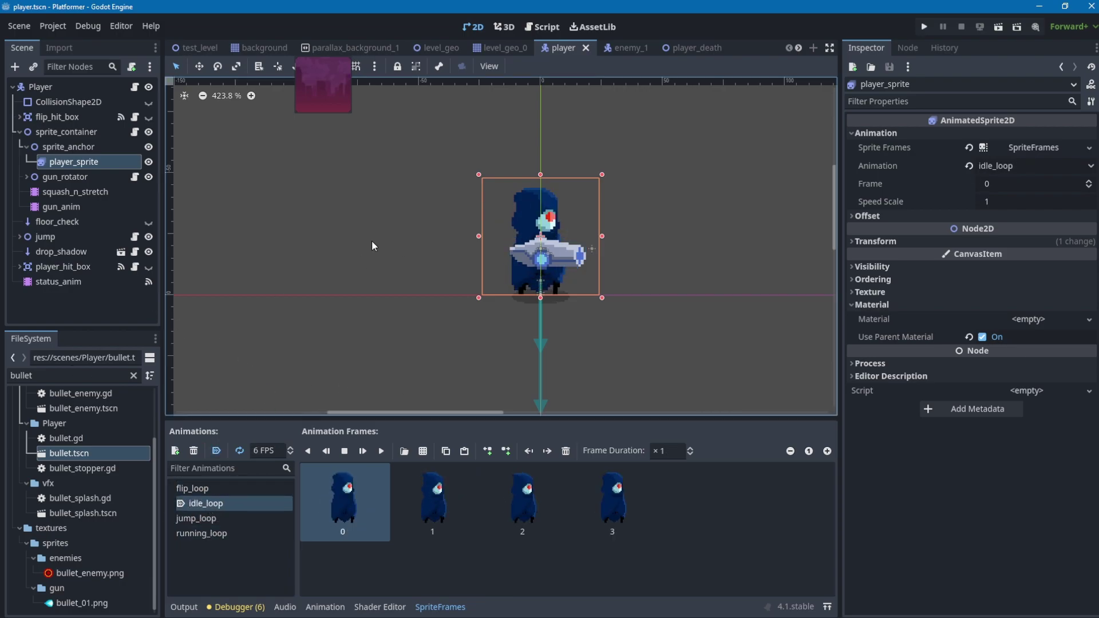
Step: Collapse sprite_anchor and reopen the jump animation of the squash_n_stretch AnimationPlayer
{"action": "left_click", "coordinate": [27, 147]}
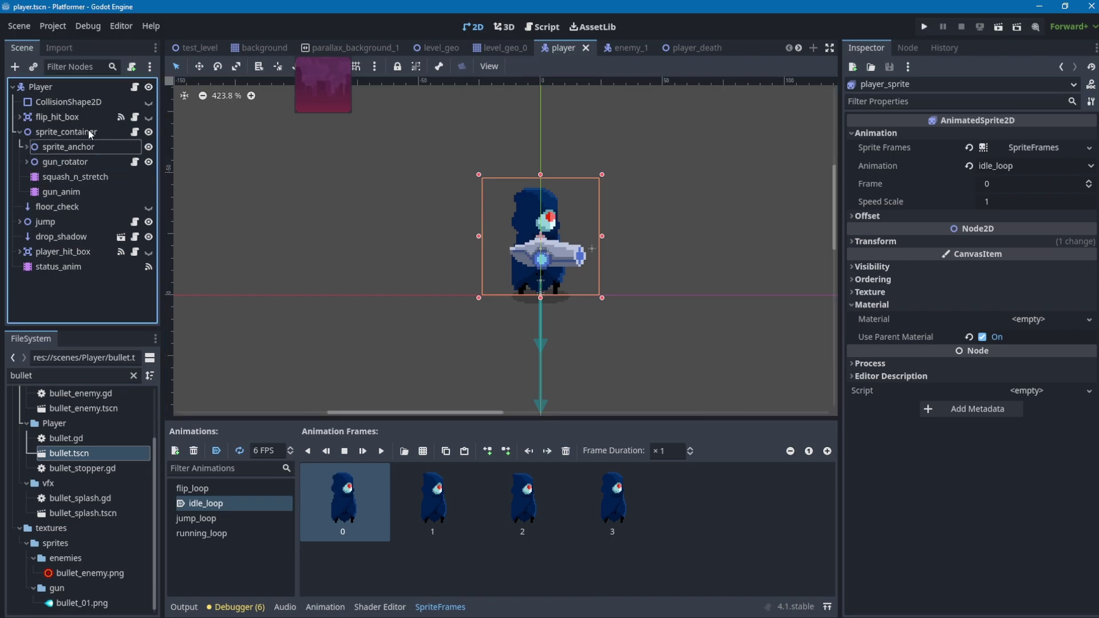
{"action": "left_click", "coordinate": [89, 130]}
{"action": "left_click", "coordinate": [75, 176]}
{"action": "left_click", "coordinate": [416, 461]}
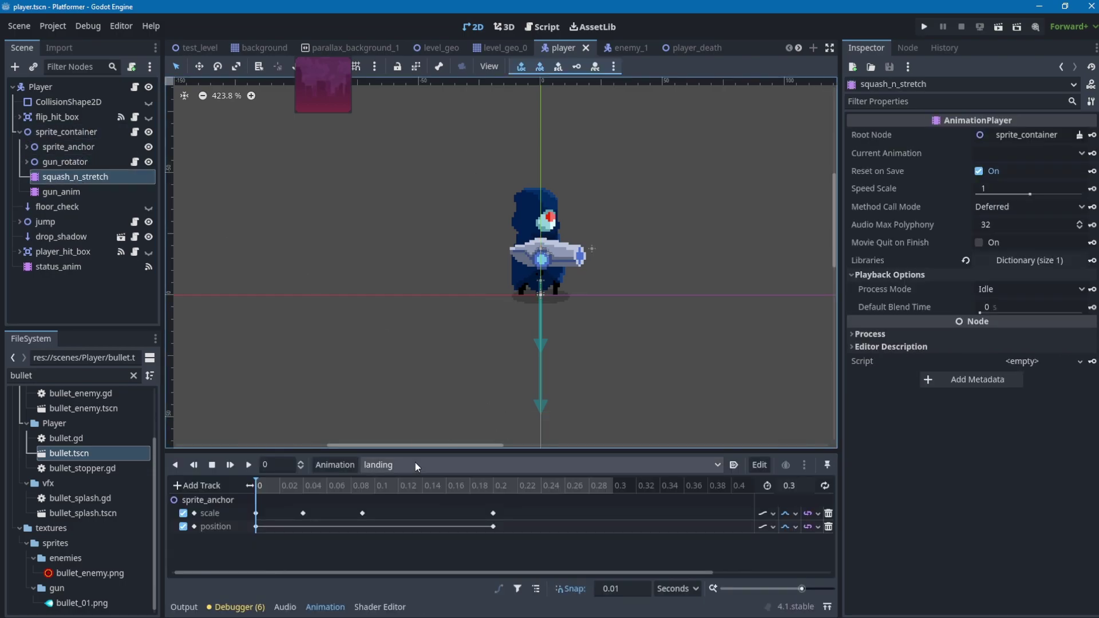
{"action": "left_click", "coordinate": [397, 502]}
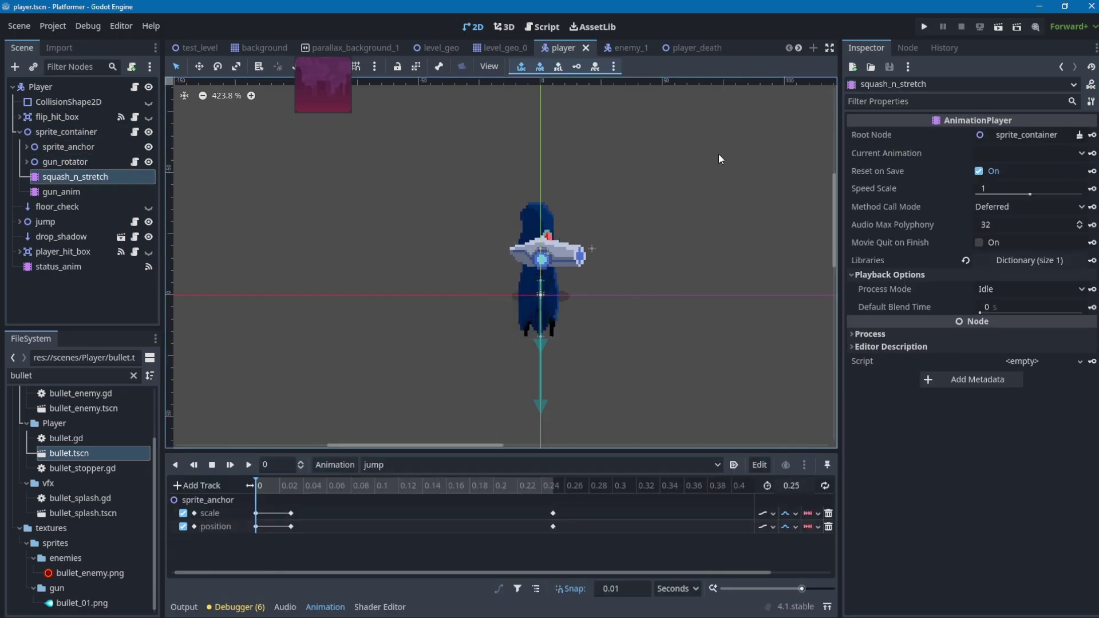
Step: Run the project and playtest the character's left and right movement
{"action": "key", "text": "F5"}
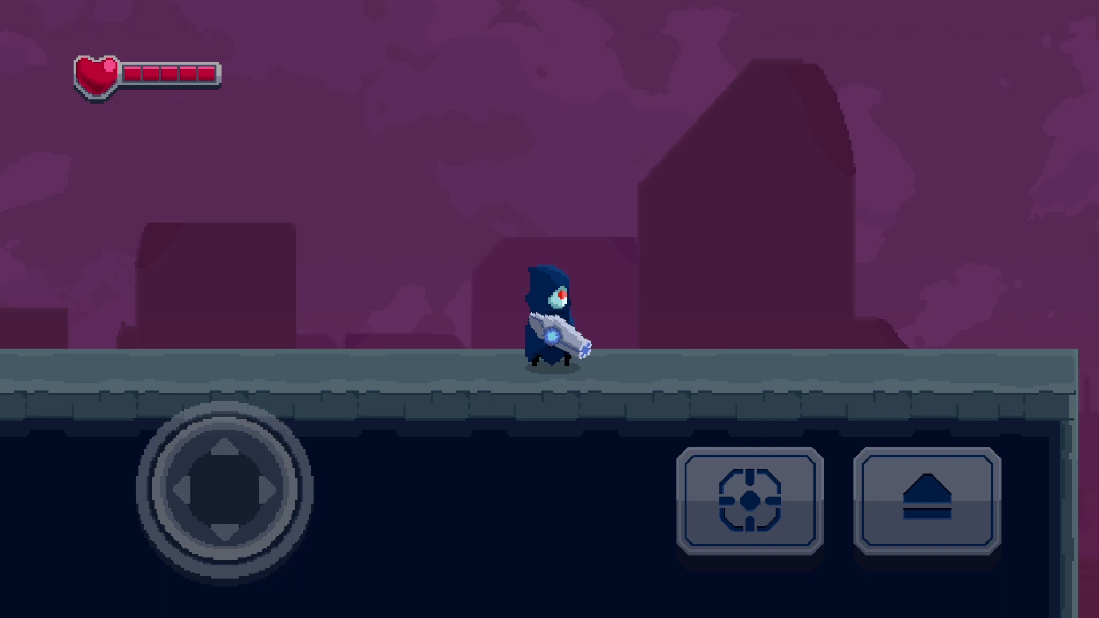
{"action": "key", "text": "Right"}
{"action": "key", "text": "Left"}
{"action": "key", "text": "Left"}
{"action": "key", "text": "x"}
{"action": "key", "text": "Right"}
{"action": "key", "text": "Left"}
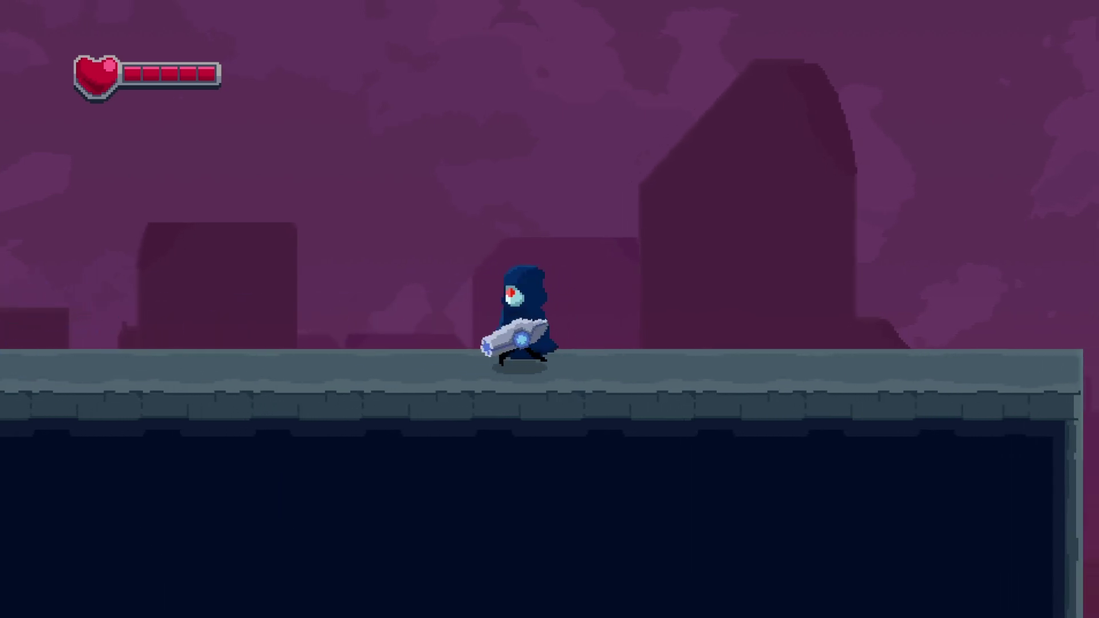
Step: Playtest the character's jumps after running toward the edge of the starting platform
{"action": "key", "text": "Right"}
{"action": "key", "text": "space"}
{"action": "key", "text": "space"}
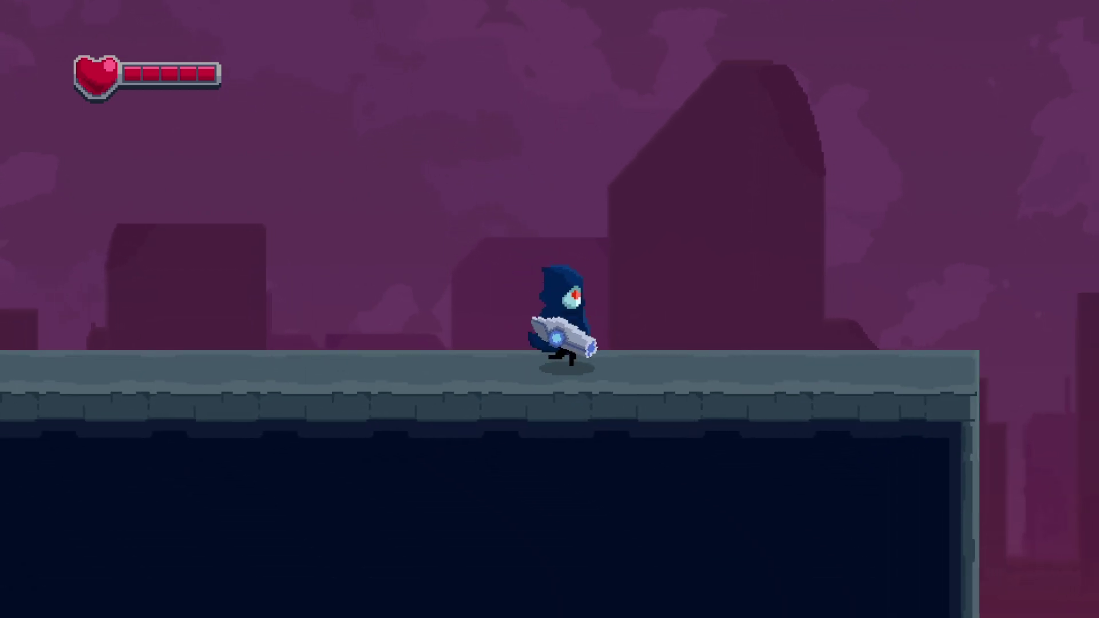
{"action": "key", "text": "space"}
{"action": "key", "text": "space"}
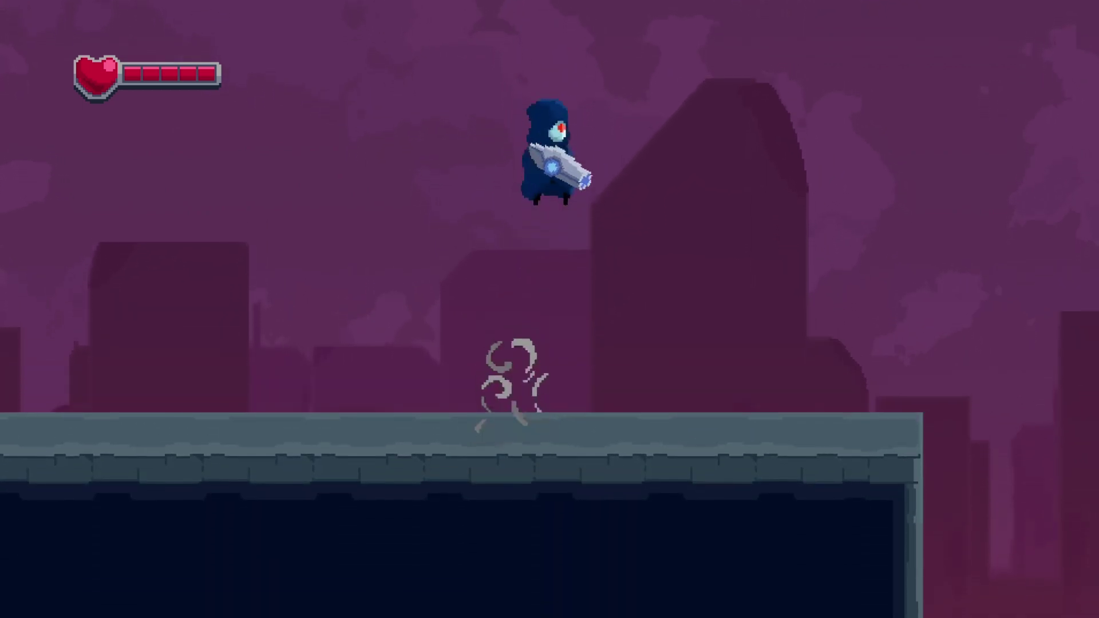
Step: Playtest jumps and short runs in both directions on the starting platform and leap the gap to the second platform
{"action": "key", "text": "space"}
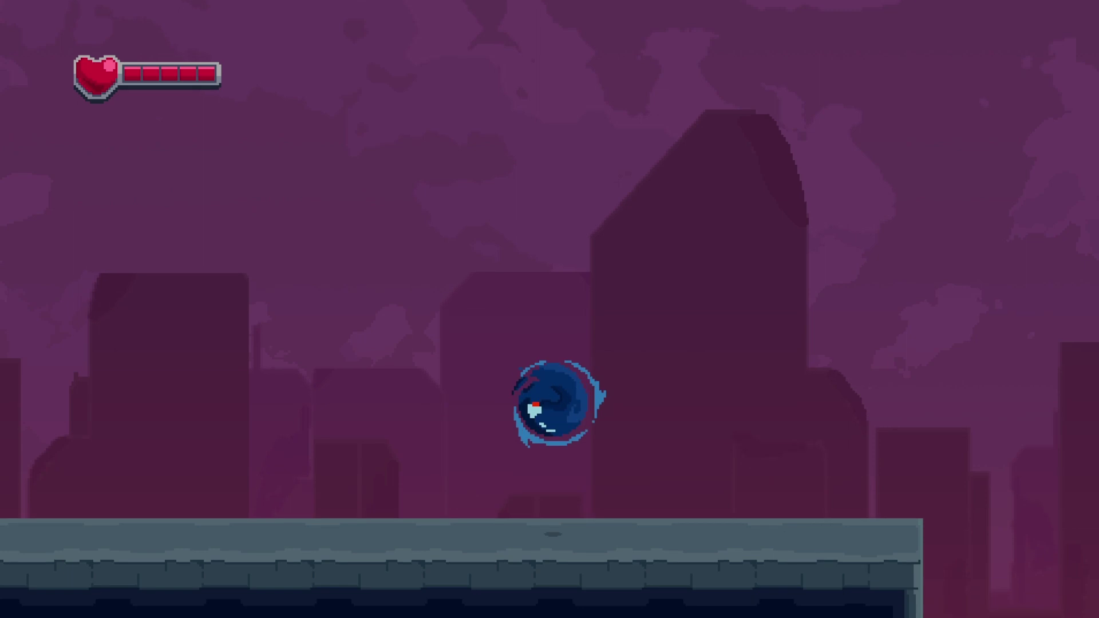
{"action": "key", "text": "Left"}
{"action": "key", "text": "Right"}
{"action": "key", "text": "Right"}
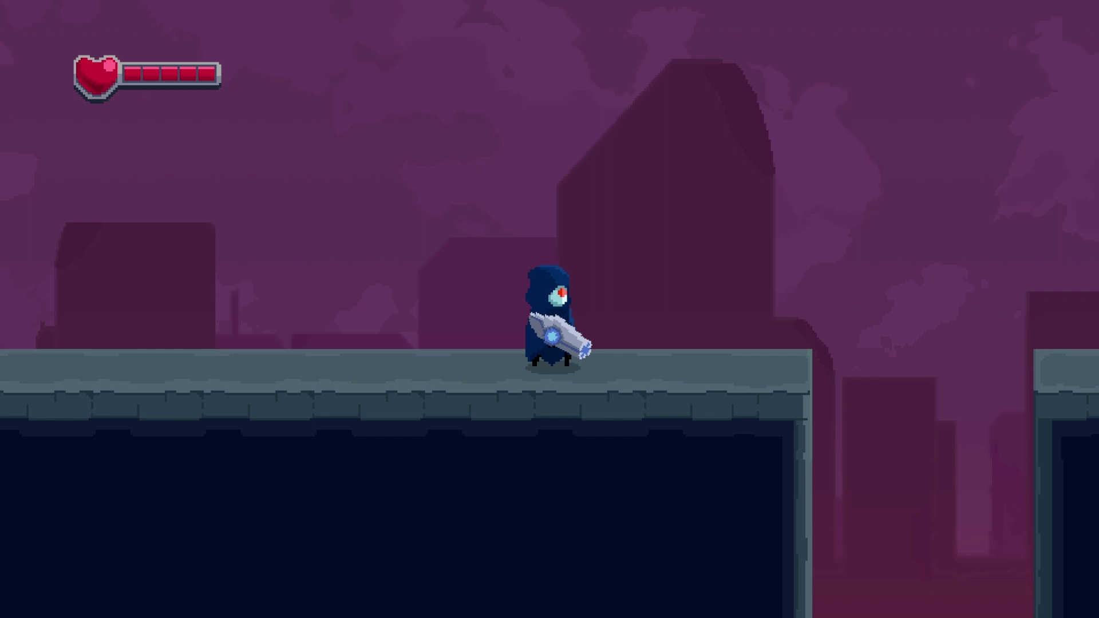
{"action": "key", "text": "Right"}
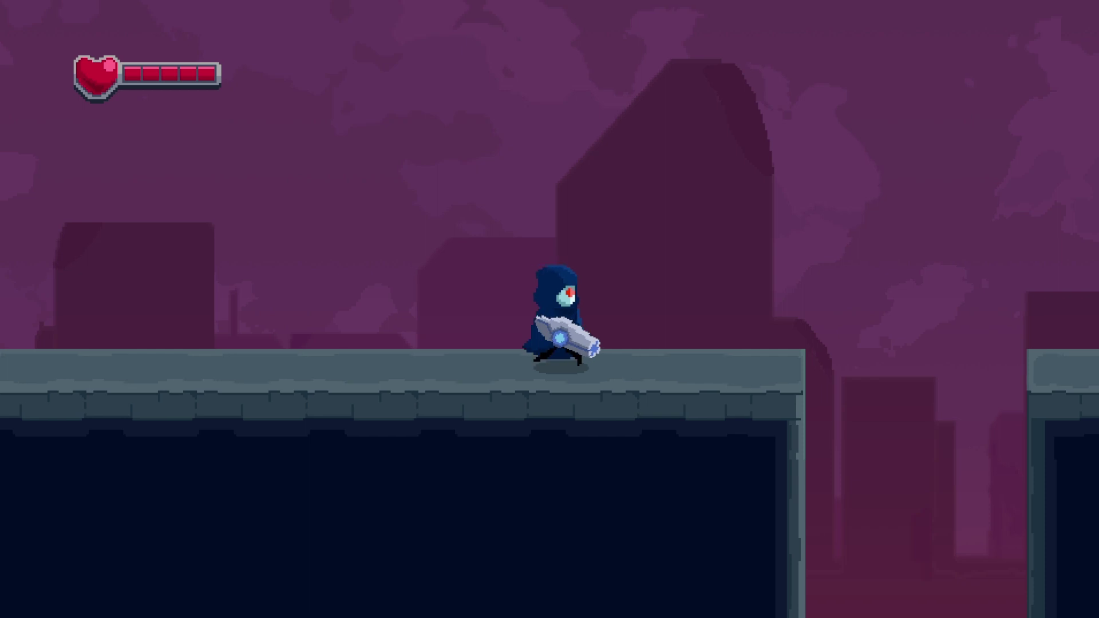
{"action": "key", "text": "space"}
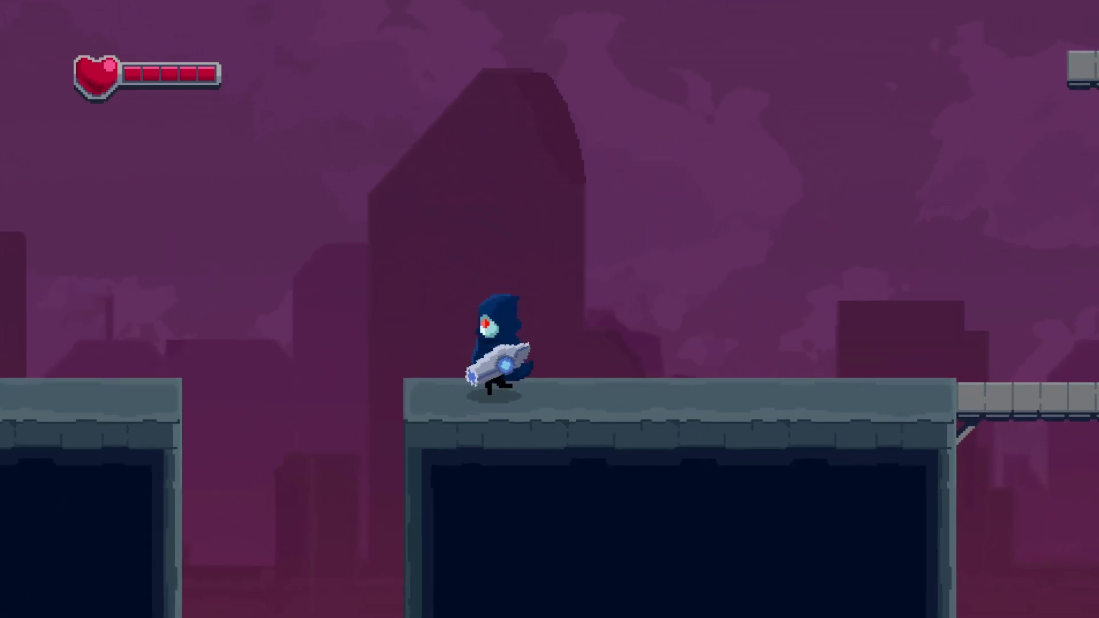
Step: Jump back over the gap and playtest repeated flip jumps above the starting platform
{"action": "key", "text": "Left"}
{"action": "key", "text": "space"}
{"action": "key", "text": "space"}
{"action": "key", "text": "space"}
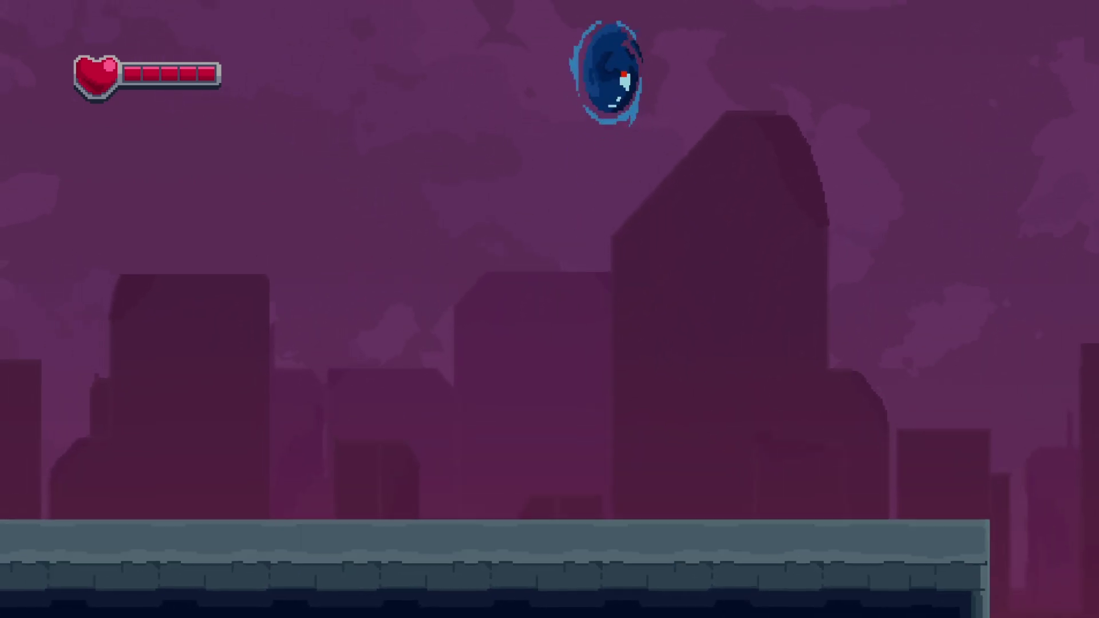
{"action": "key", "text": "space"}
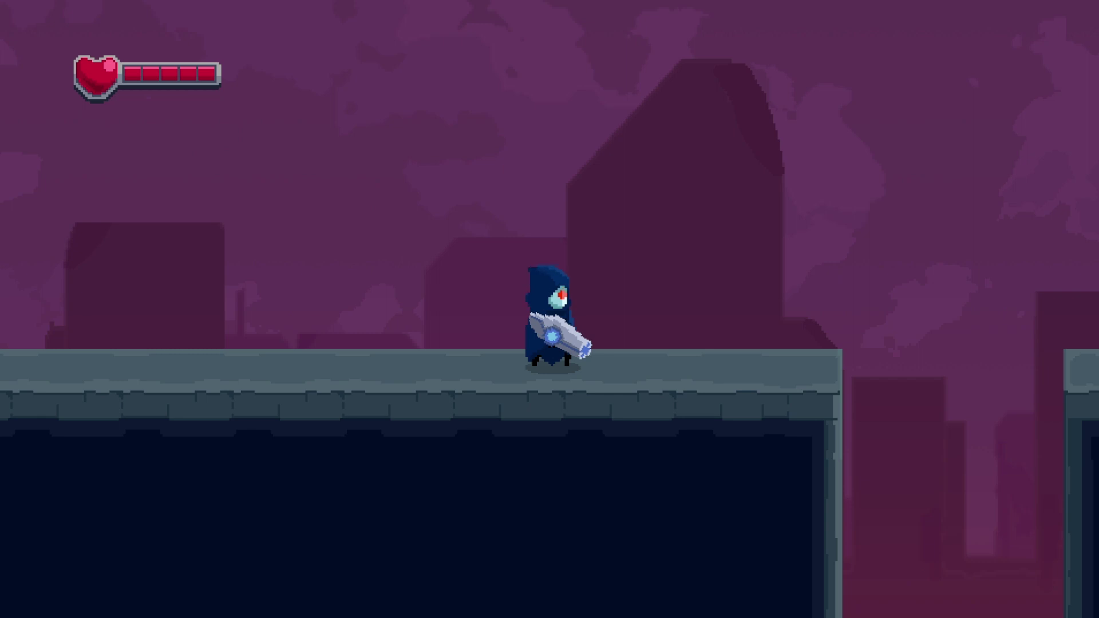
Step: Cross the gap to the right again and climb by jumps over the grey ledge to the top of the pillar
{"action": "key", "text": "Right"}
{"action": "key", "text": "space"}
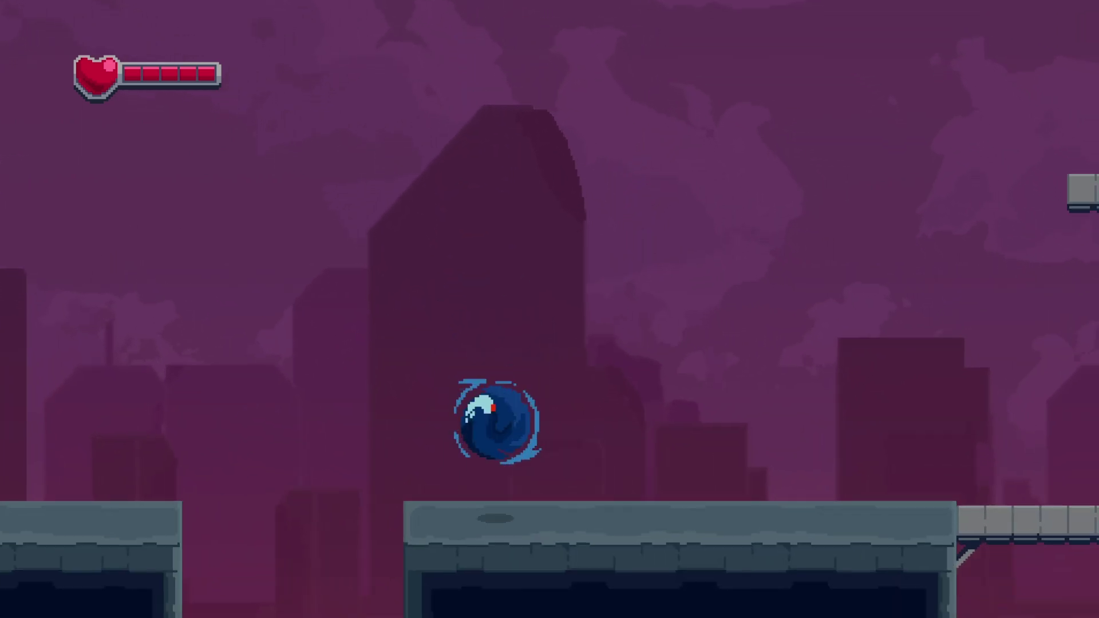
{"action": "key", "text": "space"}
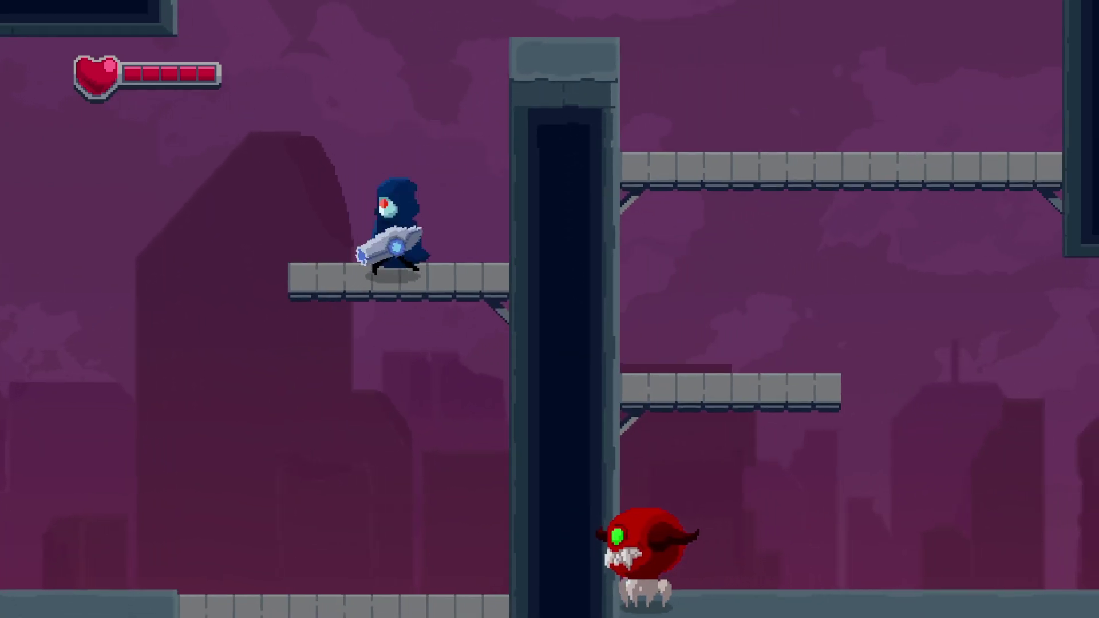
{"action": "key", "text": "space"}
{"action": "key", "text": "space"}
{"action": "key", "text": "Right"}
{"action": "key", "text": "space"}
{"action": "key", "text": "Left"}
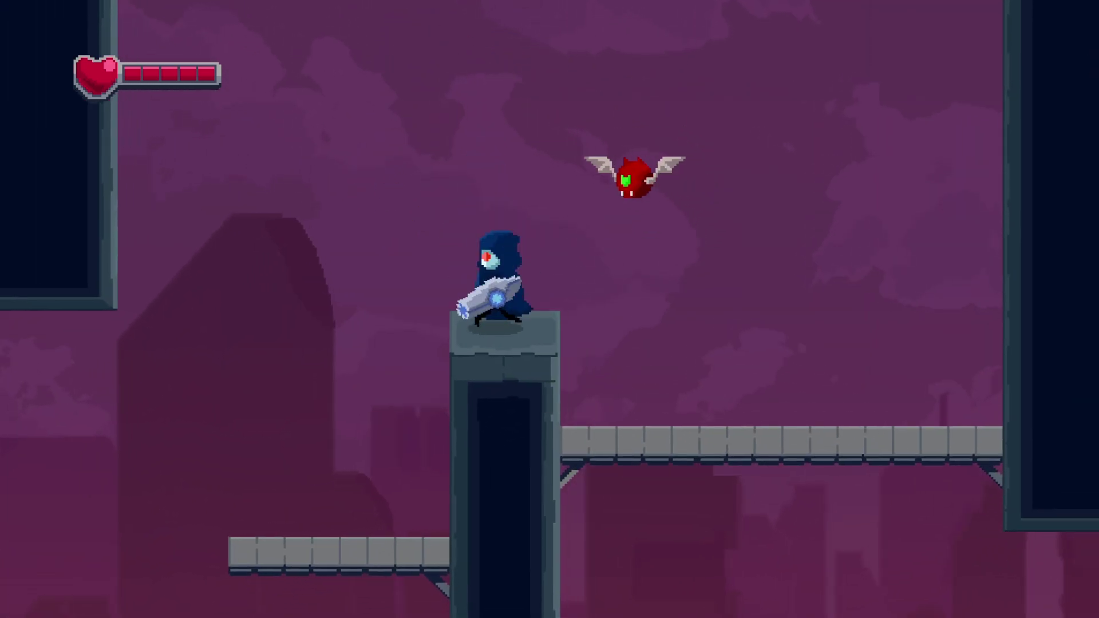
Step: Drop from the pillar back to the second platform, turn around and jump up to the ledge beside the pillar
{"action": "key", "text": "Left"}
{"action": "key", "text": "space"}
{"action": "key", "text": "Right"}
{"action": "key", "text": "space"}
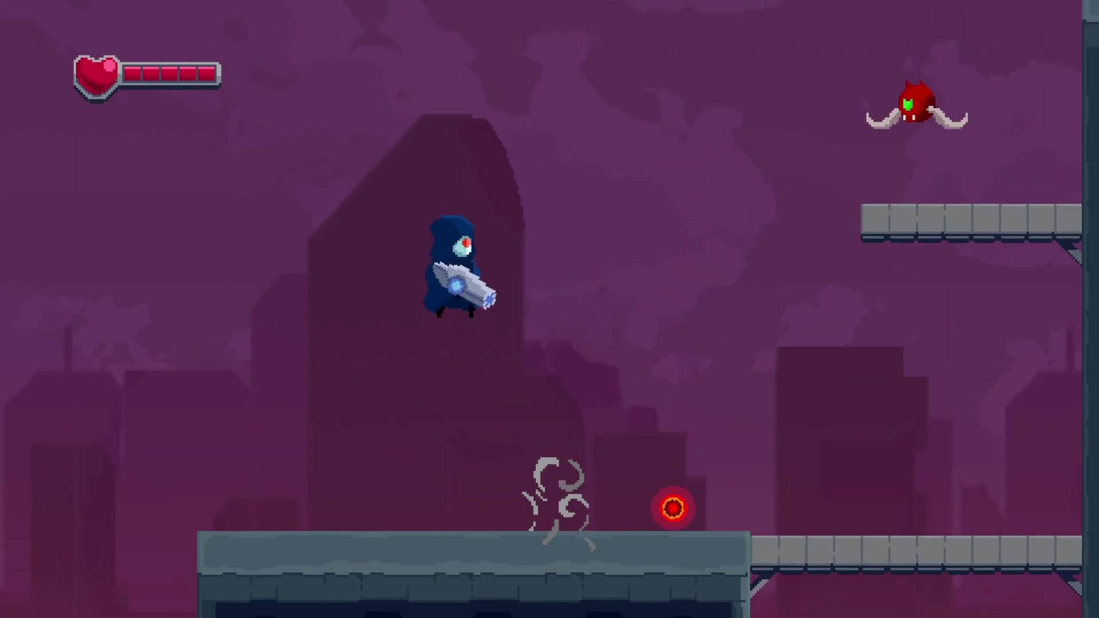
{"action": "key", "text": "Right"}
{"action": "key", "text": "space"}
{"action": "key", "text": "space"}
{"action": "key", "text": "space"}
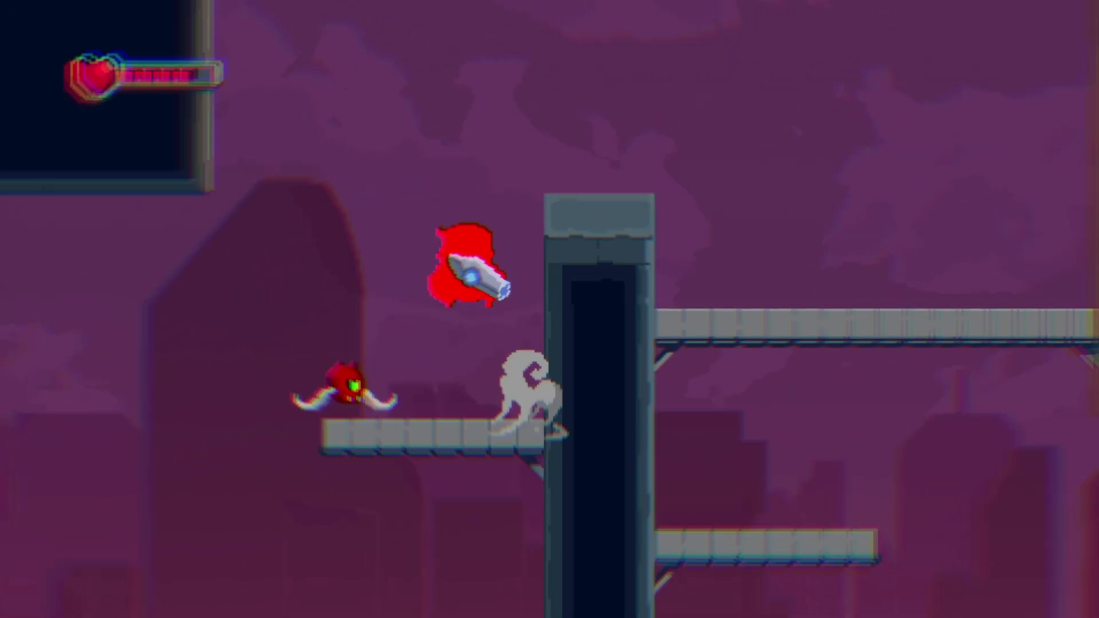
Step: Return to the second platform away from the flying enemy, turn around and run onto the lower walkway
{"action": "key", "text": "Left"}
{"action": "key", "text": "space"}
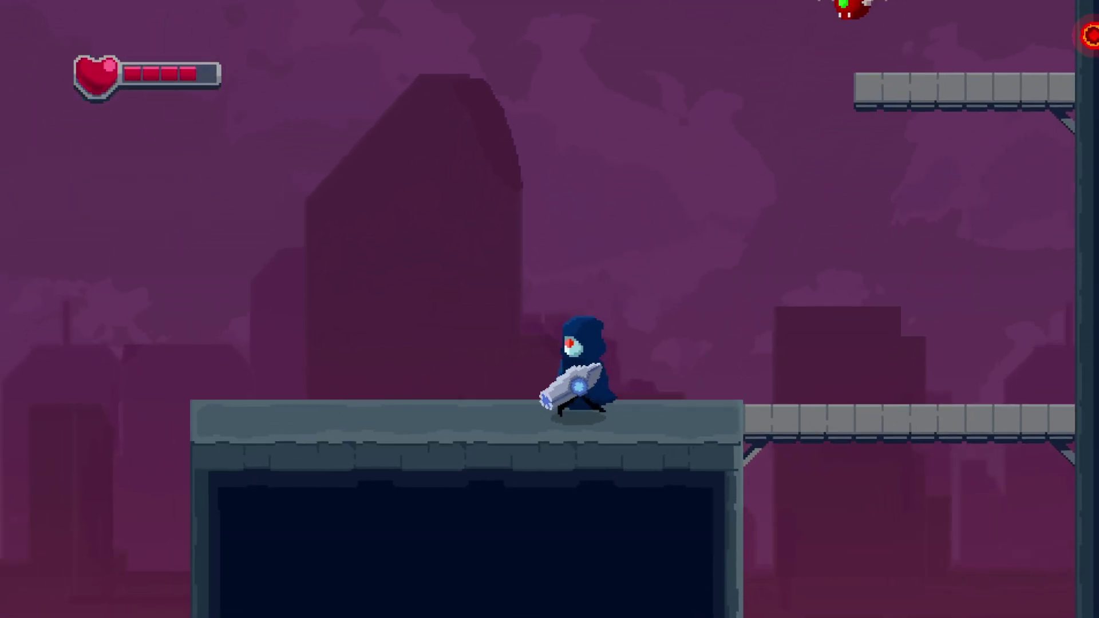
{"action": "key", "text": "Left"}
{"action": "key", "text": "space"}
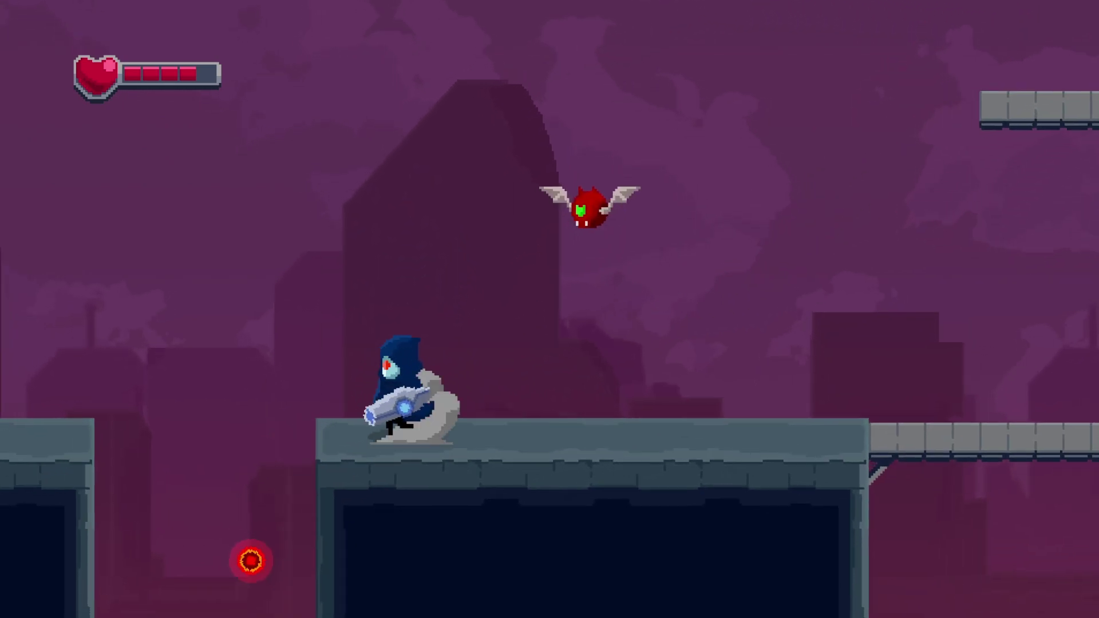
{"action": "key", "text": "Right"}
{"action": "key", "text": "space"}
{"action": "key", "text": "space"}
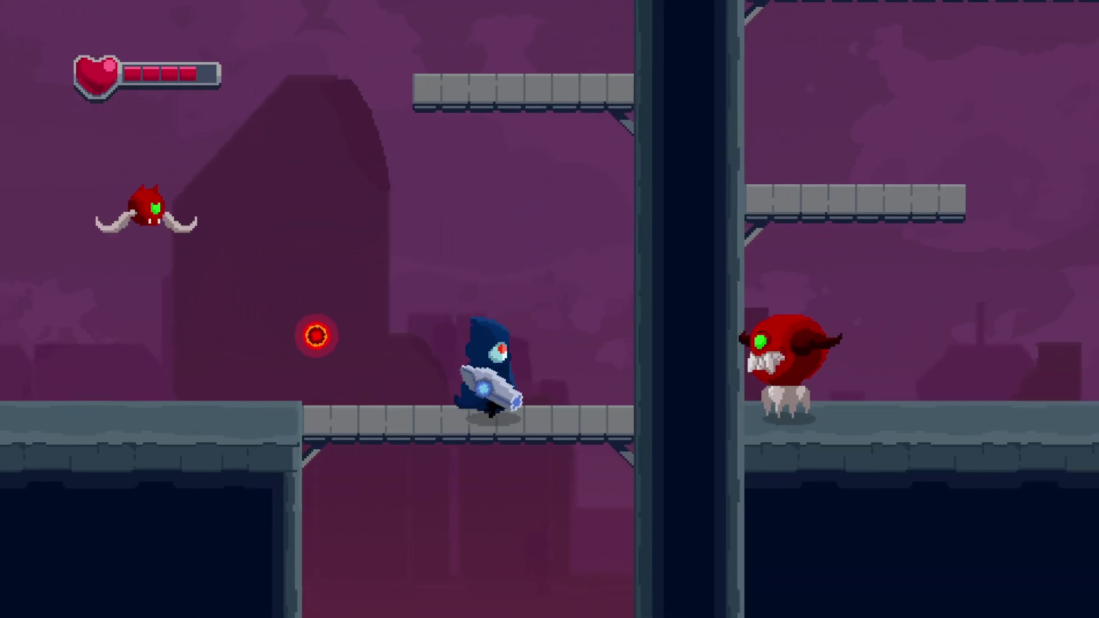
Step: Playtest jumps with quick direction changes over the second platform while evading the flying enemy
{"action": "key", "text": "space"}
{"action": "key", "text": "Left"}
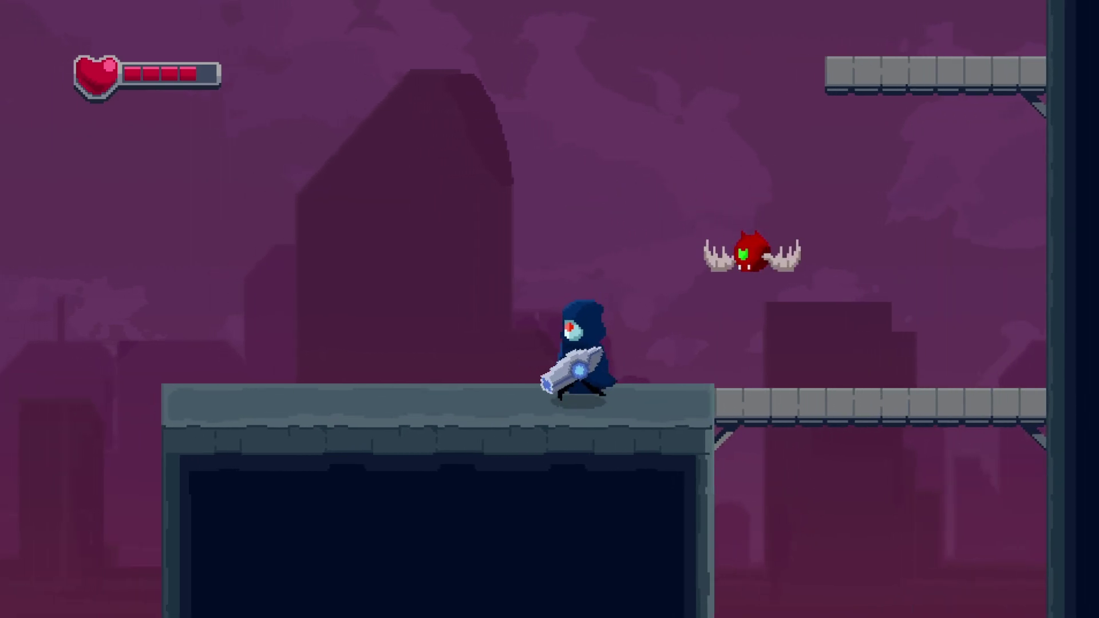
{"action": "key", "text": "Left"}
{"action": "key", "text": "space"}
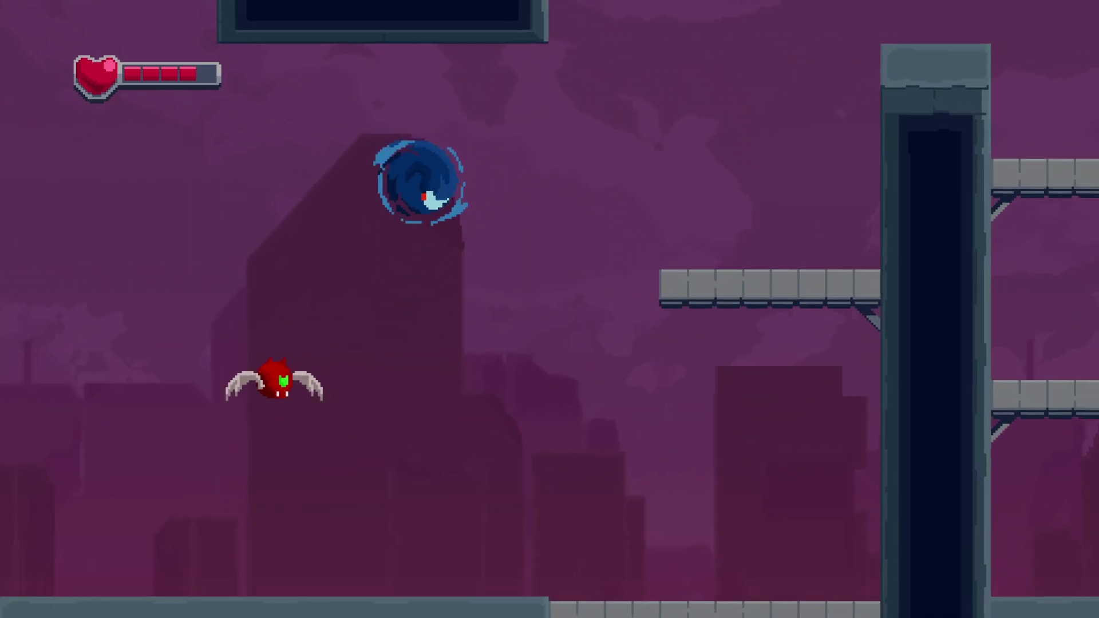
{"action": "key", "text": "Right"}
{"action": "key", "text": "space"}
{"action": "key", "text": "Left"}
{"action": "key", "text": "Right"}
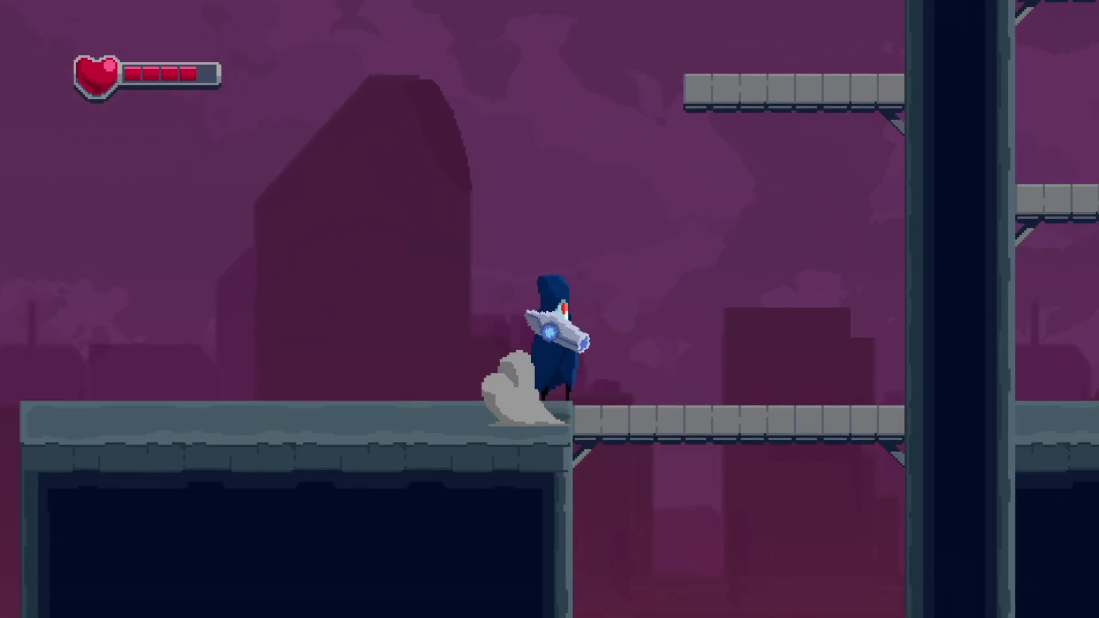
Step: Climb over the pillar, drop through the upper walkway and jump among the enemies on the ground beyond it
{"action": "key", "text": "Right"}
{"action": "key", "text": "space"}
{"action": "key", "text": "space"}
{"action": "key", "text": "Down"}
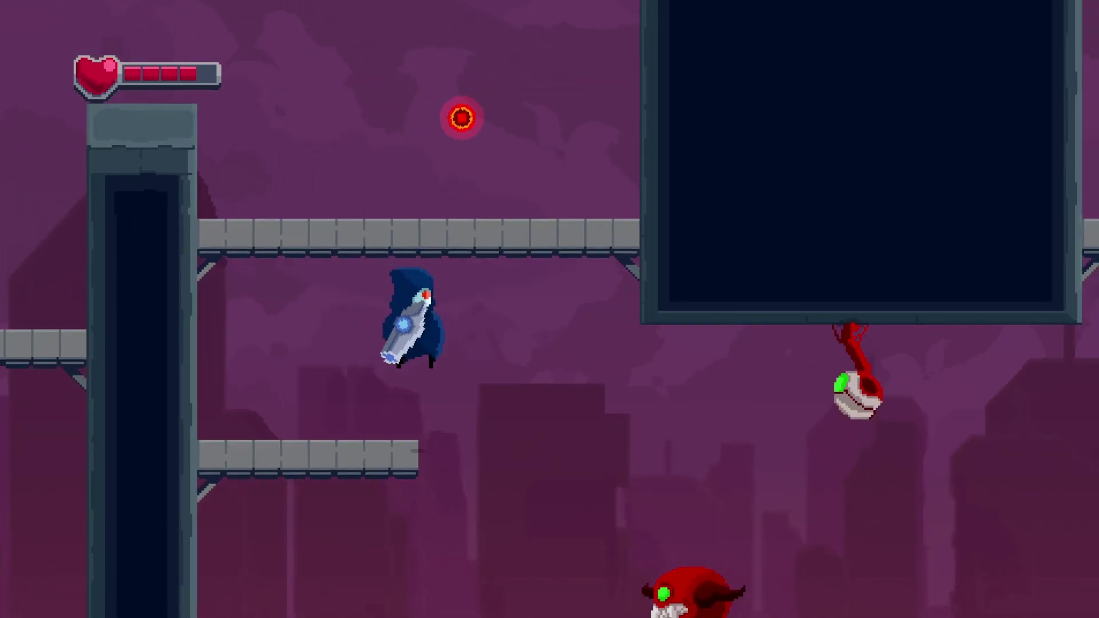
{"action": "key", "text": "Right"}
{"action": "key", "text": "space"}
{"action": "key", "text": "space"}
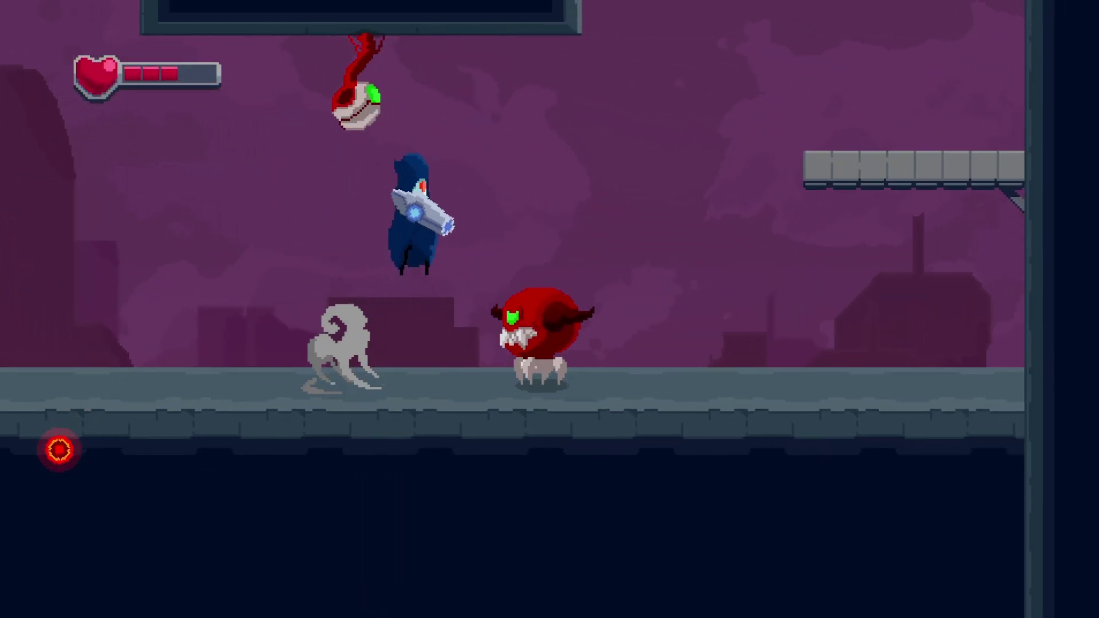
Step: Jump left over the ground enemies, reverse direction and land between them beneath the hanging enemy
{"action": "key", "text": "space"}
{"action": "key", "text": "Left"}
{"action": "key", "text": "space"}
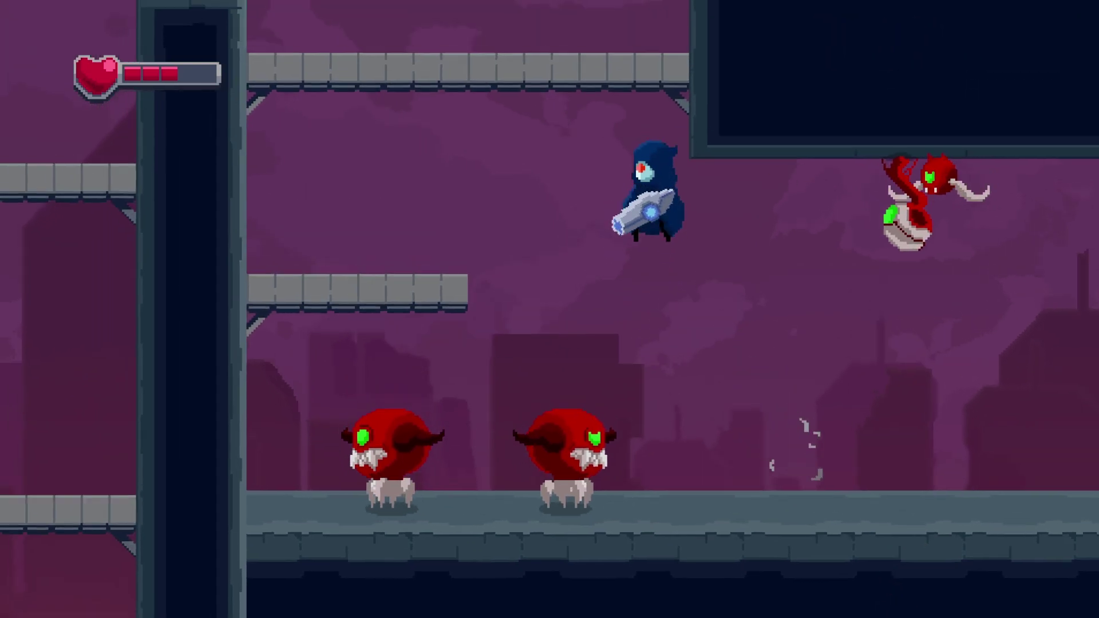
{"action": "key", "text": "space"}
{"action": "key", "text": "Right"}
{"action": "key", "text": "Down"}
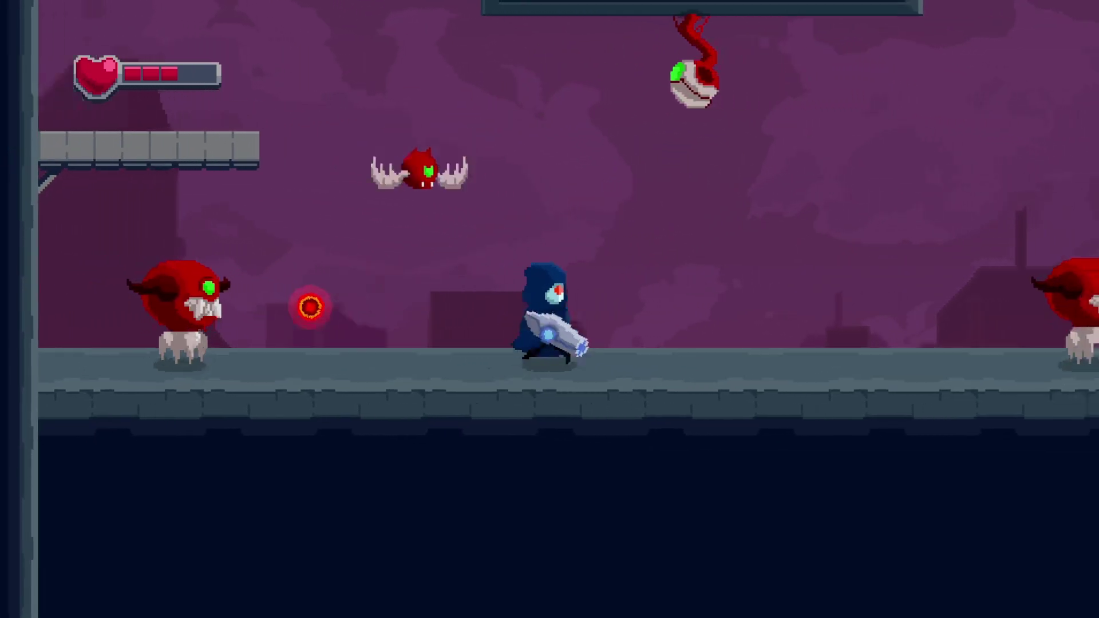
Step: Playtest evasive jumps from the ground up past the far upper walkway, among the enemies and their projectiles
{"action": "key", "text": "space"}
{"action": "key", "text": "Left"}
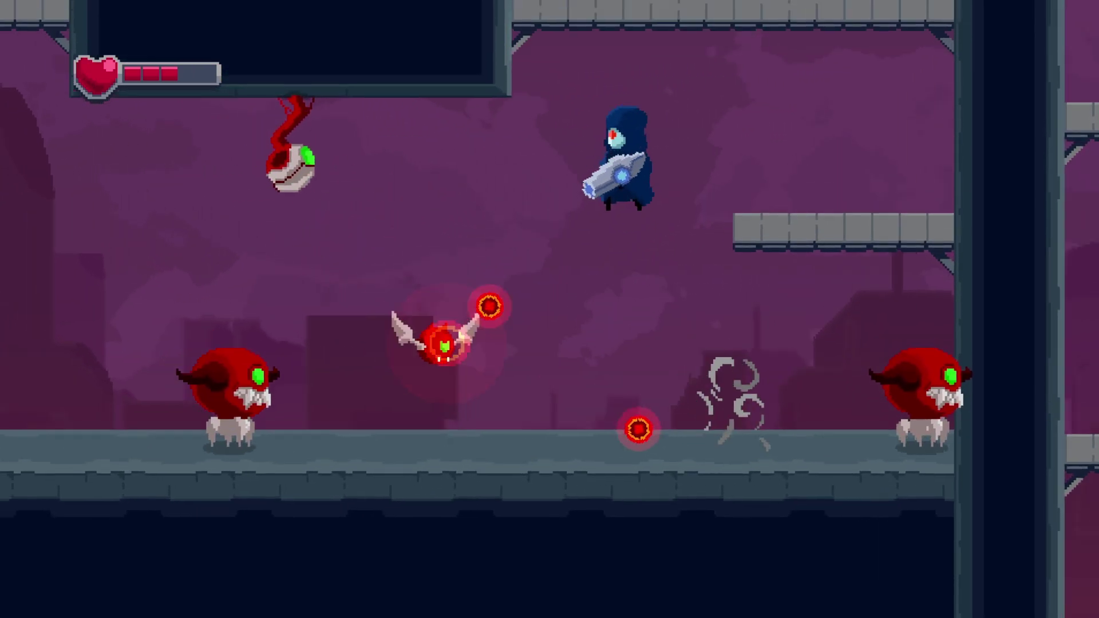
{"action": "key", "text": "space"}
{"action": "key", "text": "space"}
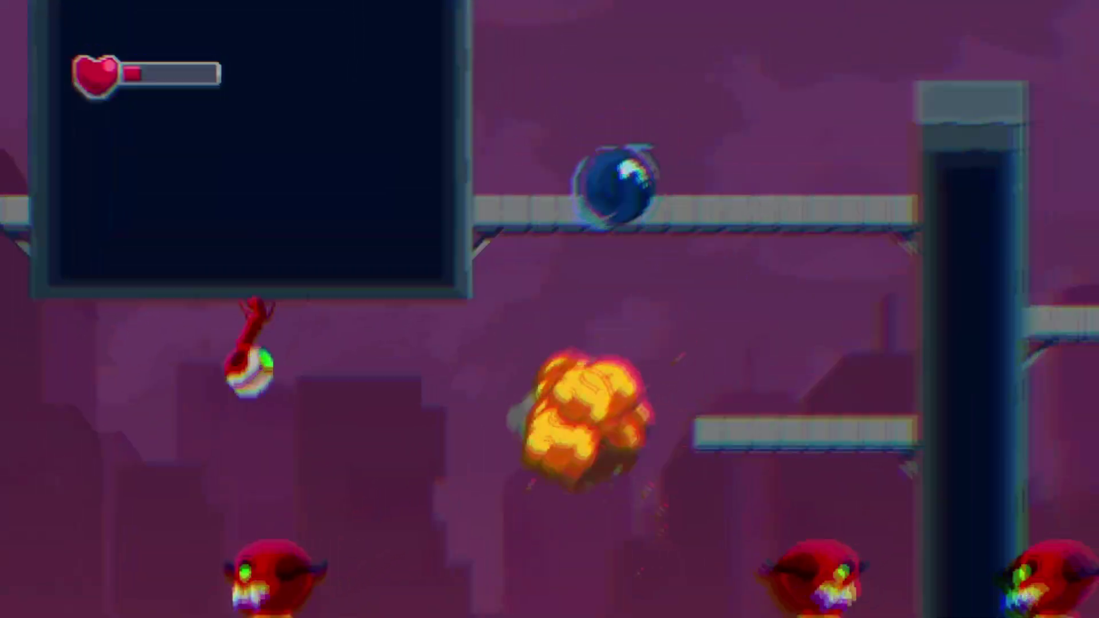
{"action": "key", "text": "Left"}
{"action": "key", "text": "space"}
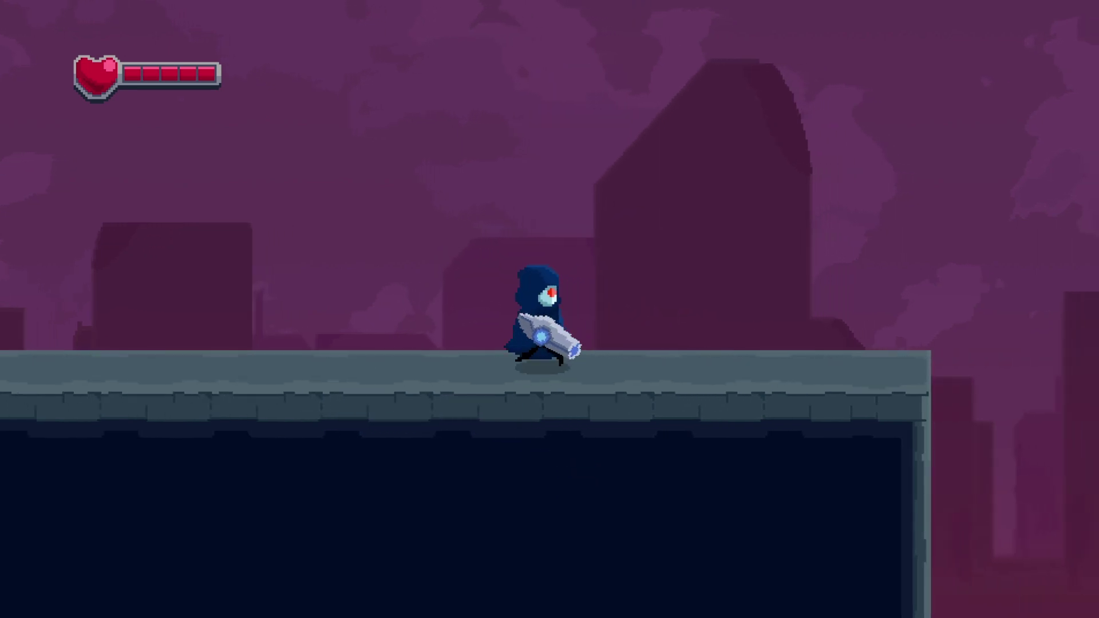
Step: Playtest walking right, left and right again near the edge of the starting platform
{"action": "key", "text": "Right"}
{"action": "key", "text": "Left"}
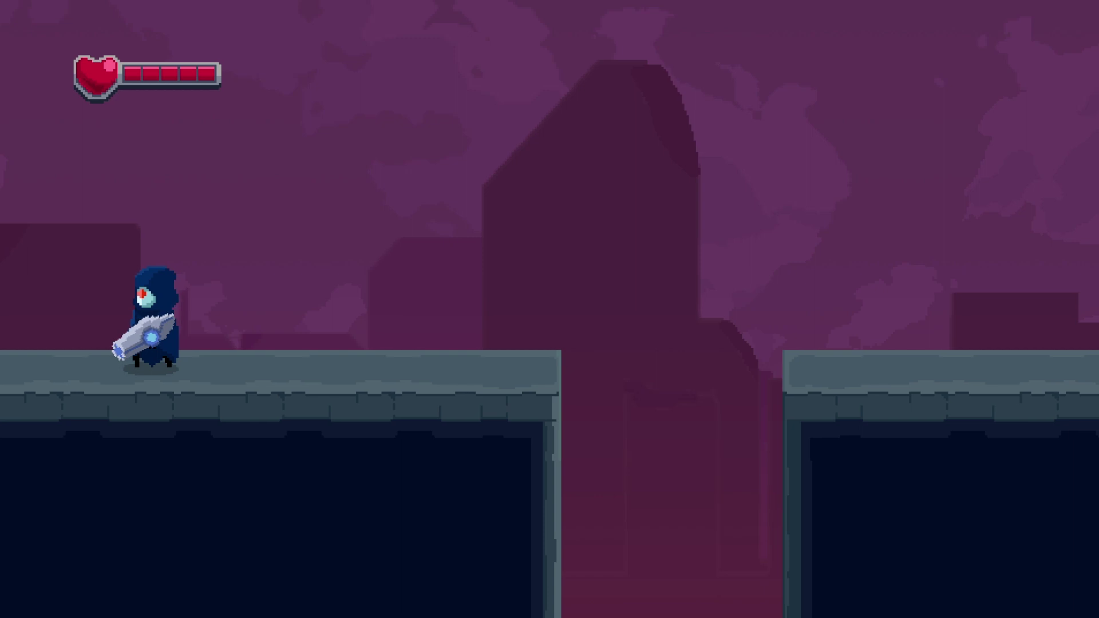
{"action": "key", "text": "Right"}
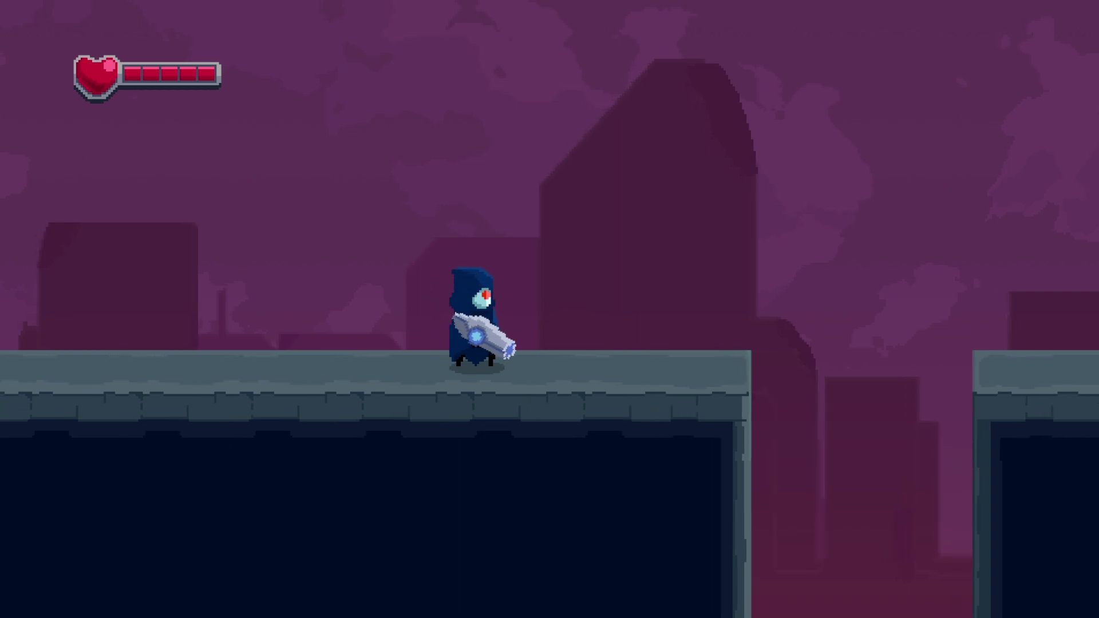
Step: Run right from the starting platform with long jumps past the first ground enemy
{"action": "key", "text": "d"}
{"action": "key", "text": "space"}
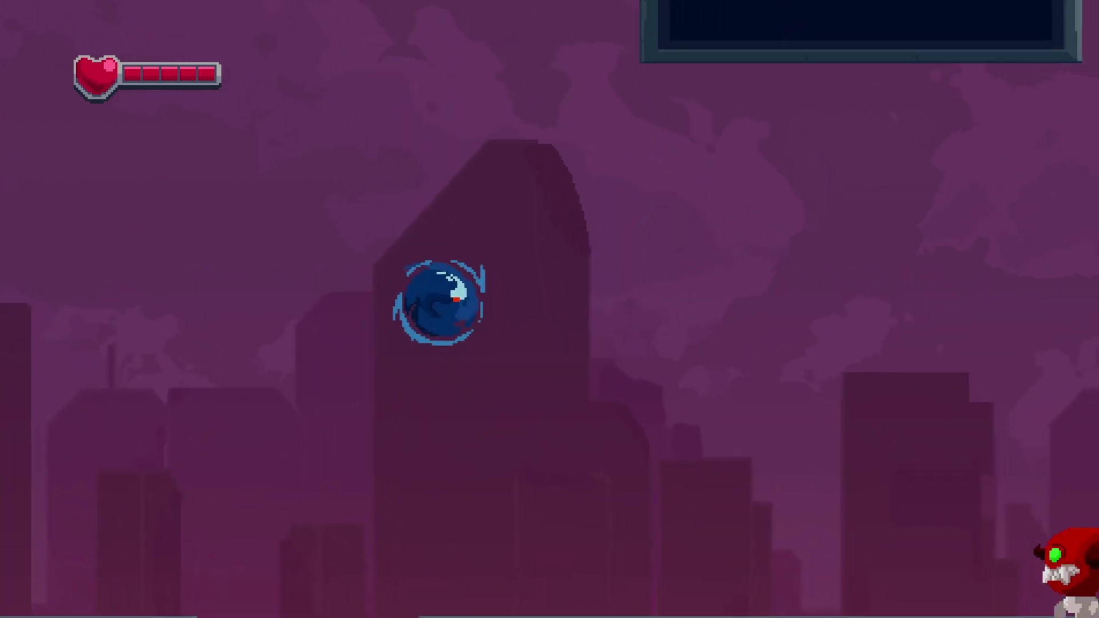
{"action": "key", "text": "d"}
{"action": "key", "text": "space"}
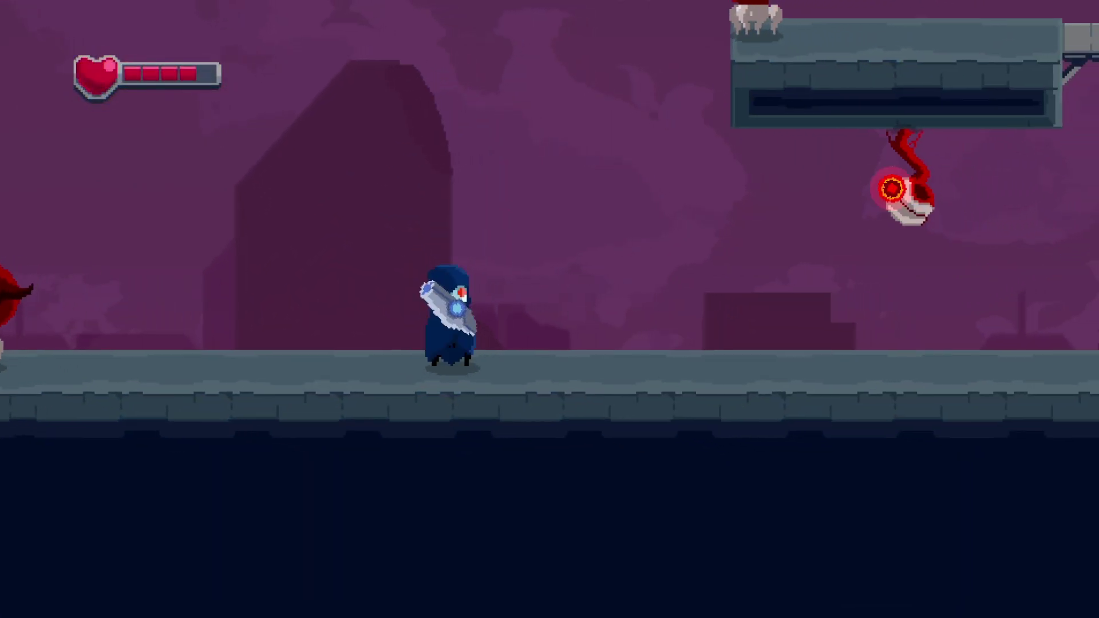
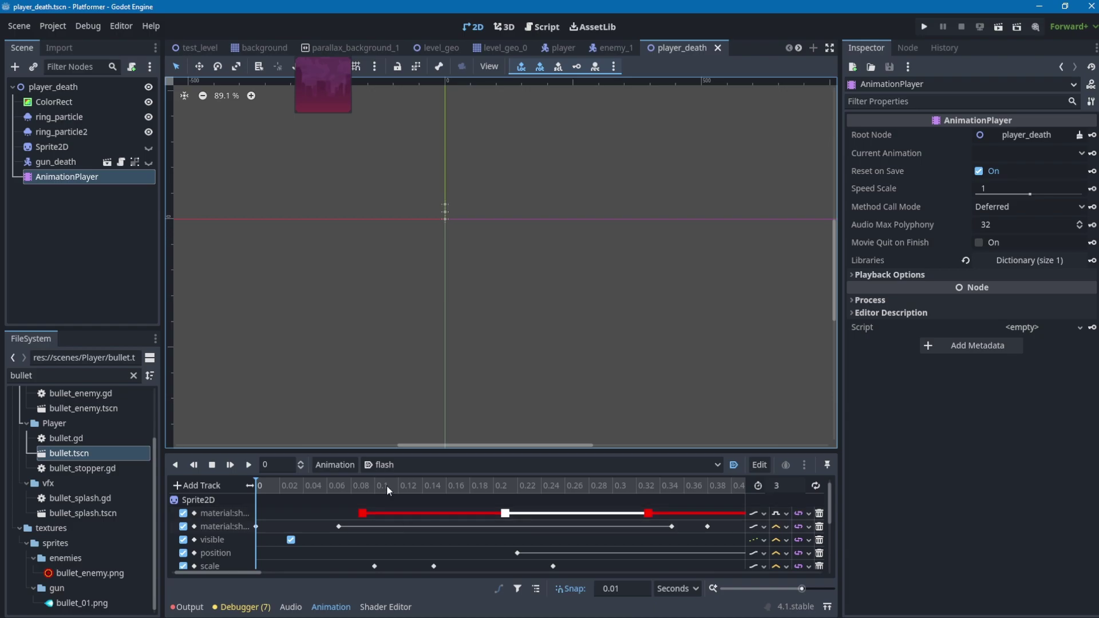
Step: Frame the origin of the player_death scene and play its flash animation from the beginning
{"action": "scroll", "coordinate": [512, 263], "scroll_direction": "up", "scroll_amount": 5}
{"action": "middle_click_drag", "start_coordinate": [419, 217], "coordinate": [465, 269]}
{"action": "scroll", "coordinate": [638, 307], "scroll_direction": "down", "scroll_amount": 3}
{"action": "key", "text": "d"}
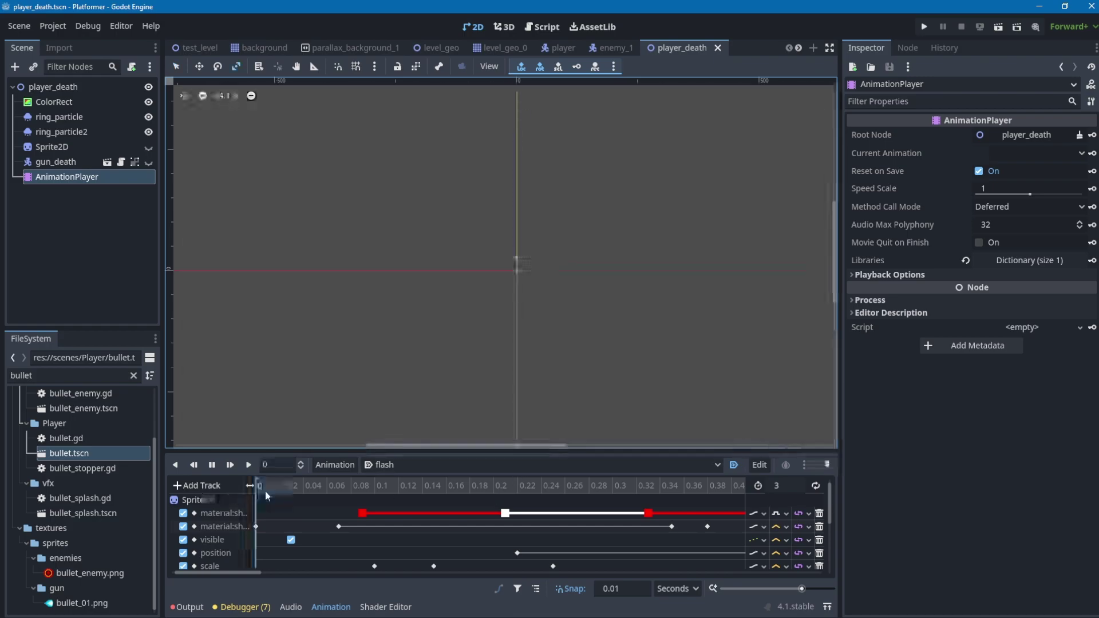
{"action": "left_click", "coordinate": [303, 486]}
{"action": "key", "text": "d"}
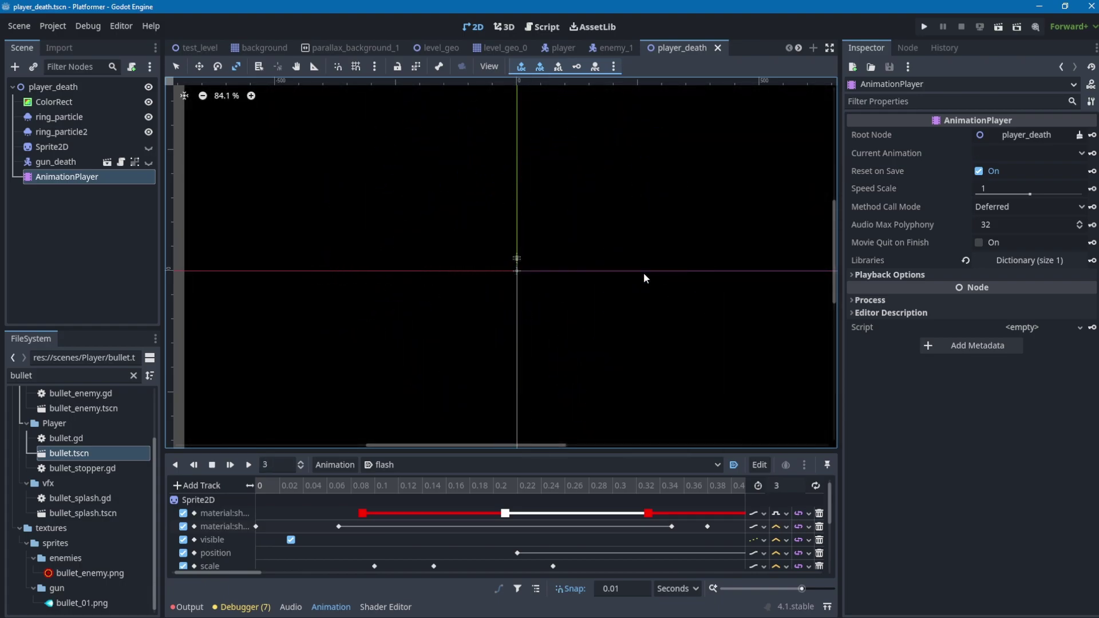
Step: Select the ColorRect node and examine its full extents around the scene origin
{"action": "scroll", "coordinate": [644, 272], "scroll_direction": "down", "scroll_amount": 3}
{"action": "scroll", "coordinate": [641, 281], "scroll_direction": "up", "scroll_amount": 2}
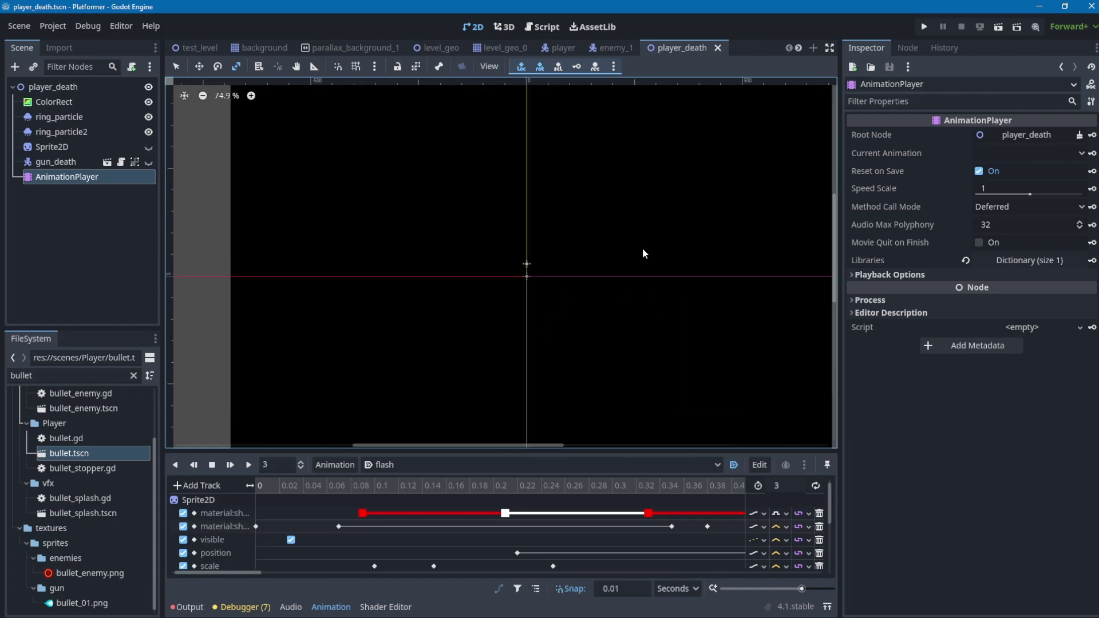
{"action": "left_click", "coordinate": [67, 103]}
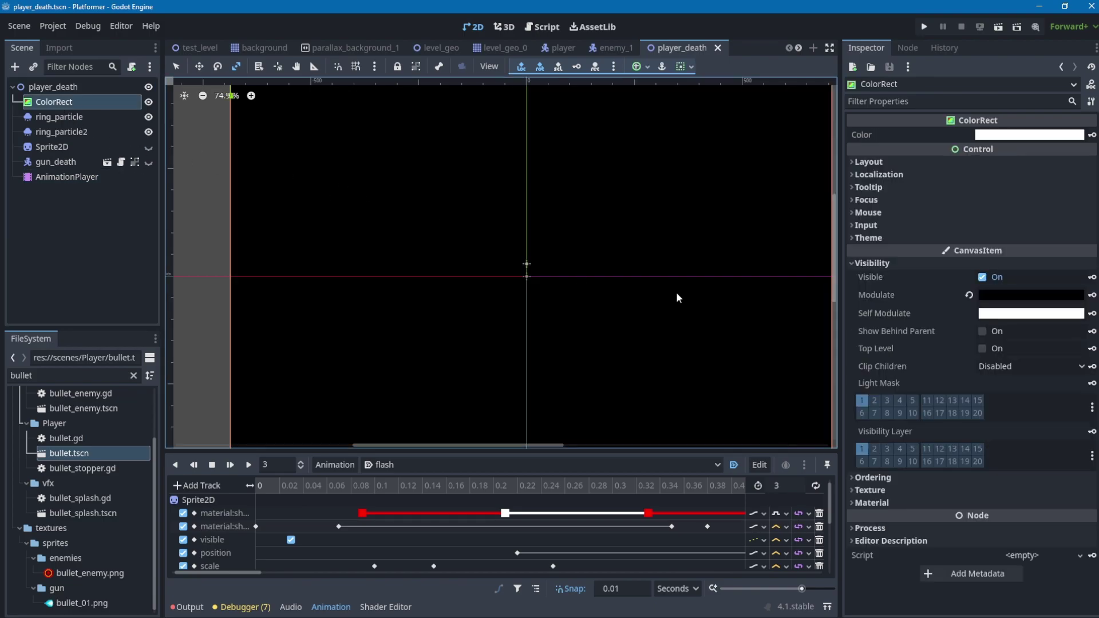
{"action": "scroll", "coordinate": [630, 270], "scroll_direction": "down", "scroll_amount": 2}
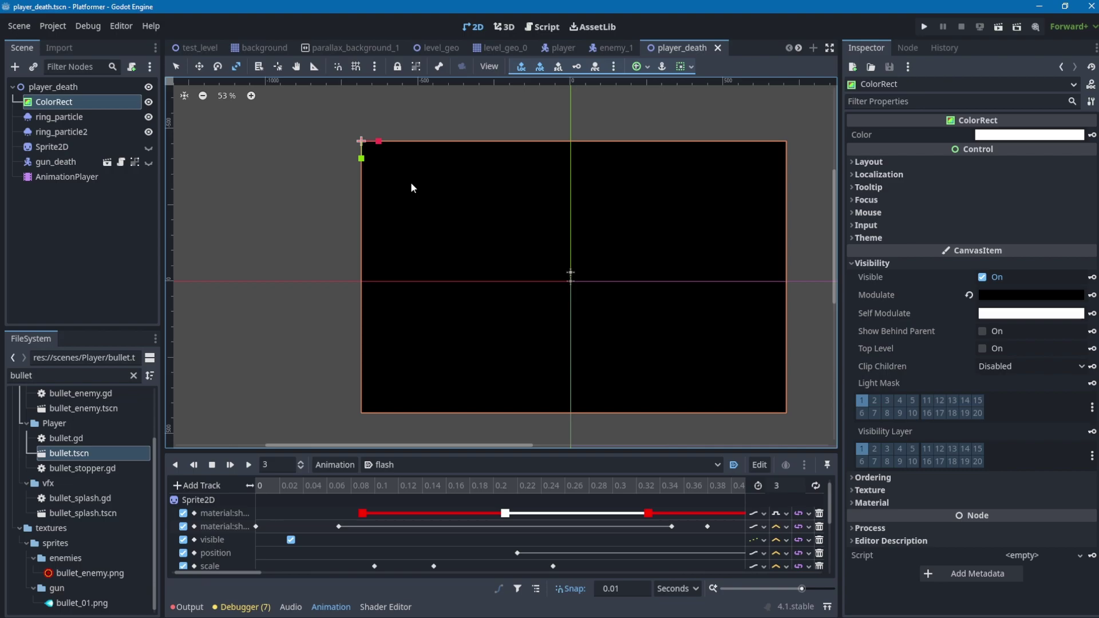
Step: Reselect the AnimationPlayer and replay the flash animation from time 0
{"action": "left_click", "coordinate": [39, 177]}
{"action": "left_click_drag", "start_coordinate": [371, 486], "coordinate": [256, 473]}
{"action": "key", "text": "d"}
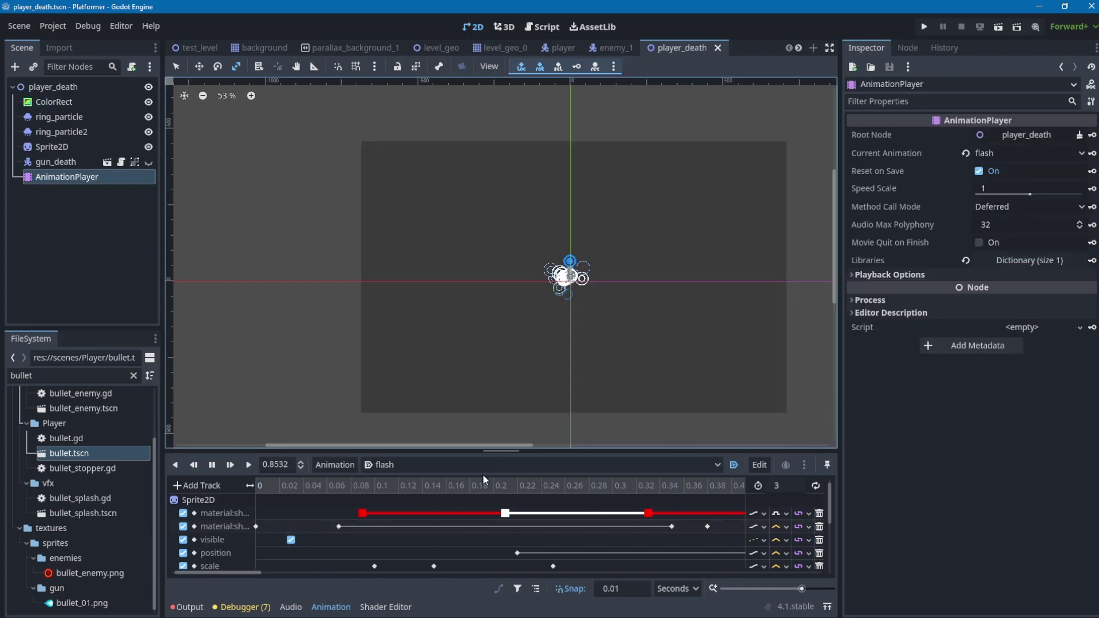
Step: Scrub the flash animation to 0.4 seconds, widen the time range shown on its timeline, and replay it
{"action": "left_click_drag", "start_coordinate": [331, 486], "coordinate": [735, 499]}
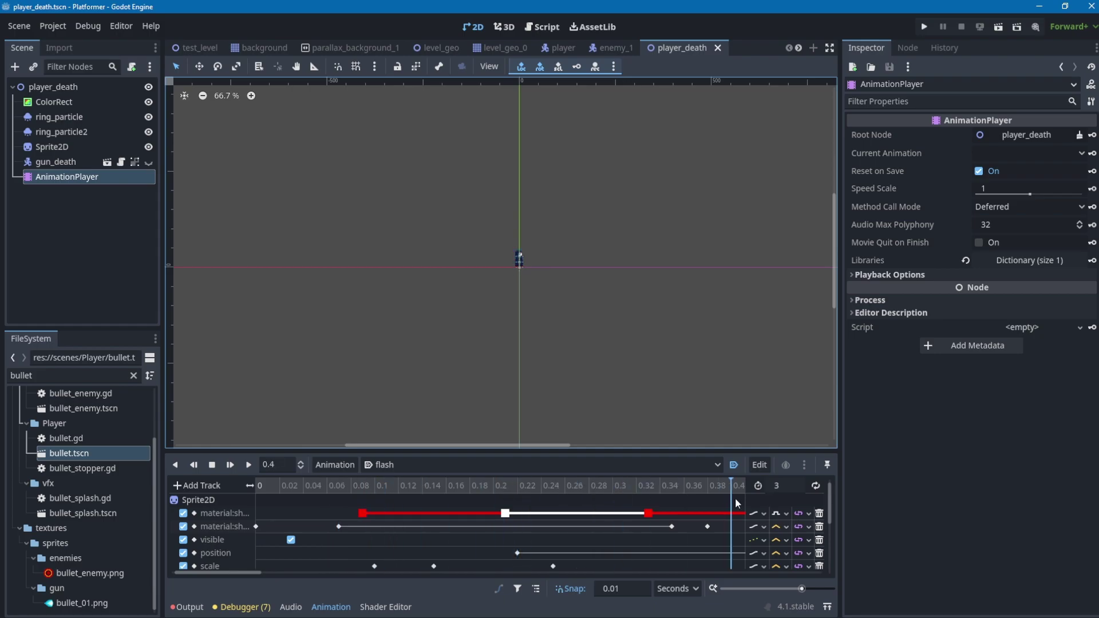
{"action": "scroll", "coordinate": [514, 500], "scroll_direction": "down", "scroll_amount": 3}
{"action": "scroll", "coordinate": [564, 565], "scroll_direction": "up", "scroll_amount": 3}
{"action": "scroll", "coordinate": [422, 534], "scroll_direction": "down", "scroll_amount": 5, "text": "ctrl"}
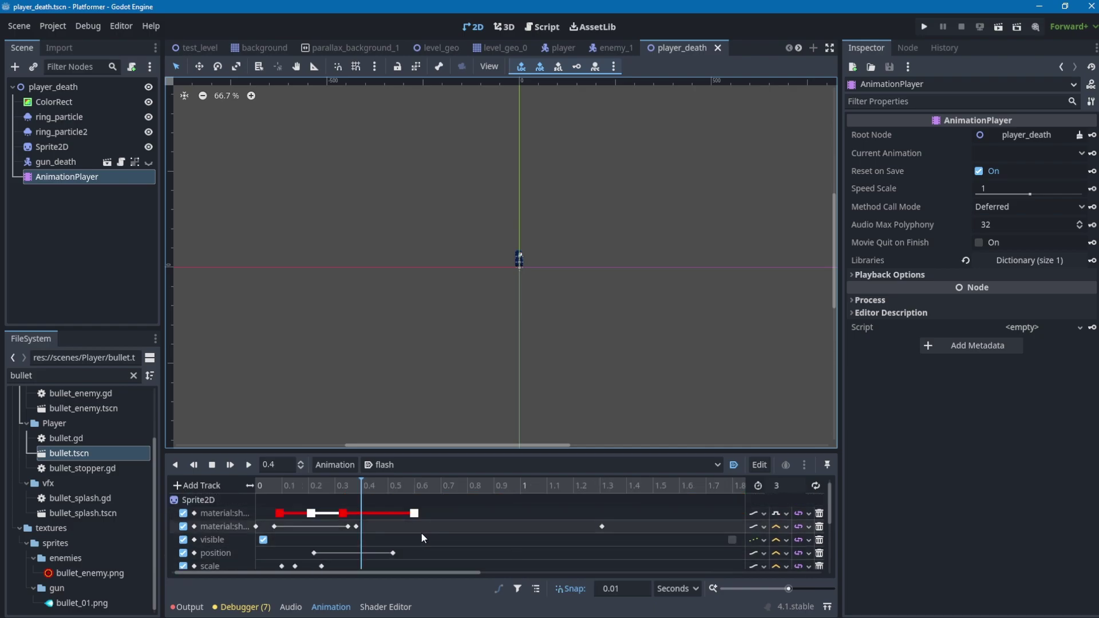
{"action": "scroll", "coordinate": [578, 377], "scroll_direction": "up", "scroll_amount": 2}
{"action": "key", "text": "d"}
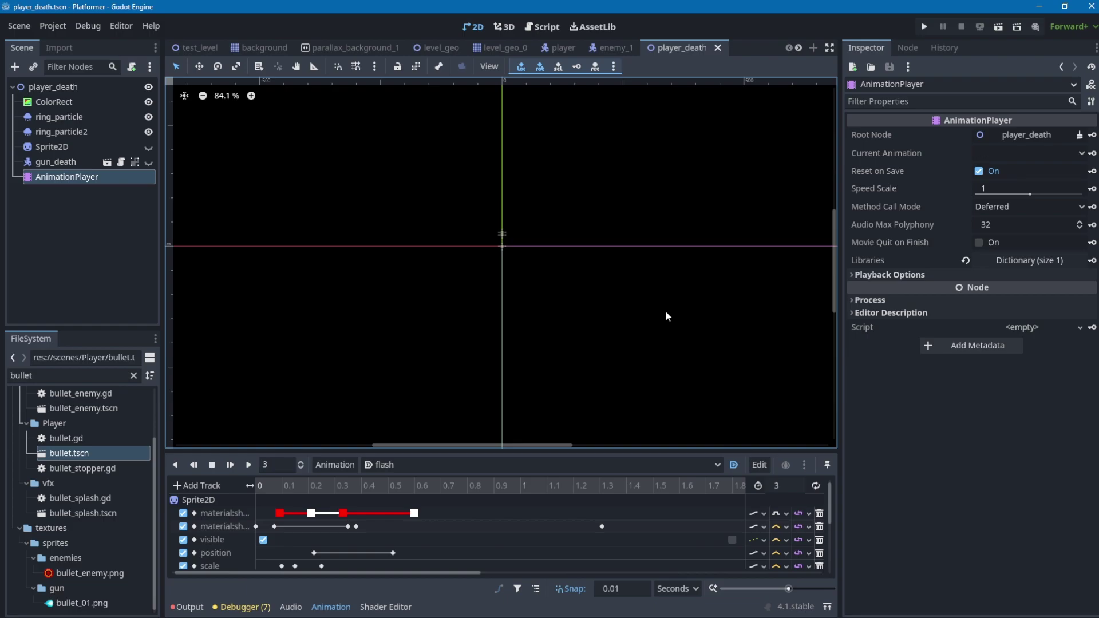
{"action": "key", "text": "d"}
Step: Save the scene and playtest the character walking back and forth on the starting platform
{"action": "key", "text": "ctrl+s"}
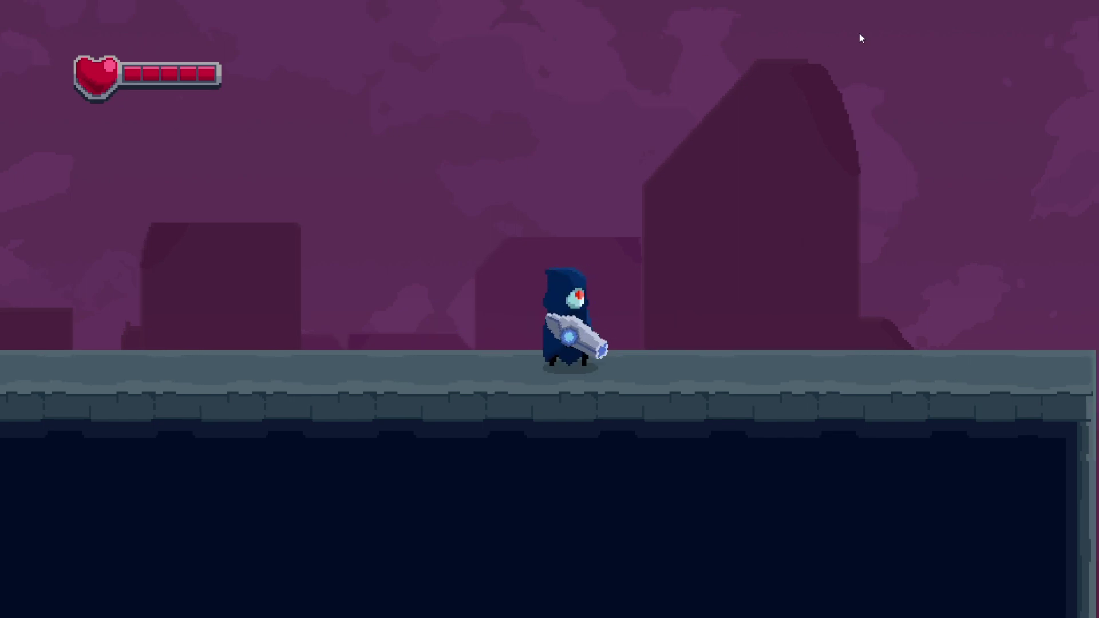
{"action": "key", "text": "a"}
{"action": "key", "text": "d"}
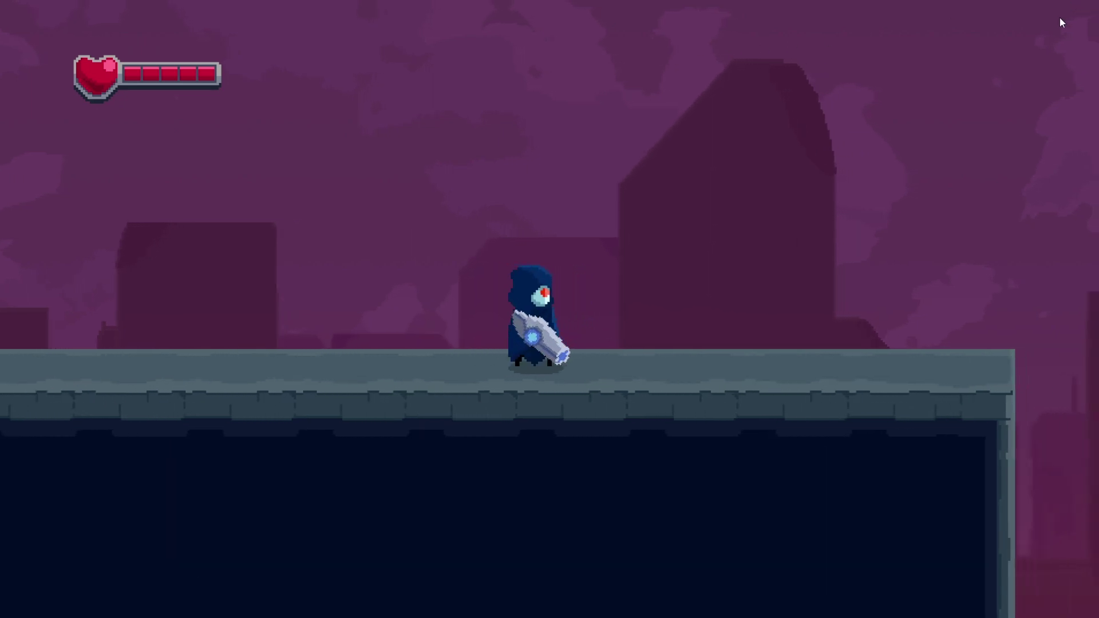
{"action": "key", "text": "d"}
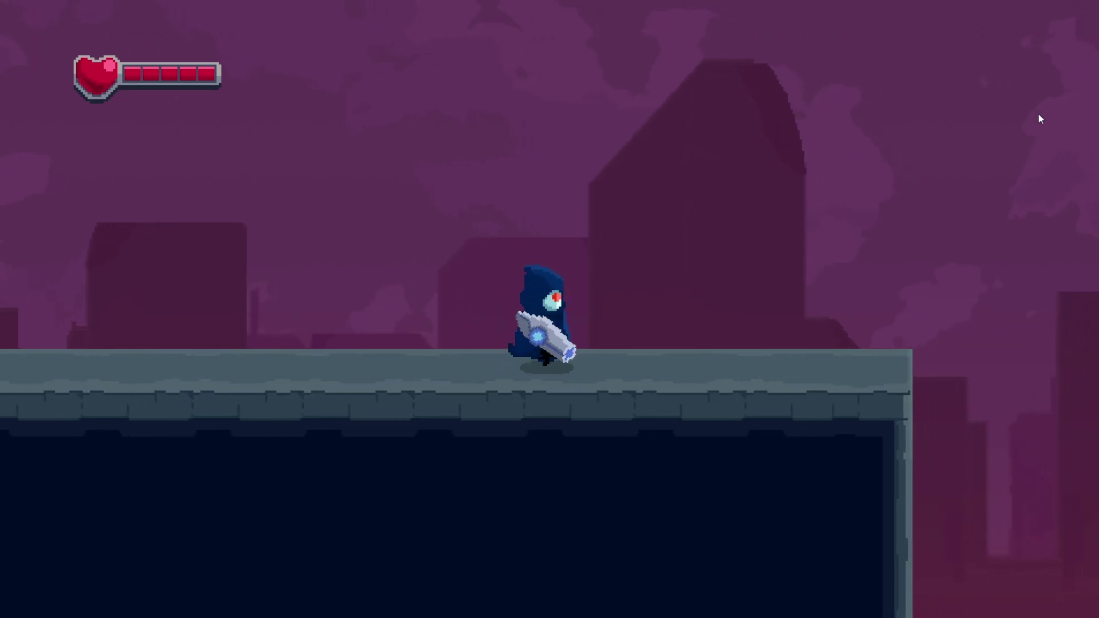
{"action": "key", "text": "Right"}
{"action": "key", "text": "a"}
{"action": "key", "text": "d"}
{"action": "key", "text": "Escape"}
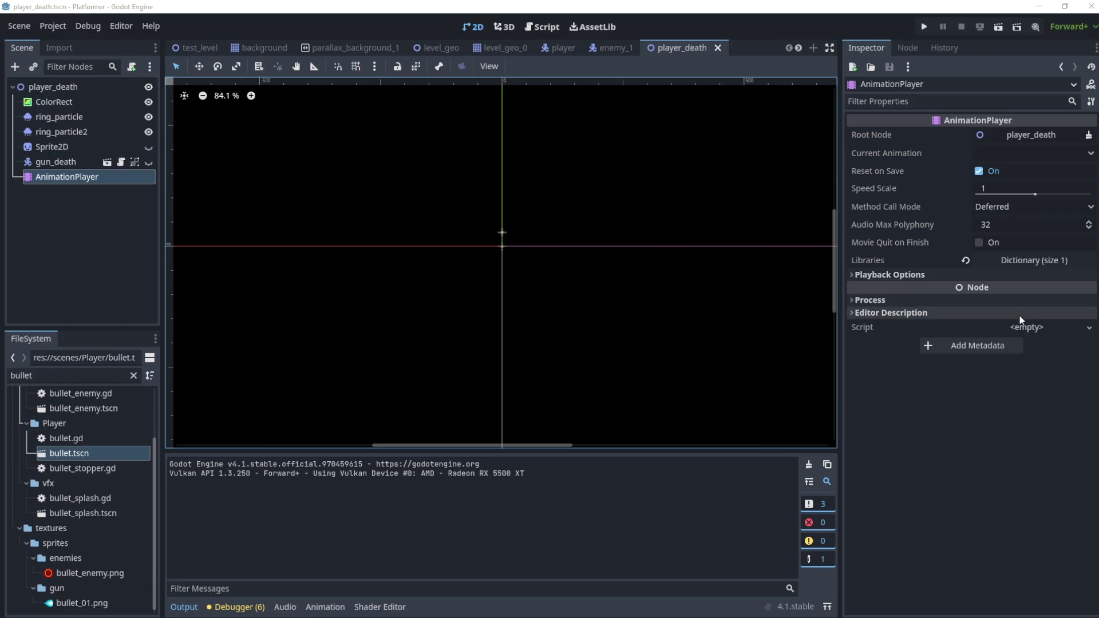
Step: Run the project again and head right, shooting the ground enemy at the first gap while jumping
{"action": "key", "text": "F5"}
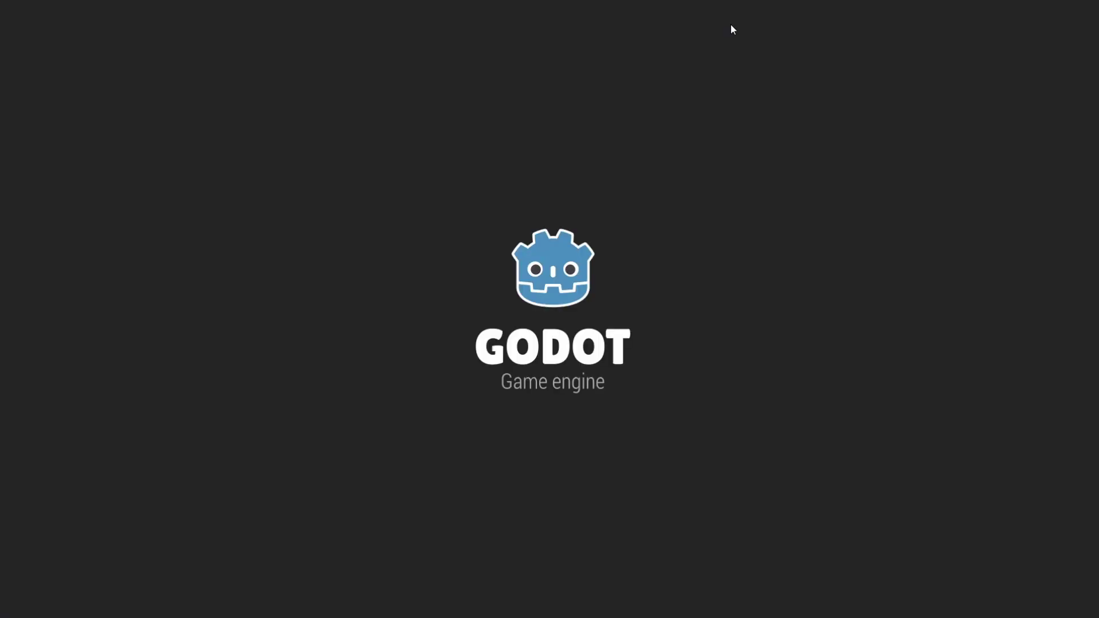
{"action": "key", "text": "d"}
{"action": "key", "text": "a"}
{"action": "key", "text": "d"}
{"action": "key", "text": "j"}
{"action": "key", "text": "j"}
{"action": "key", "text": "space"}
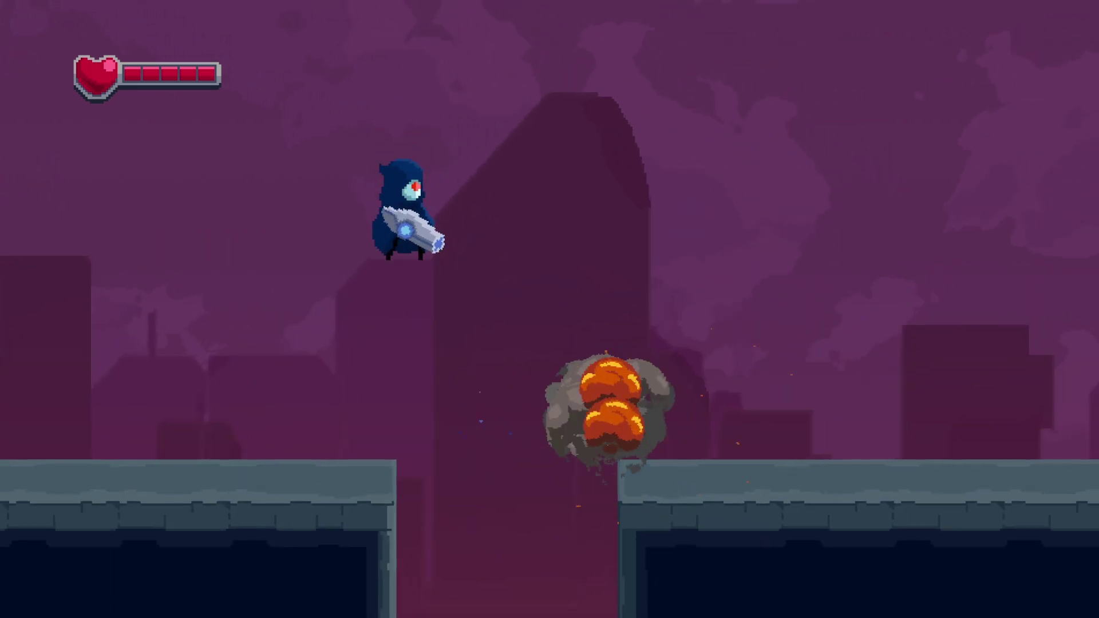
Step: Jump across the gap to the next platform and fire the gun downward and straight up
{"action": "key", "text": "space"}
{"action": "key", "text": "space"}
{"action": "key", "text": "space"}
{"action": "key", "text": "j"}
{"action": "key", "text": "j"}
{"action": "key", "text": "j"}
{"action": "key", "text": "j"}
{"action": "key", "text": "s"}
{"action": "key", "text": "j"}
{"action": "key", "text": "d"}
{"action": "key", "text": "w"}
{"action": "key", "text": "j"}
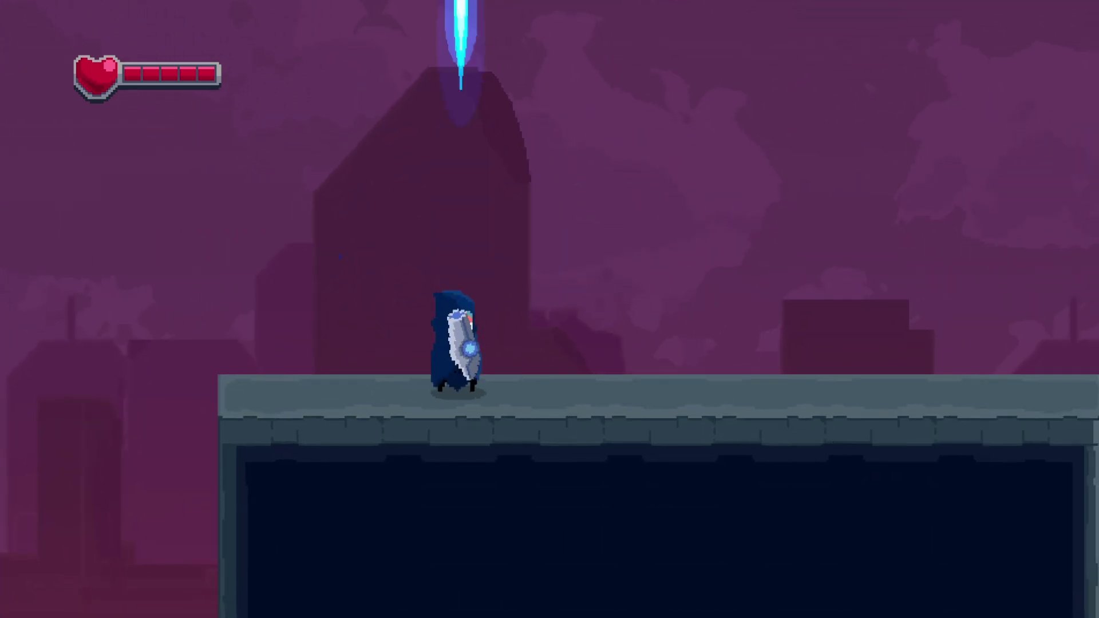
Step: Continue right along the platform, firing down and up, and jump toward its far edge
{"action": "key", "text": "space"}
{"action": "key", "text": "space"}
{"action": "key", "text": "d"}
{"action": "key", "text": "s"}
{"action": "key", "text": "j"}
{"action": "key", "text": "j"}
{"action": "key", "text": "w"}
{"action": "key", "text": "j"}
{"action": "key", "text": "j"}
{"action": "key", "text": "j"}
{"action": "key", "text": "space"}
{"action": "key", "text": "s"}
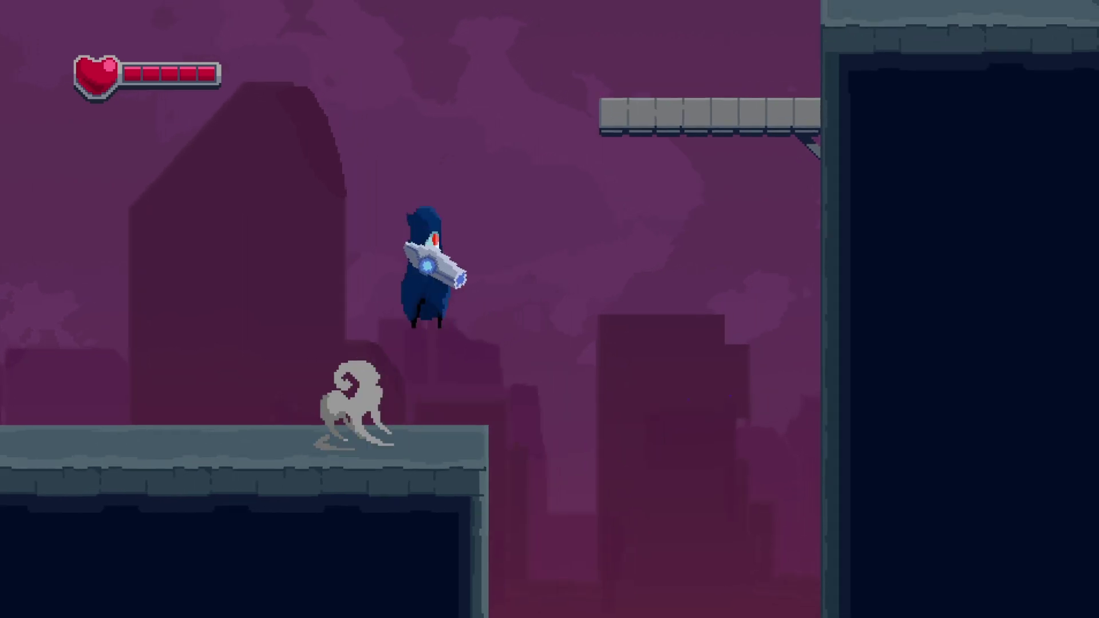
Step: Chain jumps beyond the platform's edge and shoot toward the enemies near the next block
{"action": "key", "text": "space"}
{"action": "key", "text": "space"}
{"action": "key", "text": "a"}
{"action": "key", "text": "space"}
{"action": "key", "text": "j"}
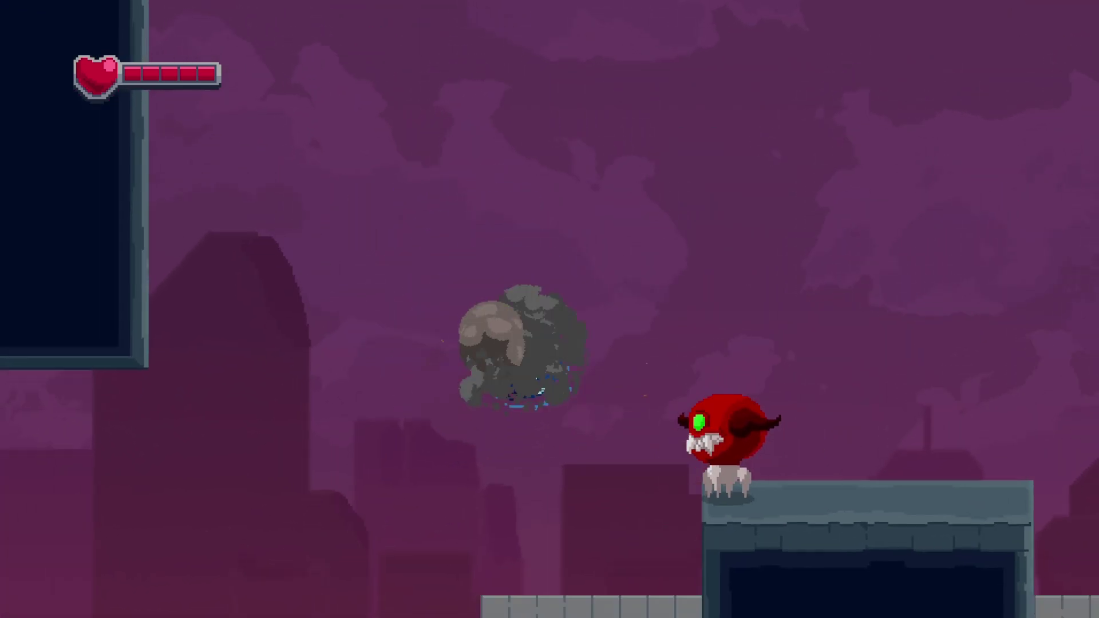
Step: Shoot the enemy at the platform's edge and use rolling double jumps to cross toward the tall pillar
{"action": "key", "text": "d"}
{"action": "key", "text": "space"}
{"action": "key", "text": "a"}
{"action": "key", "text": "j"}
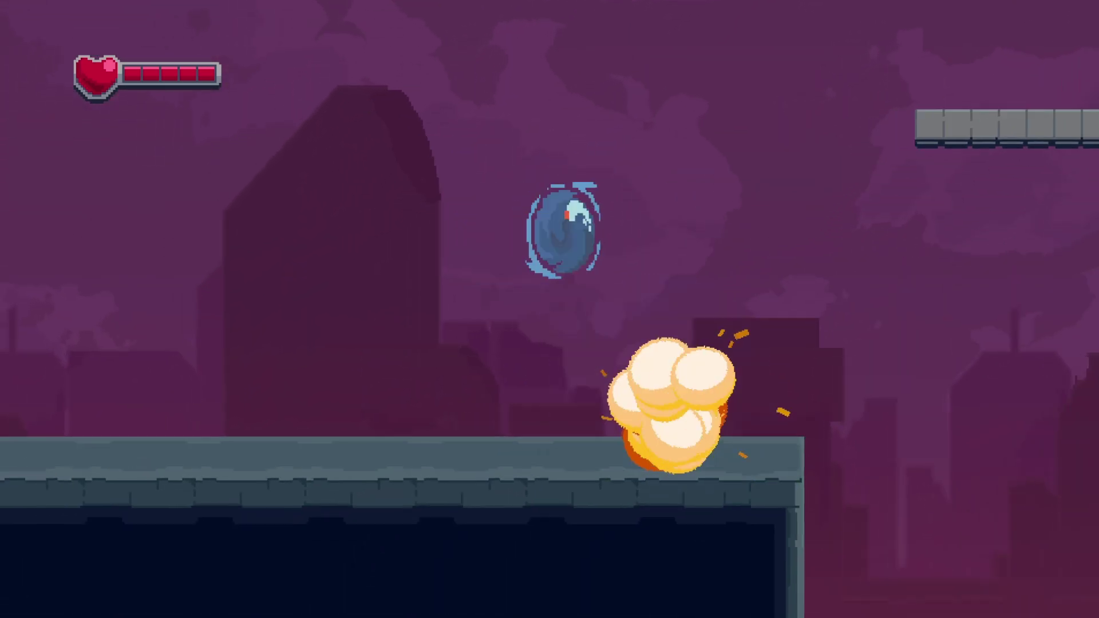
{"action": "key", "text": "d"}
{"action": "key", "text": "space"}
{"action": "key", "text": "space"}
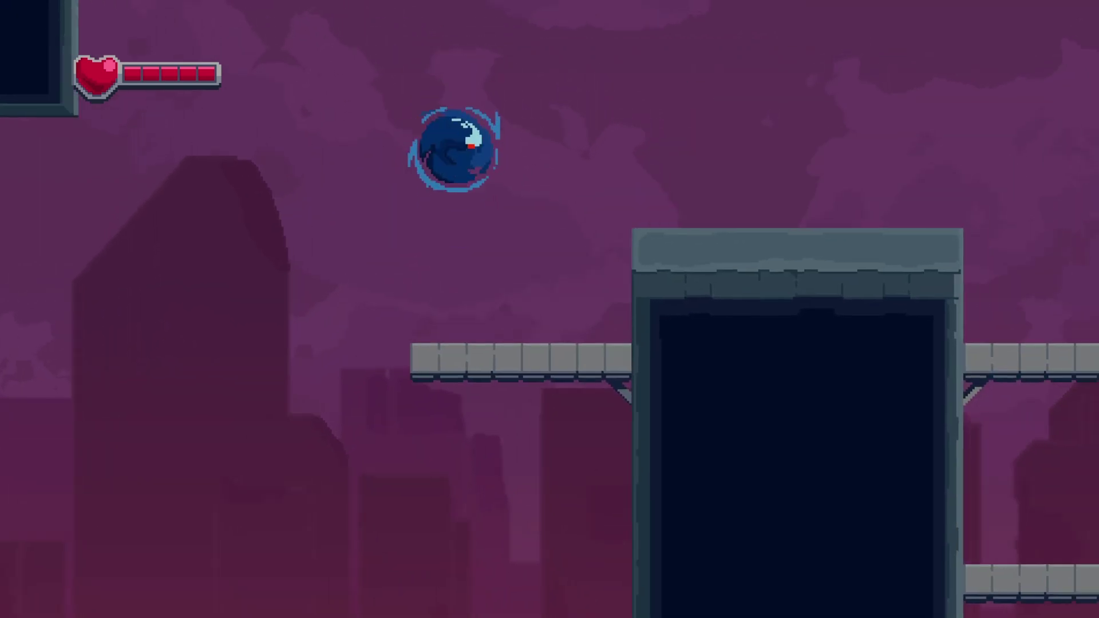
Step: Cross the pillar's ledge, drop among the ground enemies on the lower walkway while shooting, and end the playtest
{"action": "key", "text": "Right"}
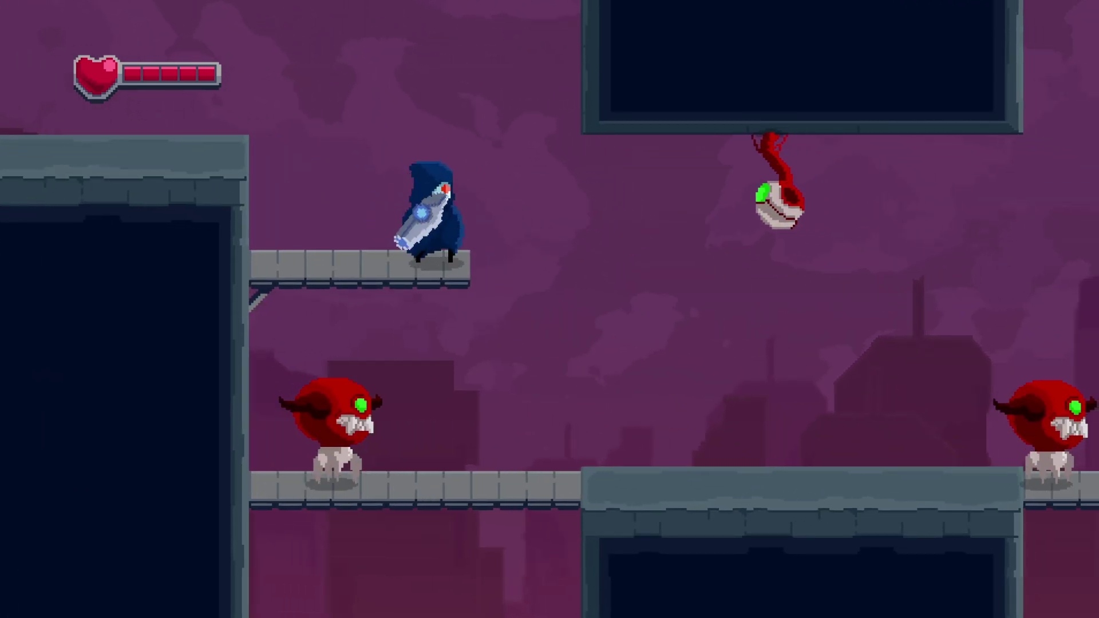
{"action": "key", "text": "d"}
{"action": "key", "text": "j"}
{"action": "key", "text": "j"}
{"action": "key", "text": "j"}
{"action": "key", "text": "a"}
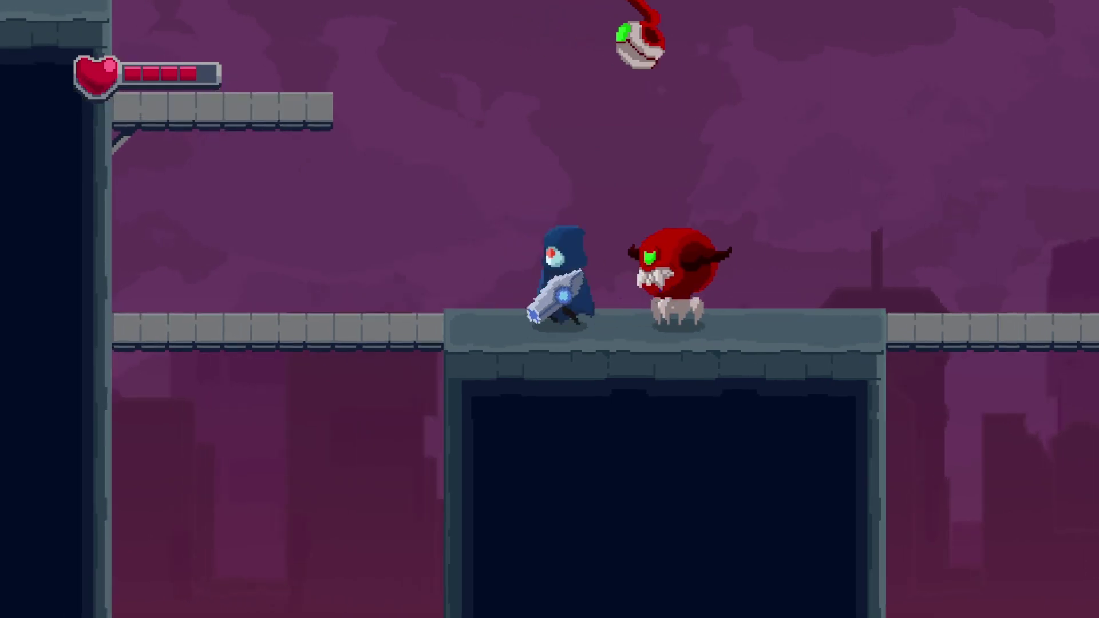
{"action": "key", "text": "j"}
{"action": "key", "text": "j"}
{"action": "key", "text": "j"}
{"action": "key", "text": "a"}
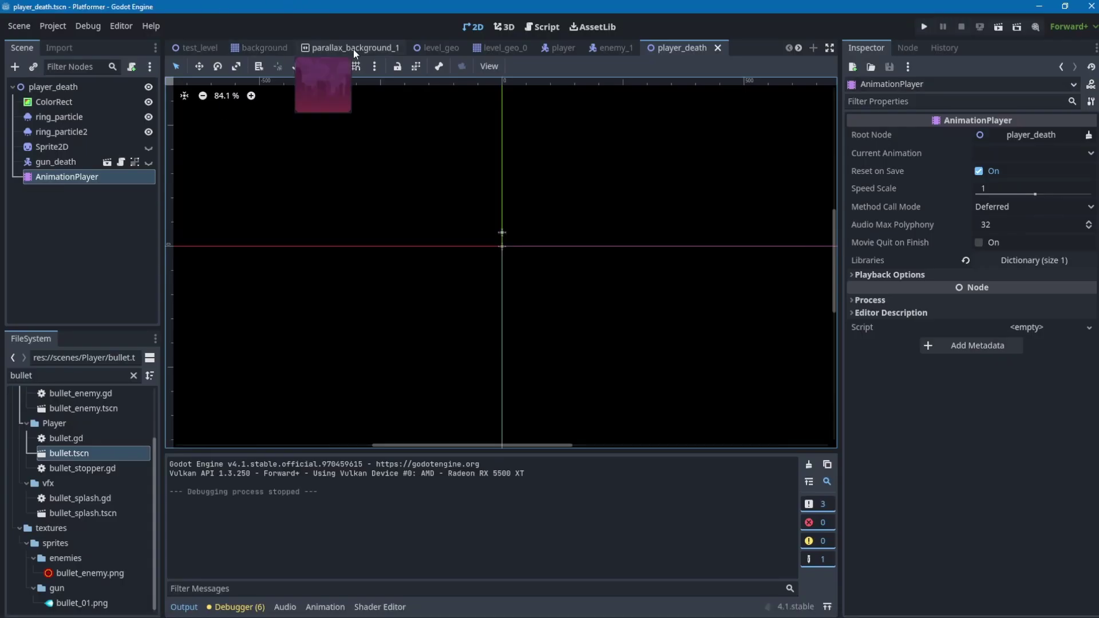
Step: Switch to the enemy_1 scene and load the damaged animation of its status_anim node
{"action": "left_click", "coordinate": [616, 47]}
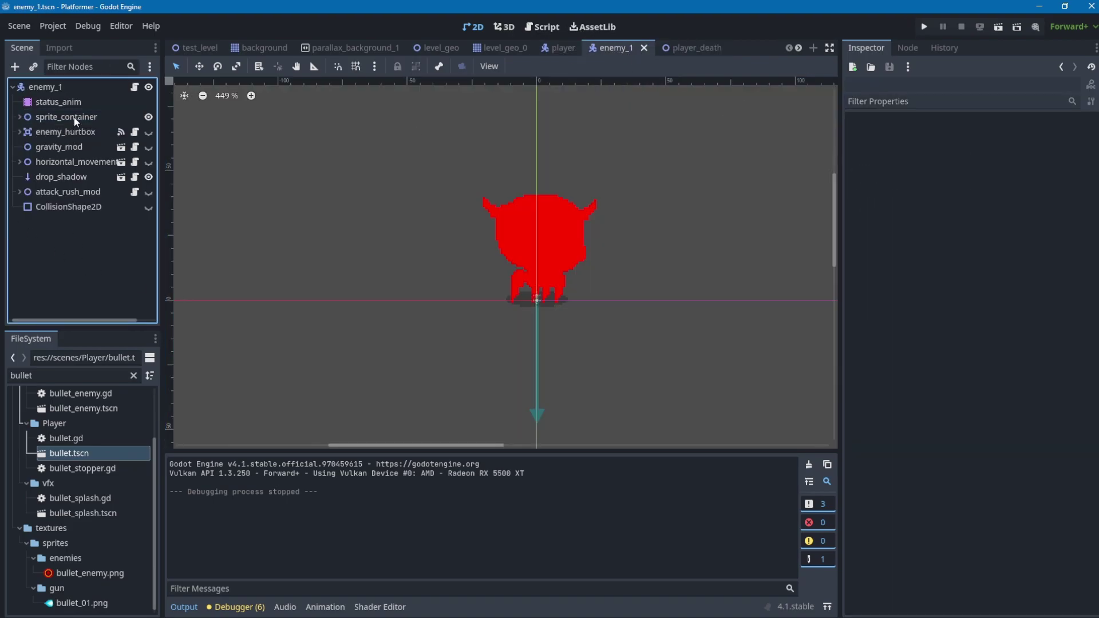
{"action": "left_click", "coordinate": [68, 104]}
{"action": "left_click", "coordinate": [407, 466]}
{"action": "left_click", "coordinate": [411, 464]}
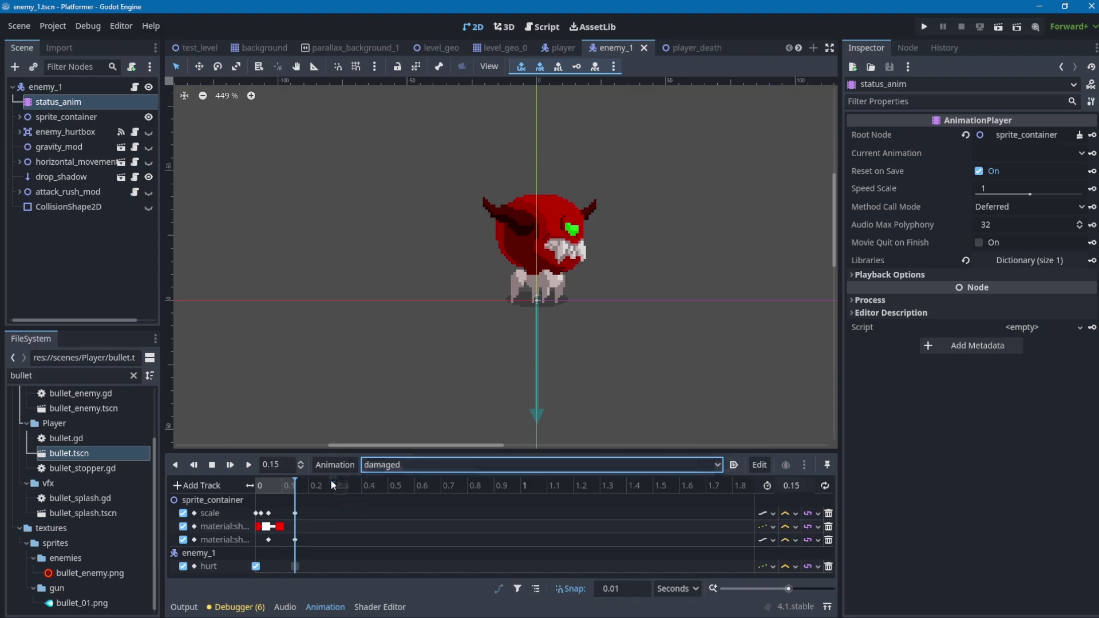
Step: Replay the damaged animation from the start and scrub it to 0.03 seconds
{"action": "left_click_drag", "start_coordinate": [286, 485], "coordinate": [208, 482]}
{"action": "key", "text": "d"}
{"action": "left_click_drag", "start_coordinate": [280, 486], "coordinate": [250, 487]}
{"action": "key", "text": "d"}
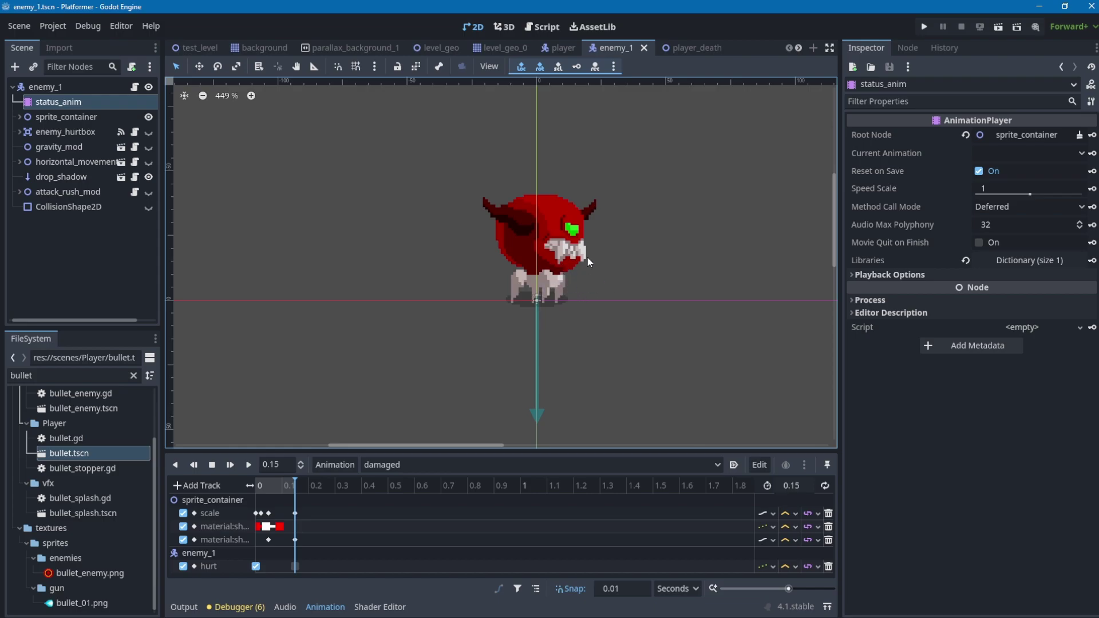
{"action": "left_click_drag", "start_coordinate": [281, 484], "coordinate": [263, 485]}
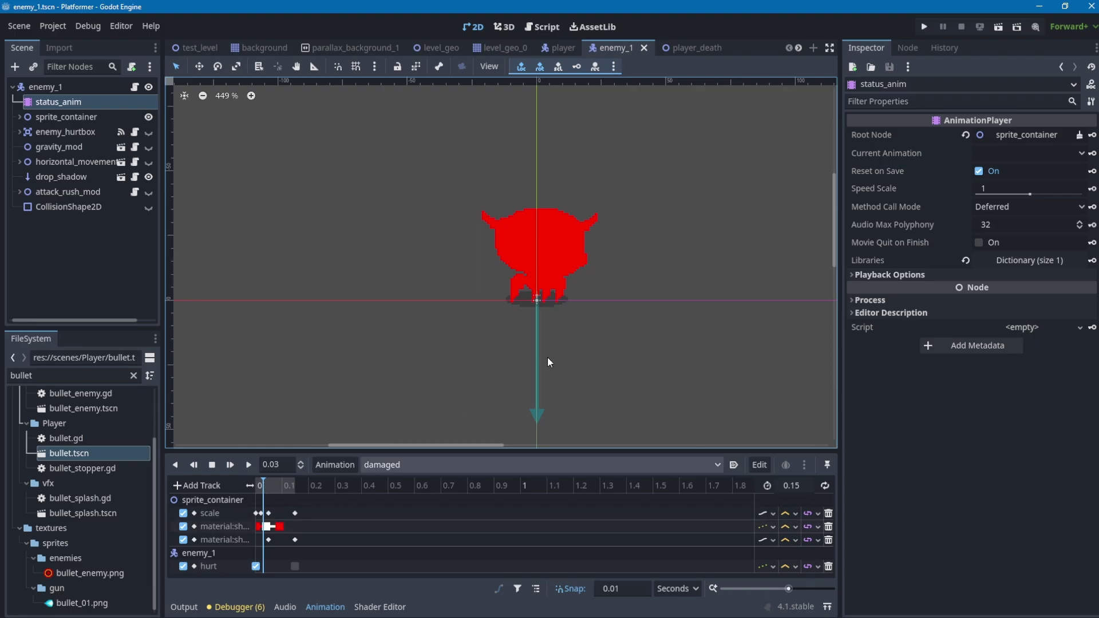
Step: Select sprite_container, move the playhead to 0.15 seconds, and try shifting the hue of its Modulate color
{"action": "left_click", "coordinate": [77, 117]}
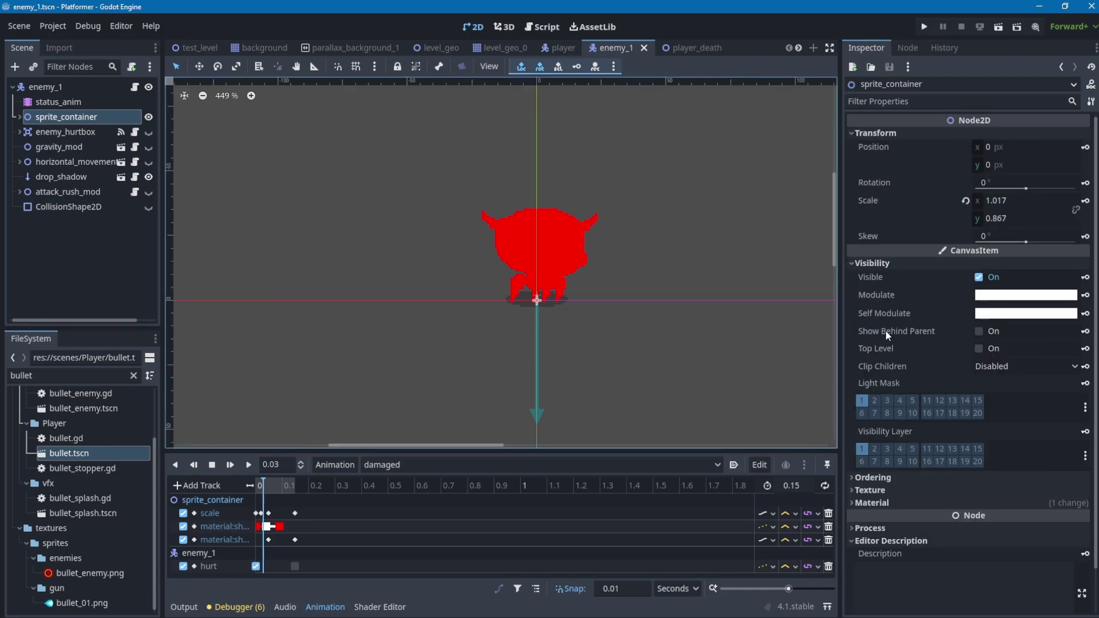
{"action": "left_click_drag", "start_coordinate": [269, 482], "coordinate": [295, 482]}
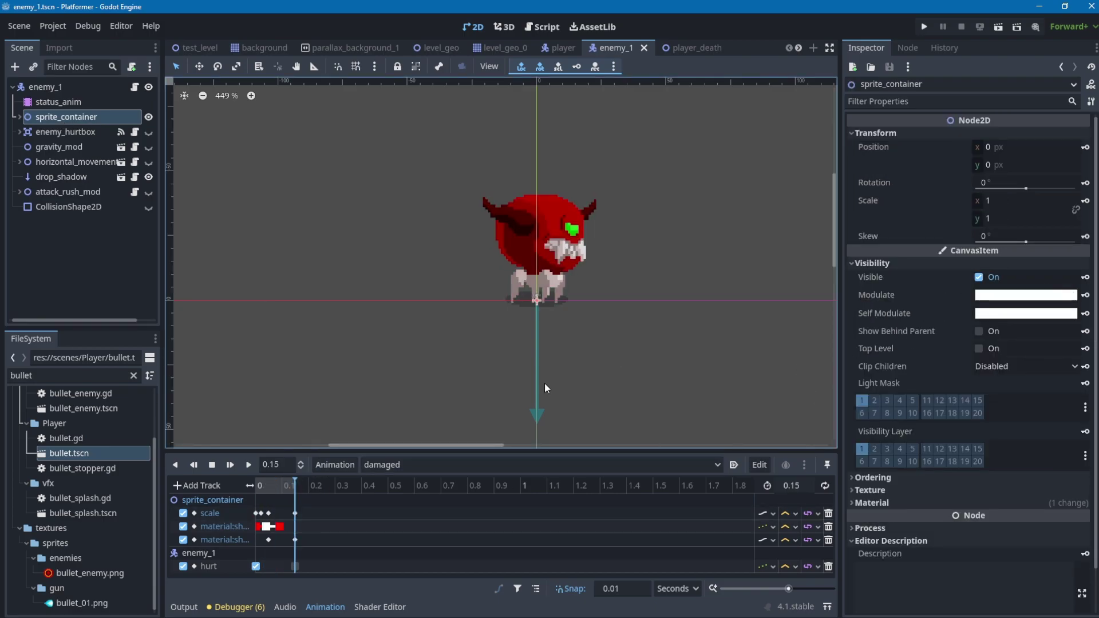
{"action": "left_click", "coordinate": [1013, 311]}
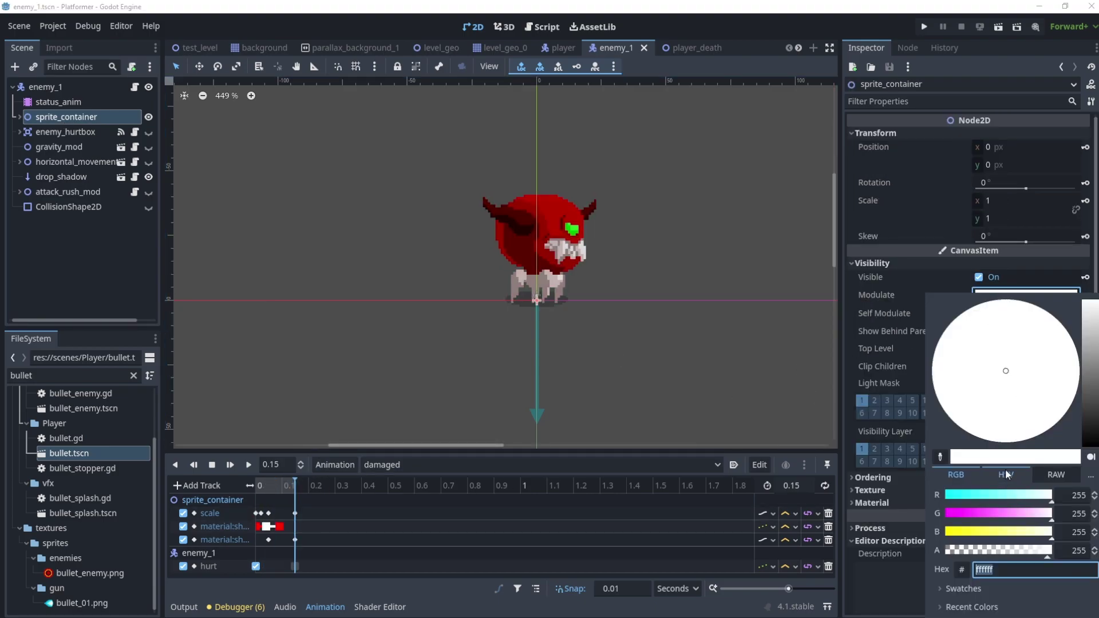
{"action": "left_click_drag", "start_coordinate": [999, 498], "coordinate": [840, 502]}
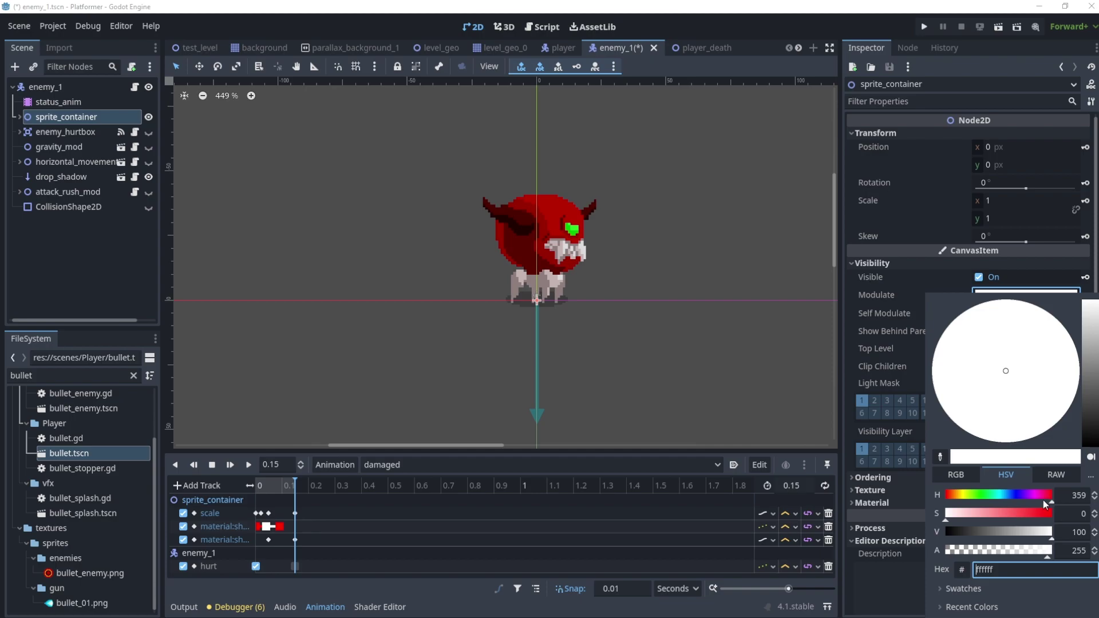
{"action": "left_click", "coordinate": [867, 294]}
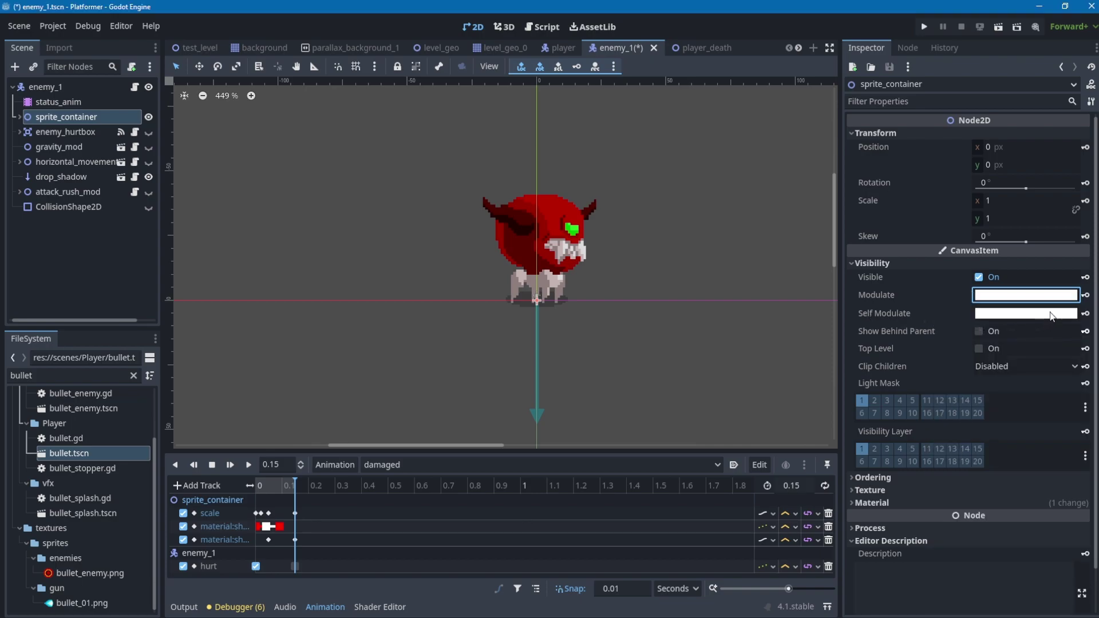
Step: Examine sprite_container's shader material parameters while scrubbing the damaged animation, ending at 0.05 seconds
{"action": "left_click", "coordinate": [891, 262]}
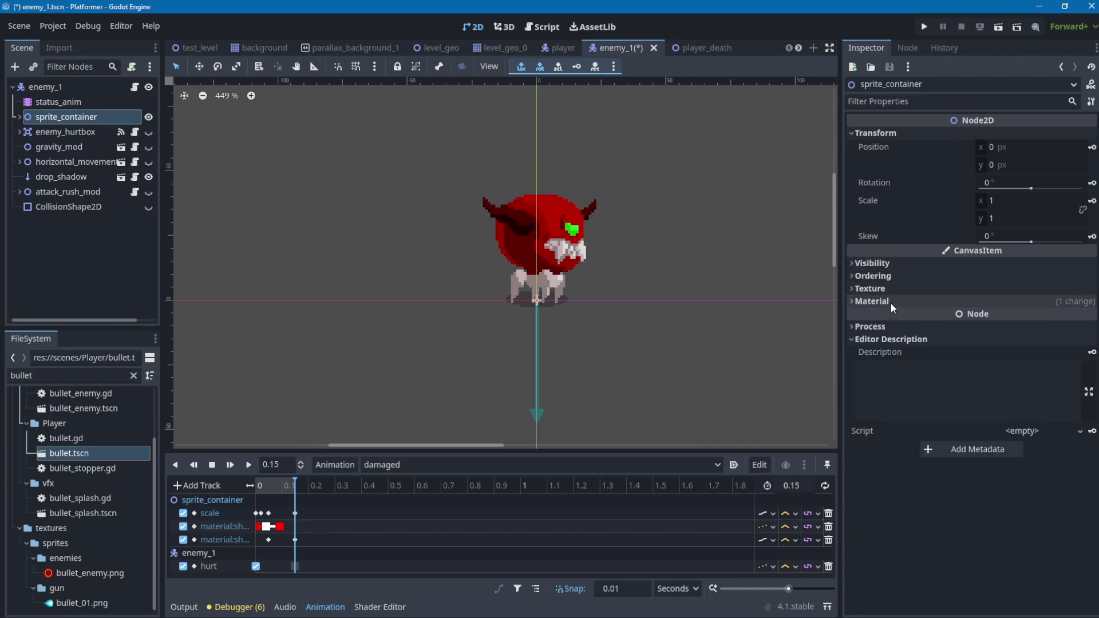
{"action": "left_click", "coordinate": [891, 301]}
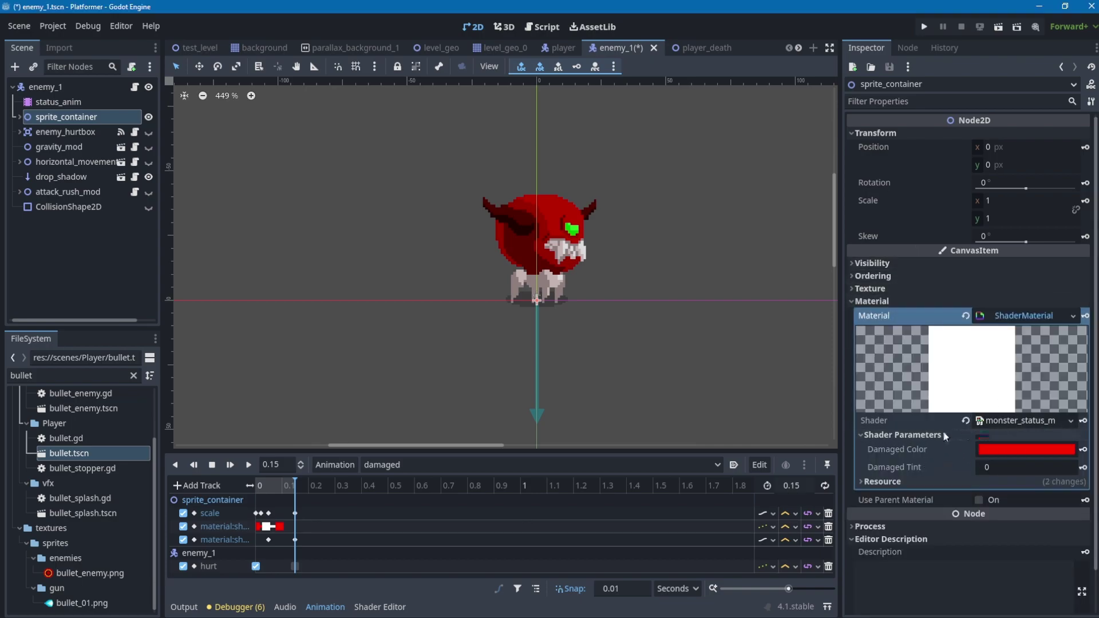
{"action": "left_click_drag", "start_coordinate": [294, 486], "coordinate": [255, 485]}
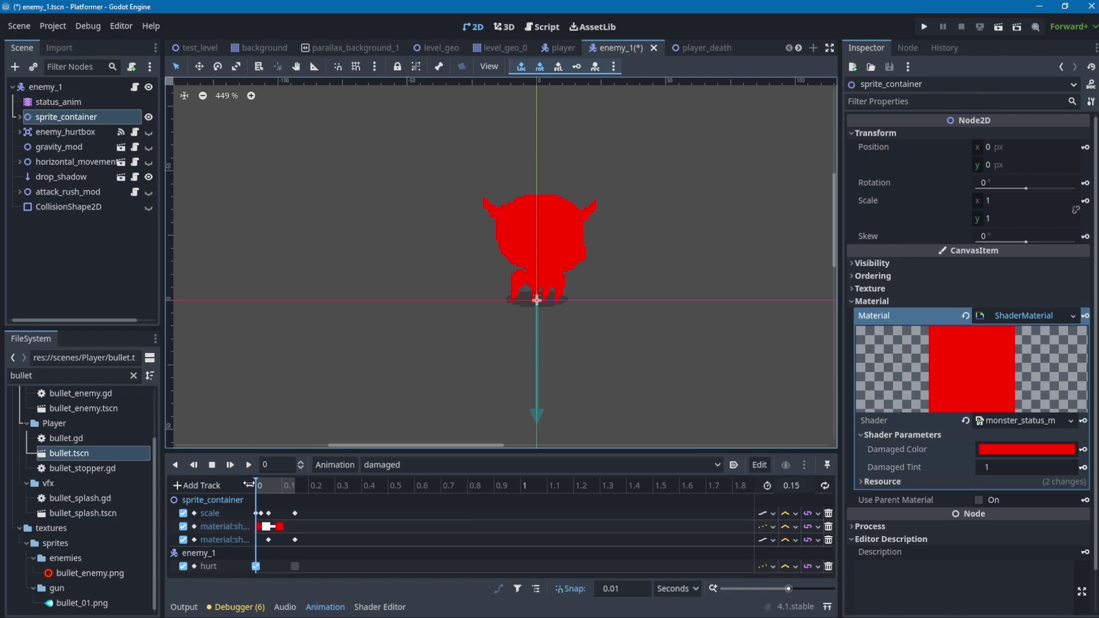
{"action": "left_click_drag", "start_coordinate": [268, 484], "coordinate": [232, 485]}
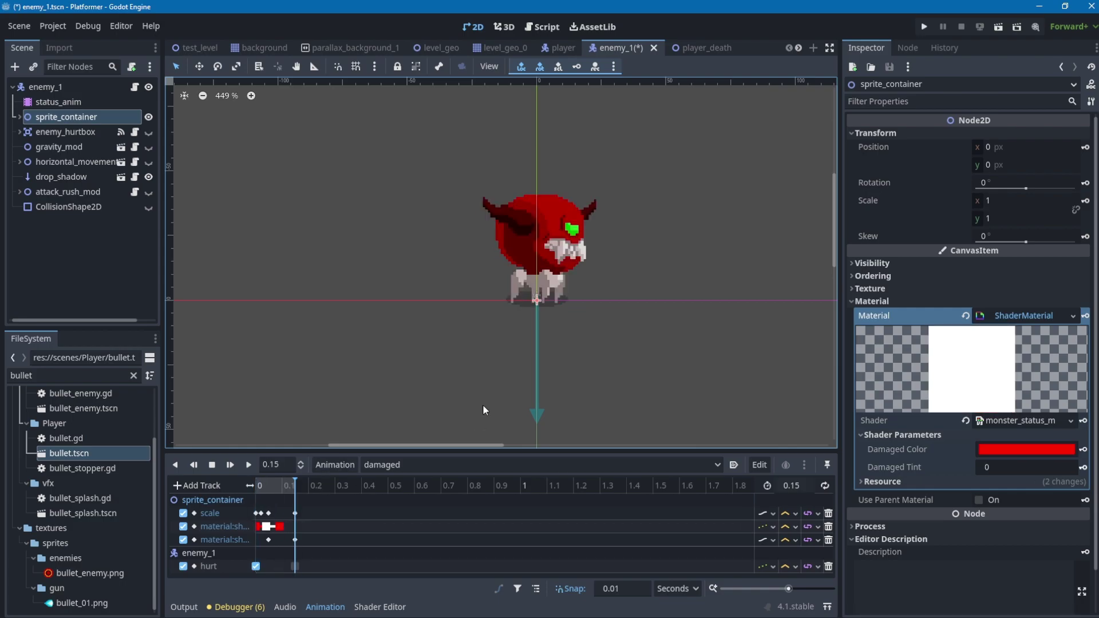
{"action": "mouse_move", "coordinate": [262, 486]}
{"action": "left_mouse_down"}
{"action": "mouse_move", "coordinate": [224, 483]}
{"action": "mouse_move", "coordinate": [270, 486]}
{"action": "left_mouse_up"}
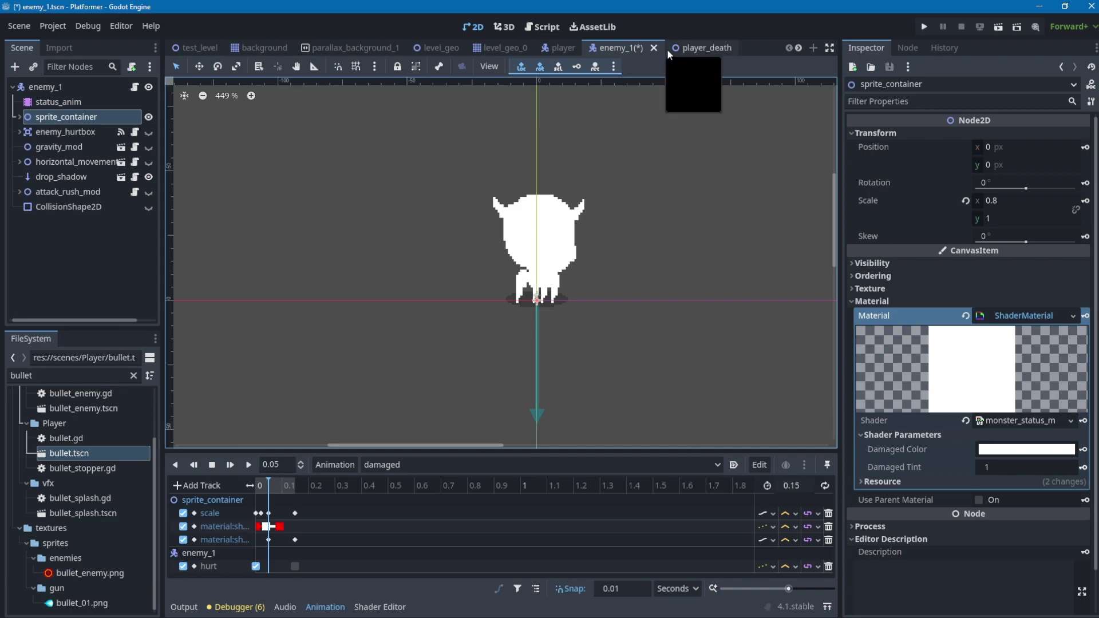
Step: Filter the project files by "explo" and open the vfx_explosion.tscn scene
{"action": "left_click", "coordinate": [544, 48]}
{"action": "left_click", "coordinate": [630, 48]}
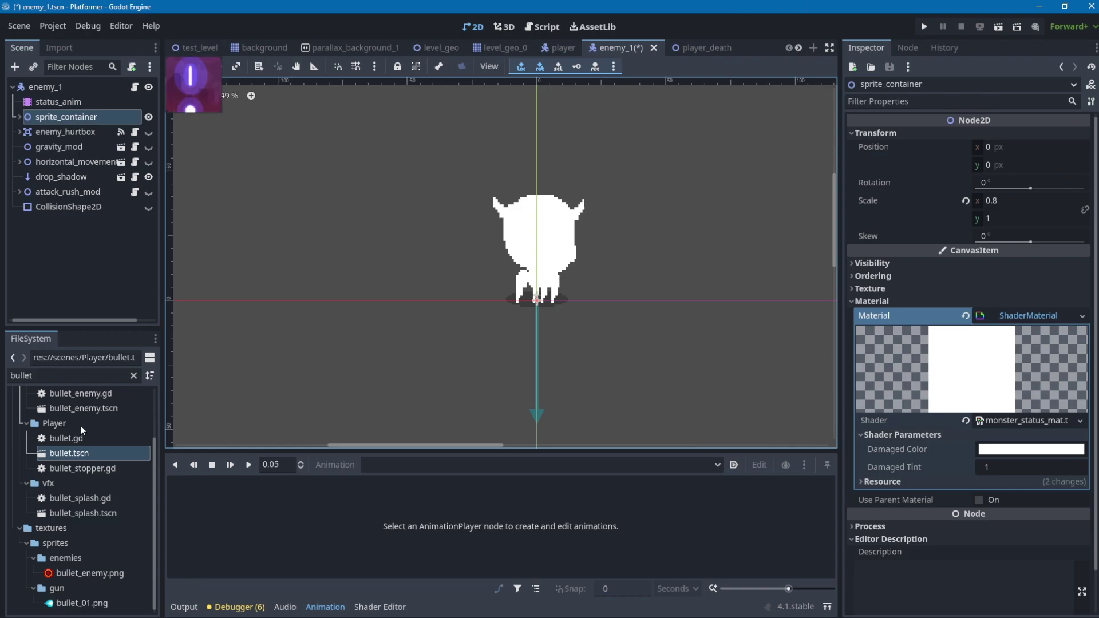
{"action": "scroll", "coordinate": [58, 486], "scroll_direction": "up", "scroll_amount": 3}
{"action": "scroll", "coordinate": [57, 476], "scroll_direction": "down", "scroll_amount": 3}
{"action": "scroll", "coordinate": [70, 481], "scroll_direction": "up", "scroll_amount": 3}
{"action": "left_click_drag", "start_coordinate": [48, 376], "coordinate": [11, 375]}
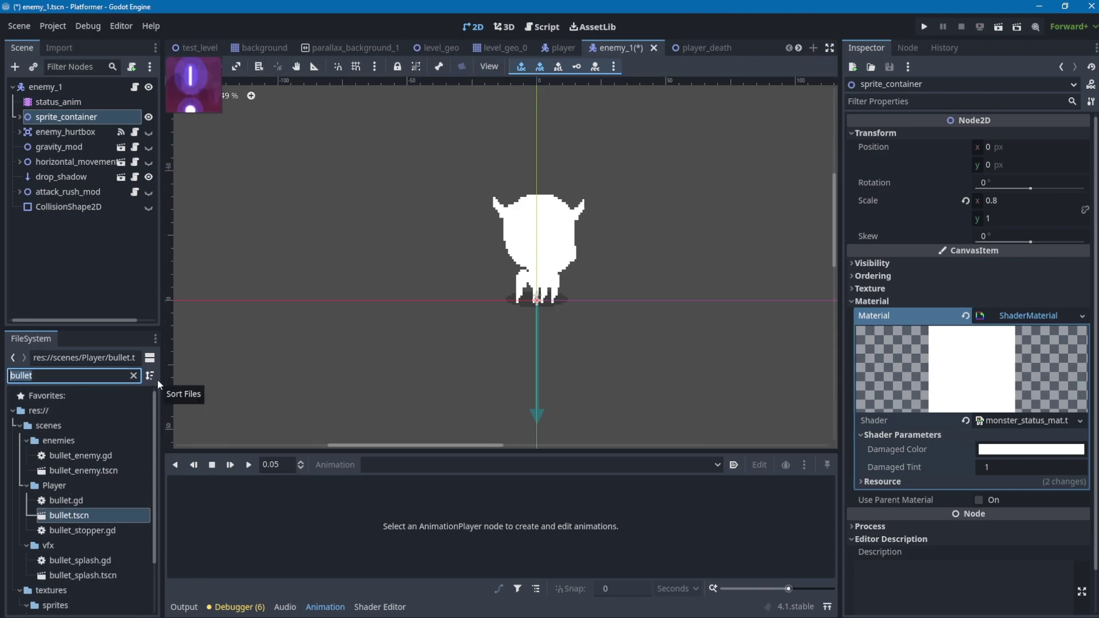
{"action": "type", "text": "explo"}
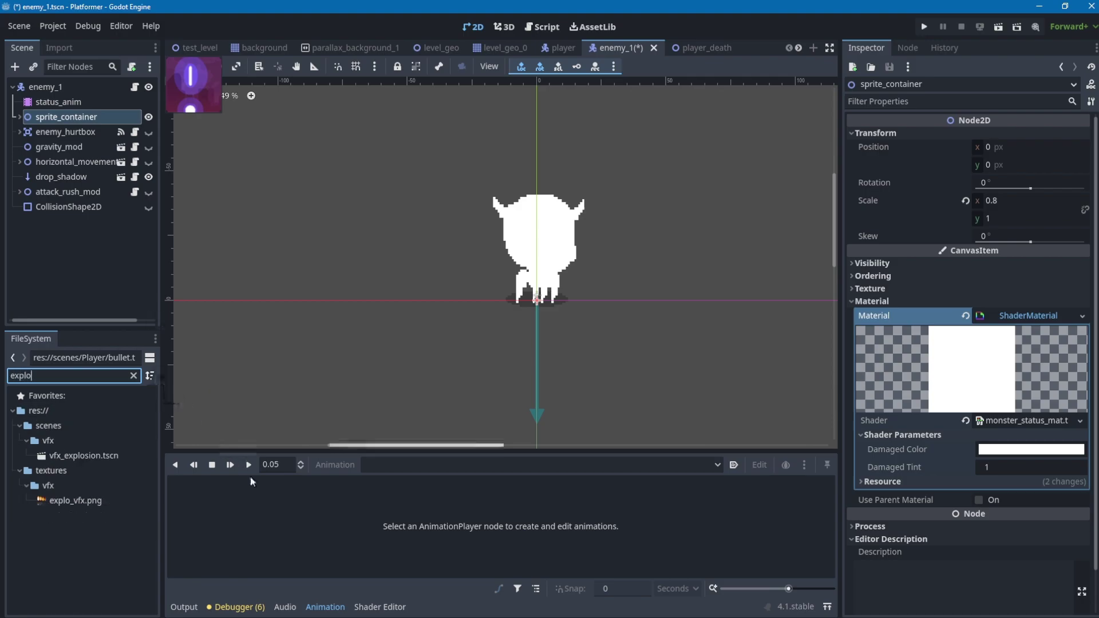
{"action": "double_click", "coordinate": [92, 456]}
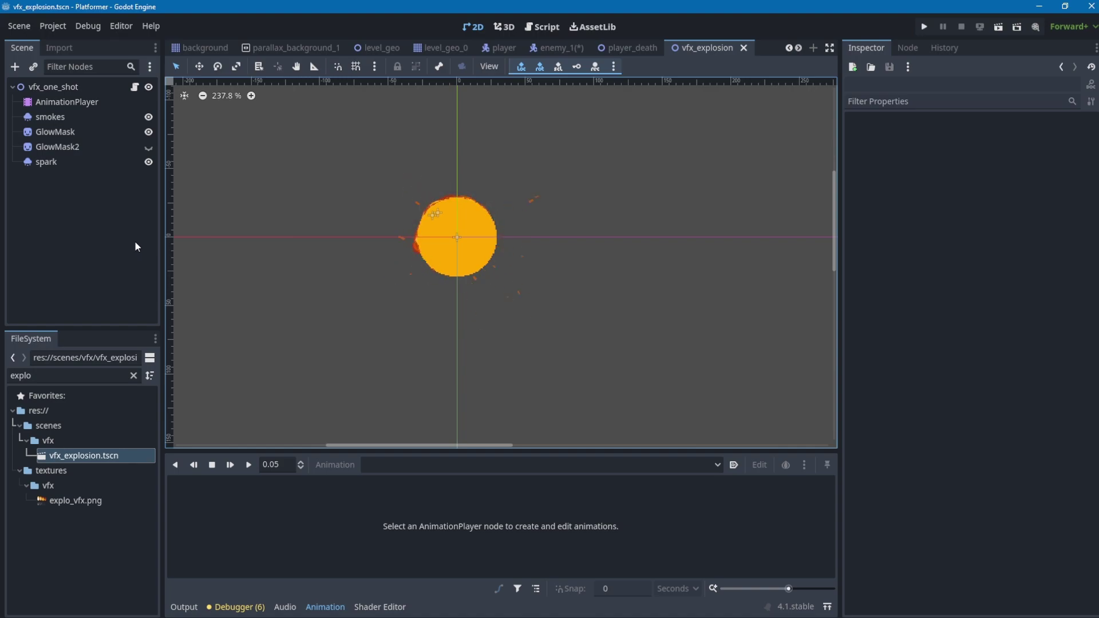
Step: Hide the GlowMask node in the explosion scene so the smoke particles show alone
{"action": "left_click", "coordinate": [109, 133]}
{"action": "left_click", "coordinate": [75, 116]}
{"action": "left_click", "coordinate": [147, 174]}
{"action": "left_click", "coordinate": [149, 131]}
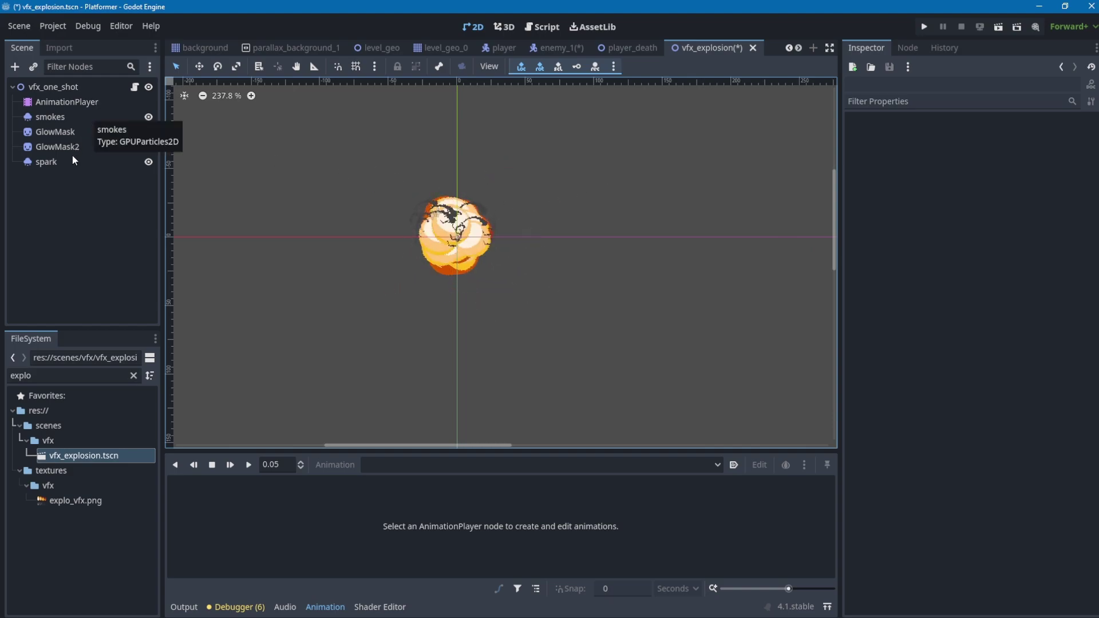
Step: Examine the smokes node's particle settings and enlarge its sprite-sheet texture preview
{"action": "left_click", "coordinate": [60, 116]}
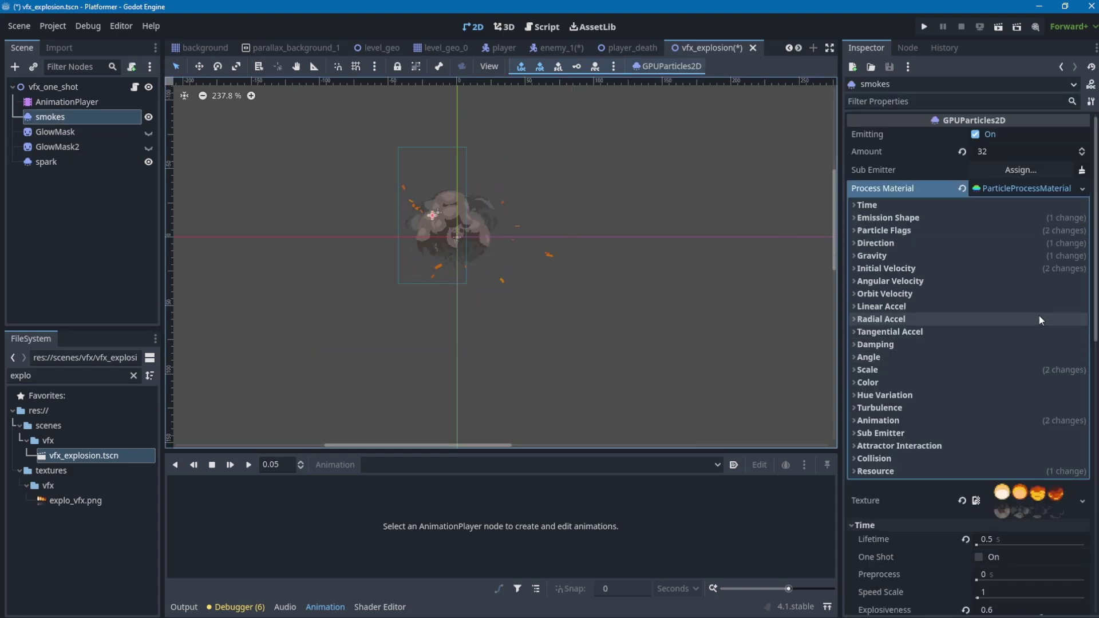
{"action": "scroll", "coordinate": [997, 437], "scroll_direction": "down", "scroll_amount": 3}
{"action": "left_click", "coordinate": [1018, 380]}
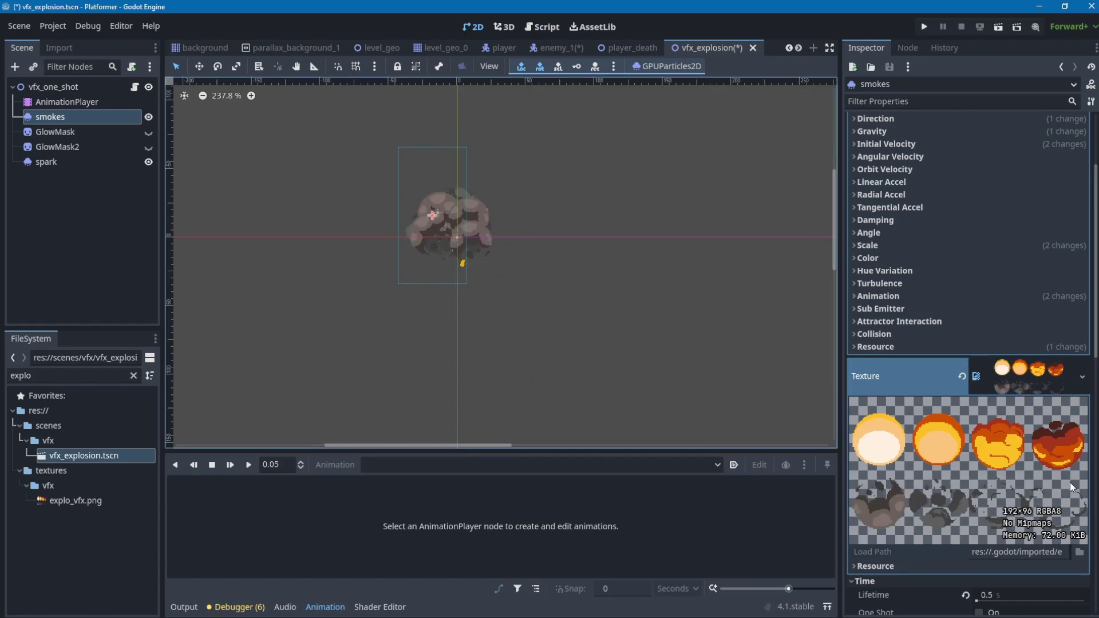
{"action": "scroll", "coordinate": [1033, 489], "scroll_direction": "up", "scroll_amount": 3}
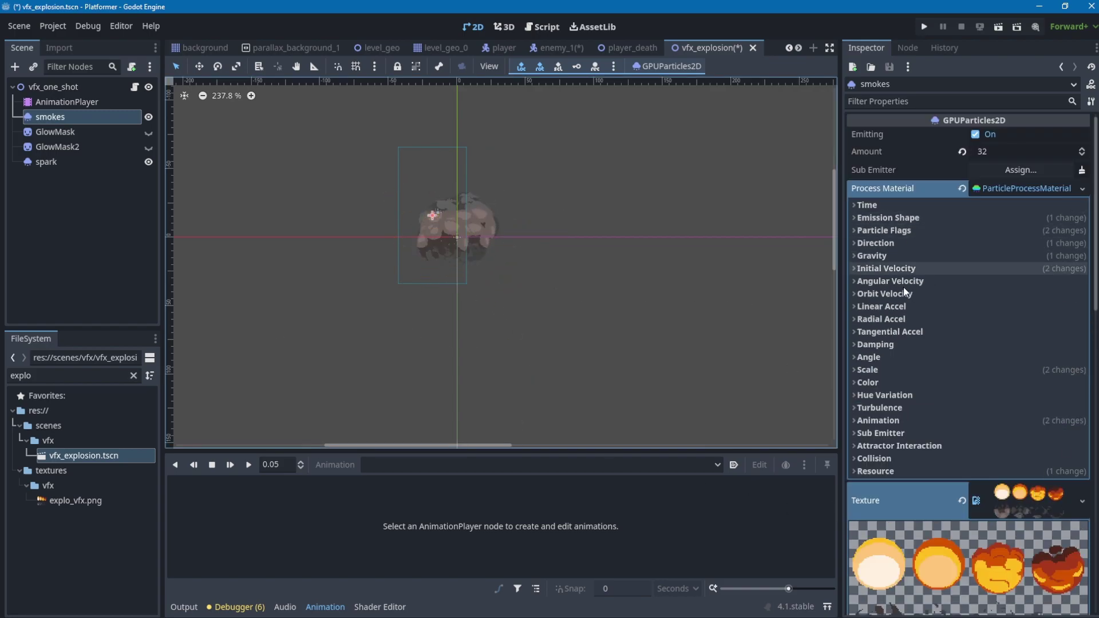
Step: Examine the Particle Flags and remaining Process Material sections of the smokes node
{"action": "left_click", "coordinate": [894, 246]}
{"action": "left_click", "coordinate": [887, 243]}
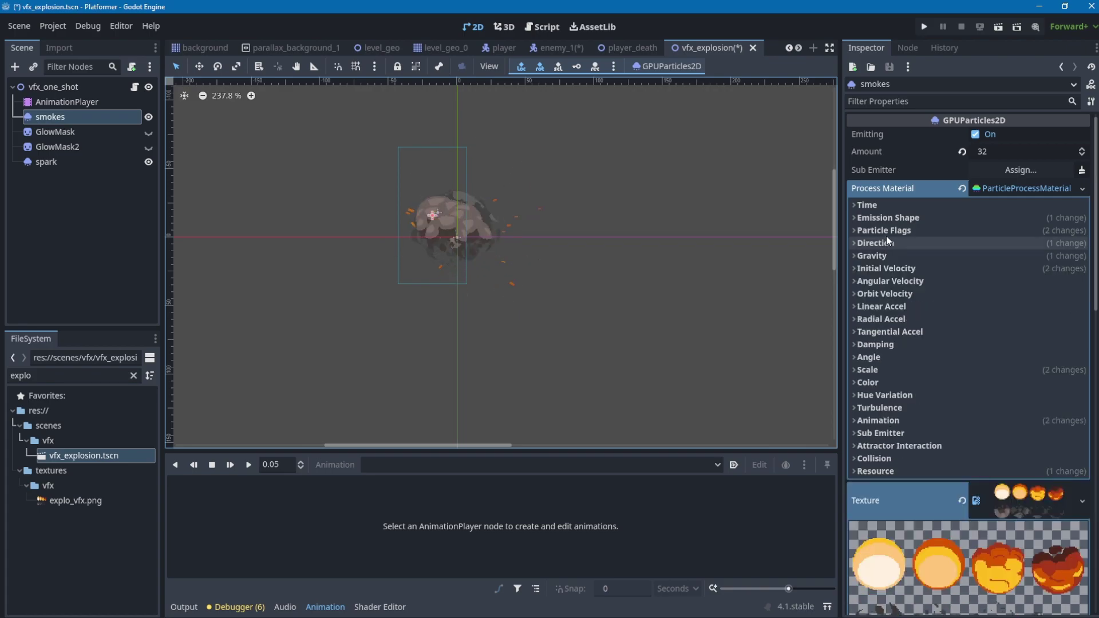
{"action": "left_click", "coordinate": [886, 231]}
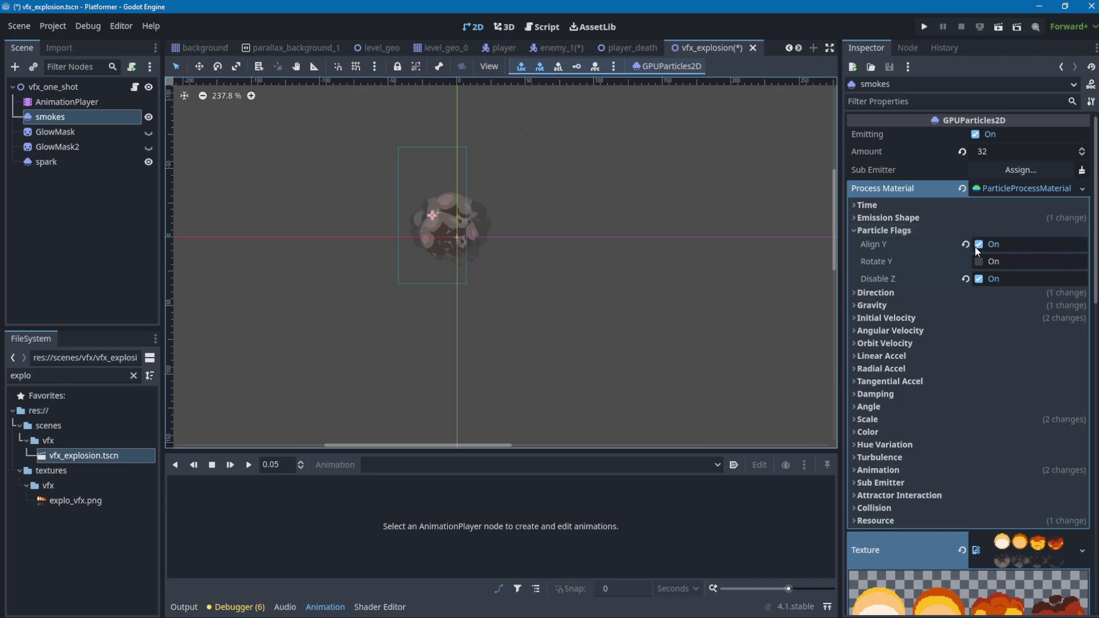
{"action": "left_click", "coordinate": [891, 234]}
{"action": "scroll", "coordinate": [891, 233], "scroll_direction": "down", "scroll_amount": 3}
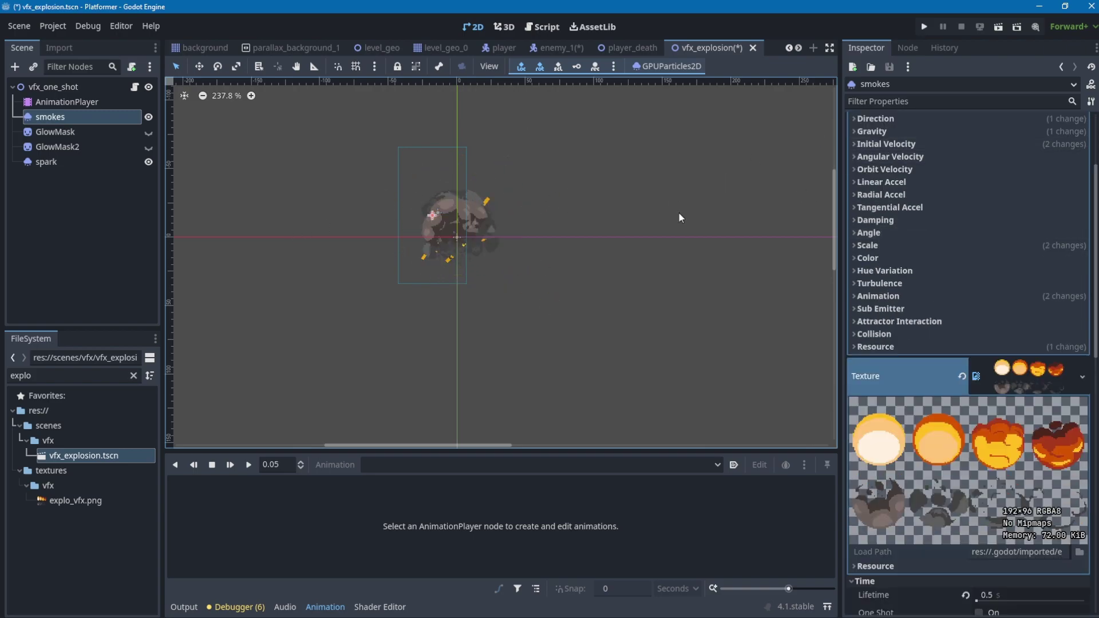
Step: Toggle the spark node off and on, and examine its lifetime randomness and Time settings
{"action": "left_click", "coordinate": [148, 164]}
{"action": "left_click", "coordinate": [147, 164]}
{"action": "left_click", "coordinate": [86, 165]}
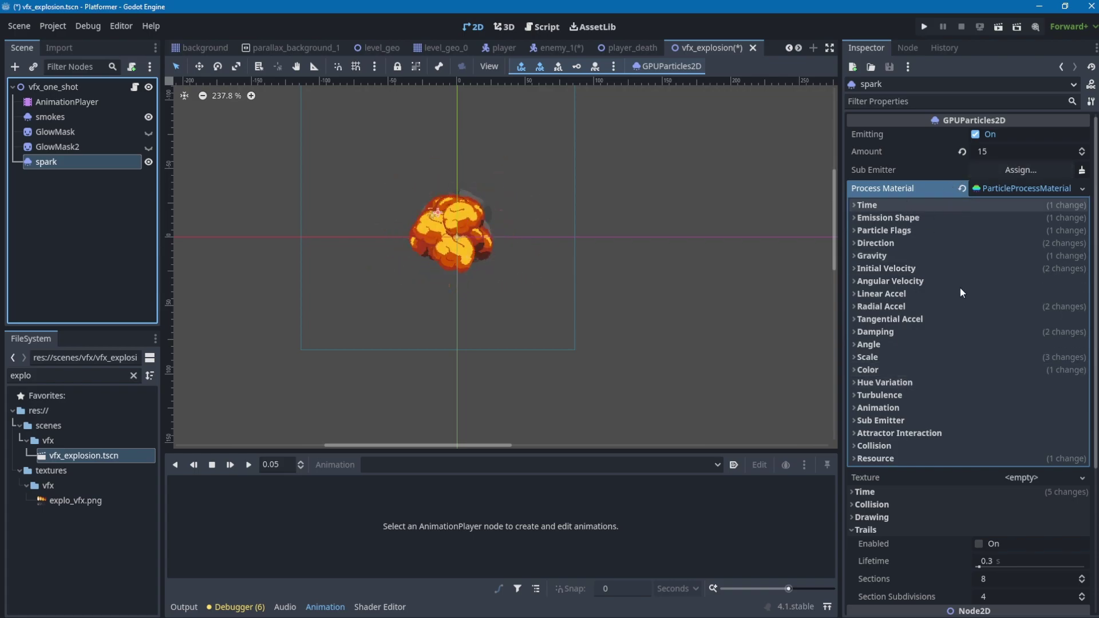
{"action": "left_click", "coordinate": [891, 204]}
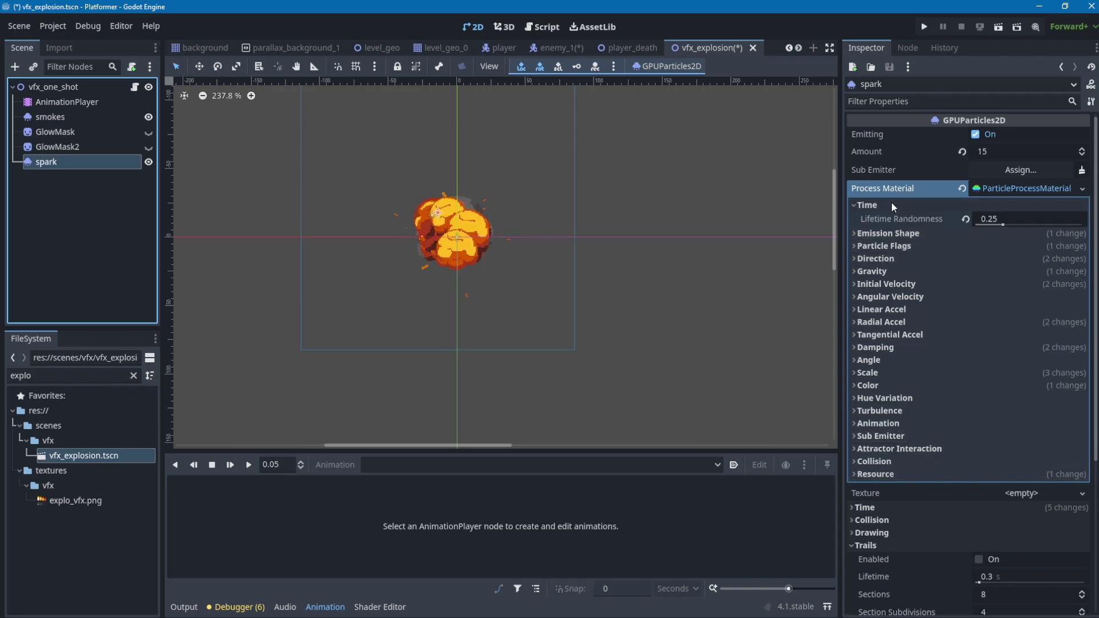
{"action": "left_click", "coordinate": [939, 205]}
{"action": "scroll", "coordinate": [1013, 231], "scroll_direction": "down", "scroll_amount": 4}
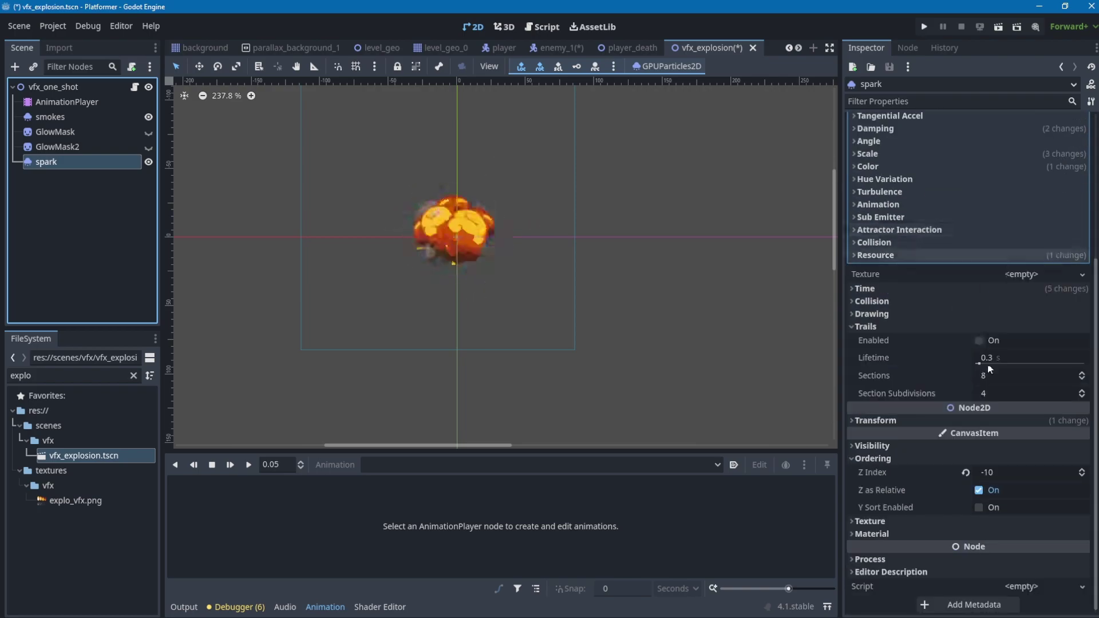
{"action": "left_click", "coordinate": [882, 288]}
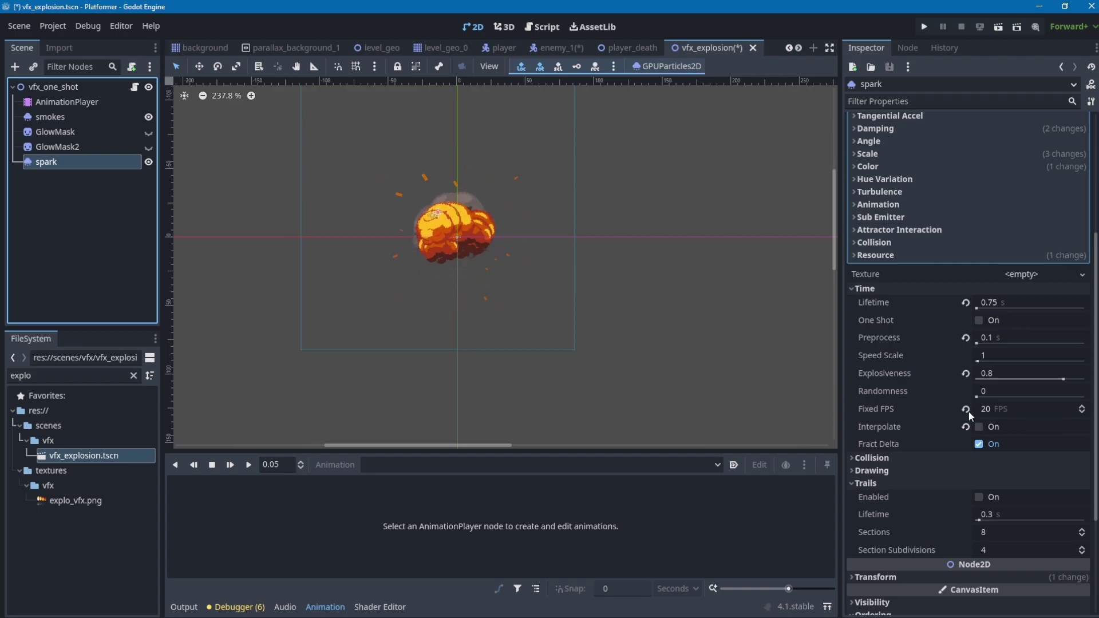
Step: Try a Fixed FPS of 60 on the spark particles and set it back to 20
{"action": "left_click", "coordinate": [999, 410]}
{"action": "key", "text": "Return"}
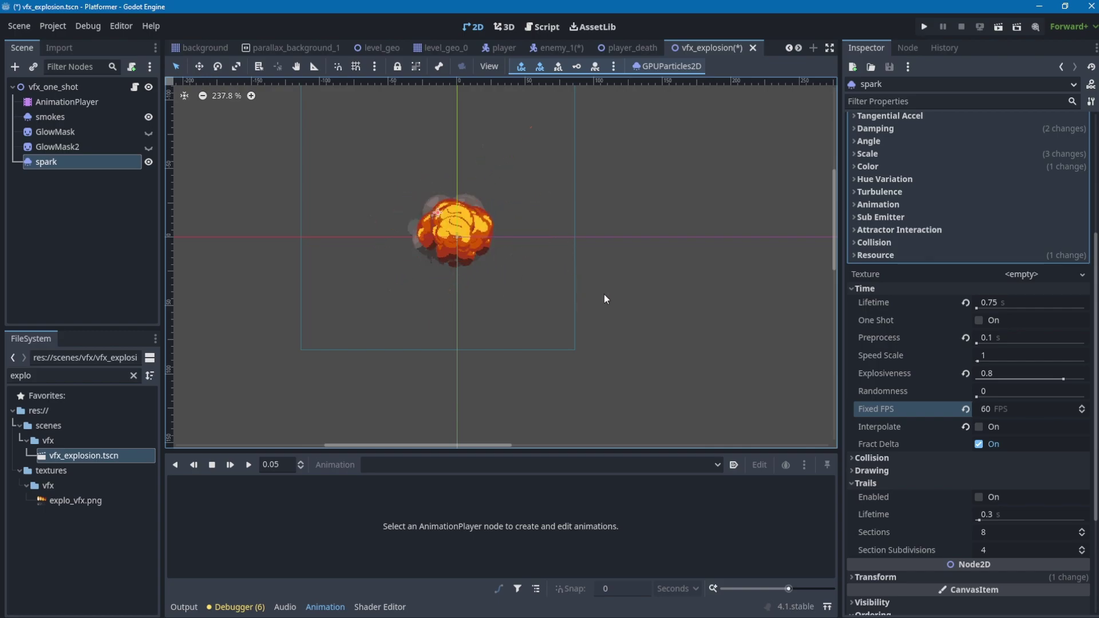
{"action": "left_click", "coordinate": [1003, 410]}
{"action": "type", "text": "20"}
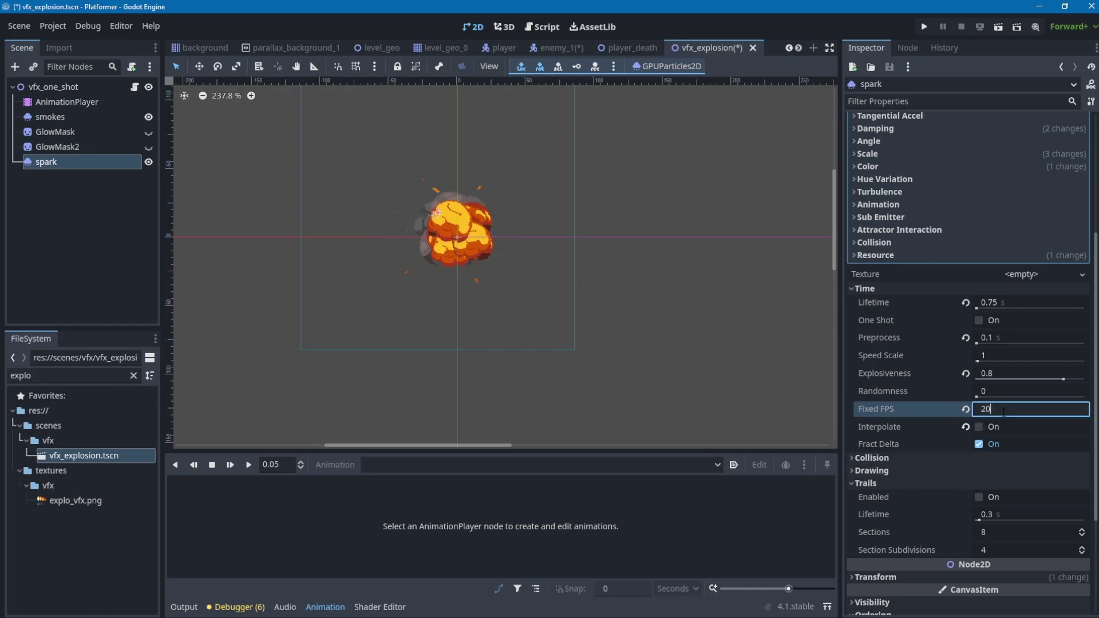
{"action": "key", "text": "Return"}
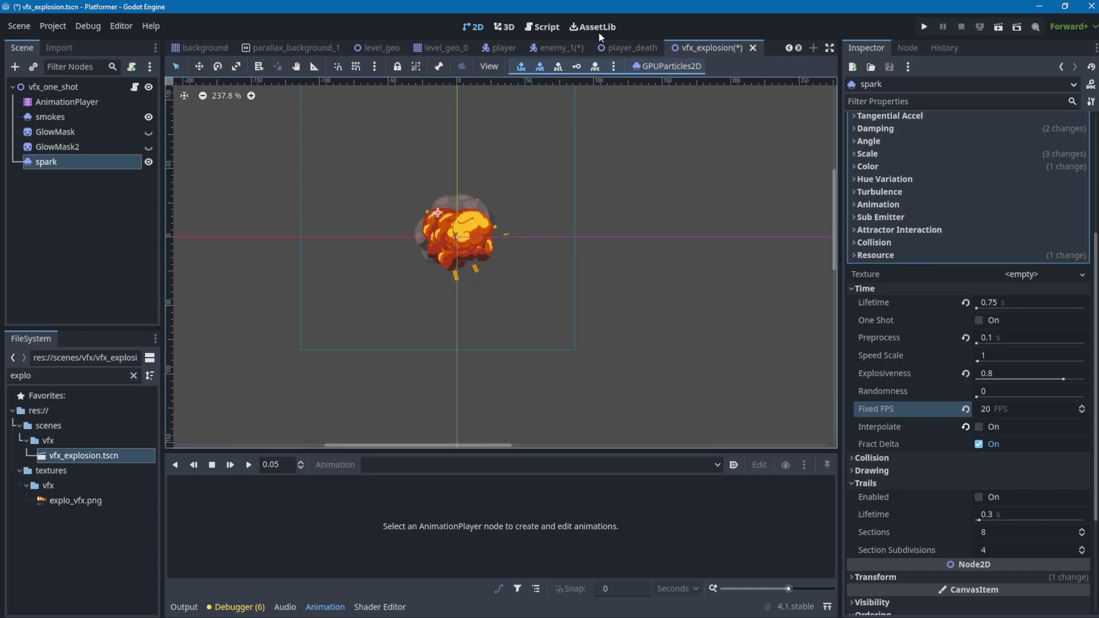
Step: Preview GlowMask over the explosion and play the AnimationPlayer's explode animation
{"action": "left_click", "coordinate": [149, 133]}
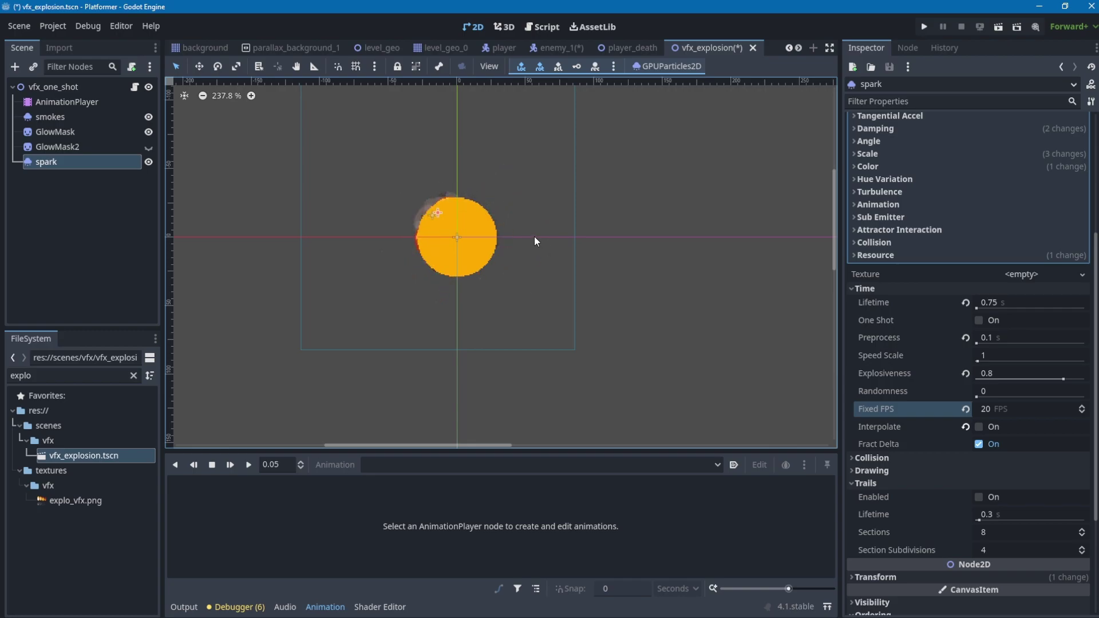
{"action": "left_click", "coordinate": [149, 133]}
{"action": "left_click", "coordinate": [80, 102]}
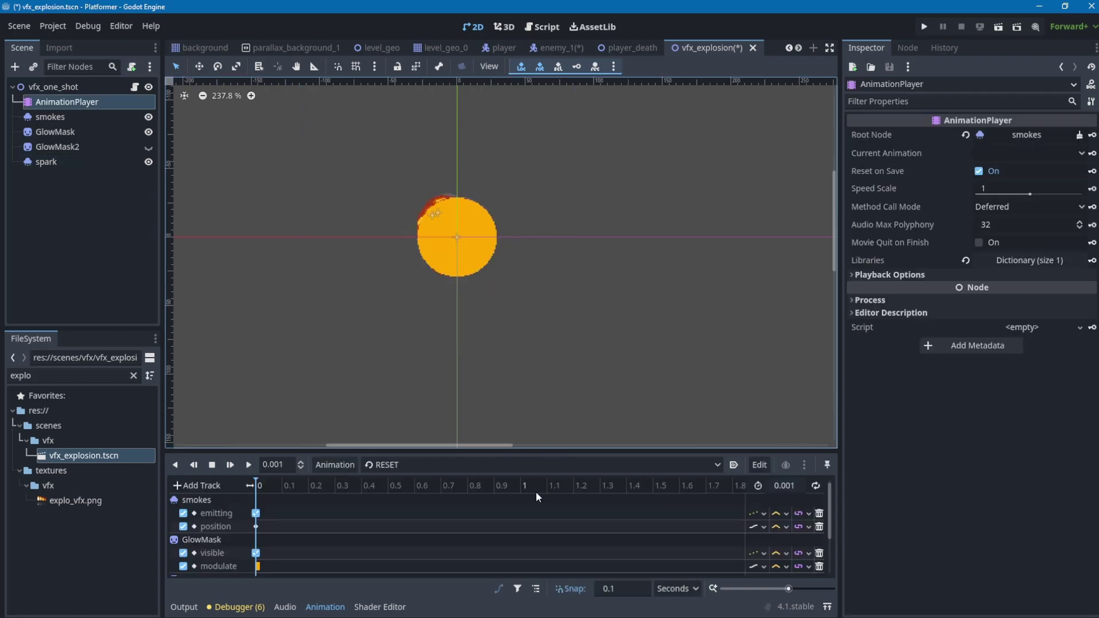
{"action": "left_click", "coordinate": [503, 465]}
{"action": "left_click", "coordinate": [441, 496]}
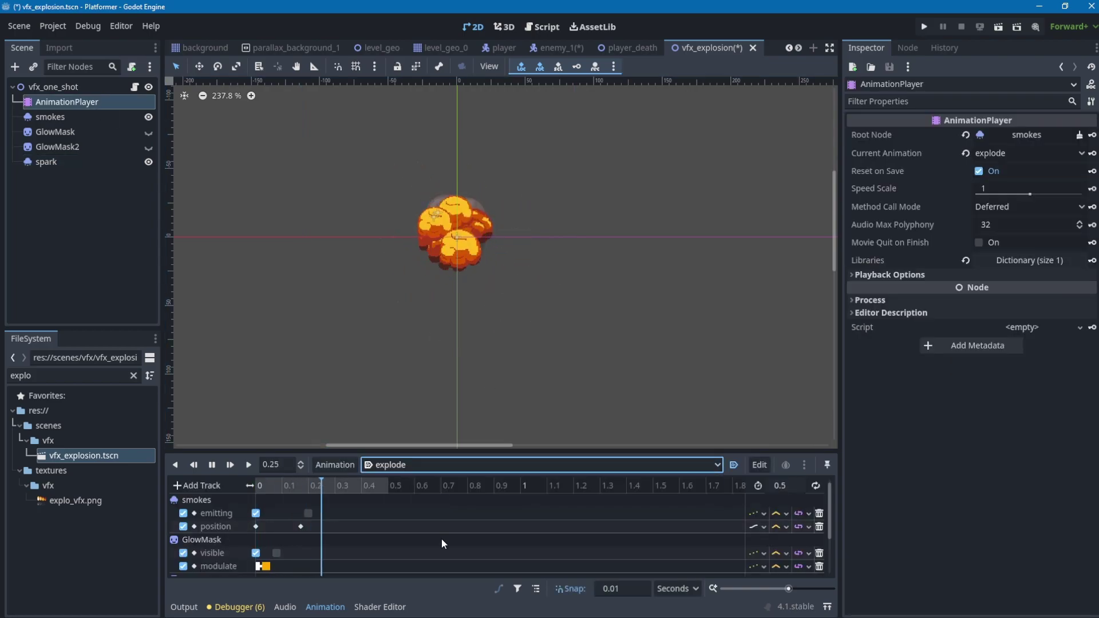
{"action": "key", "text": "shift+d"}
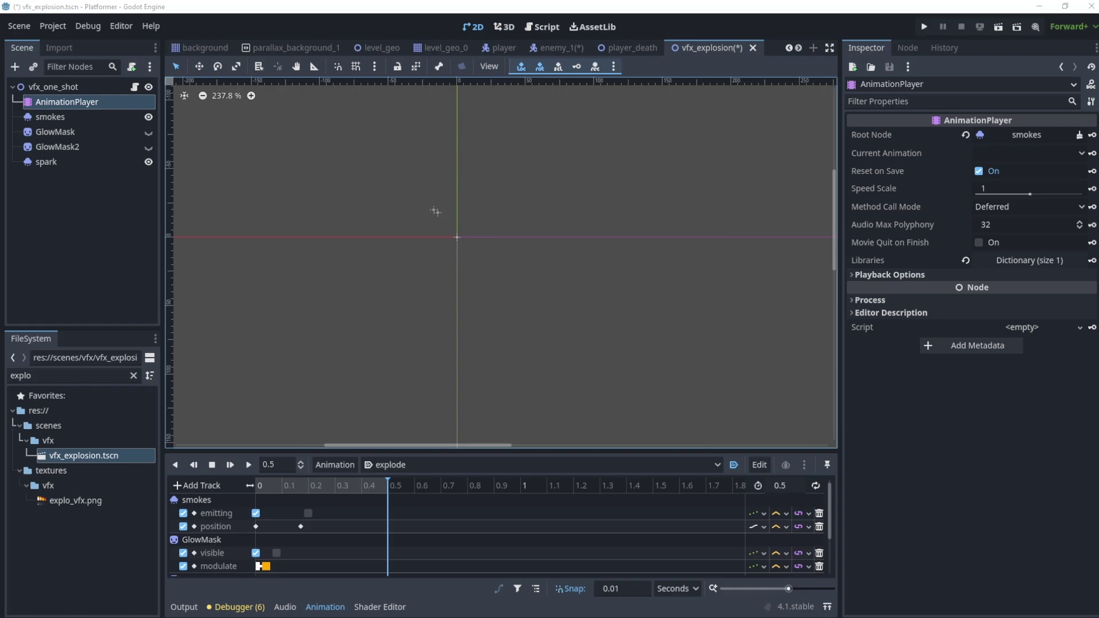
Step: Close the background scene and run the project
{"action": "left_click", "coordinate": [216, 49]}
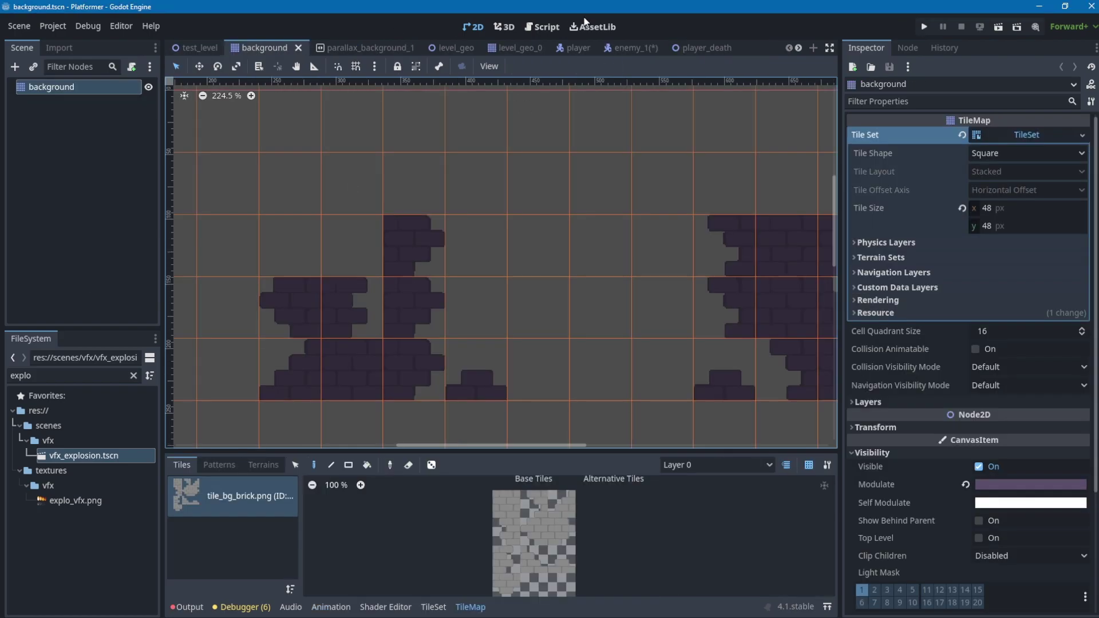
{"action": "left_click", "coordinate": [298, 47]}
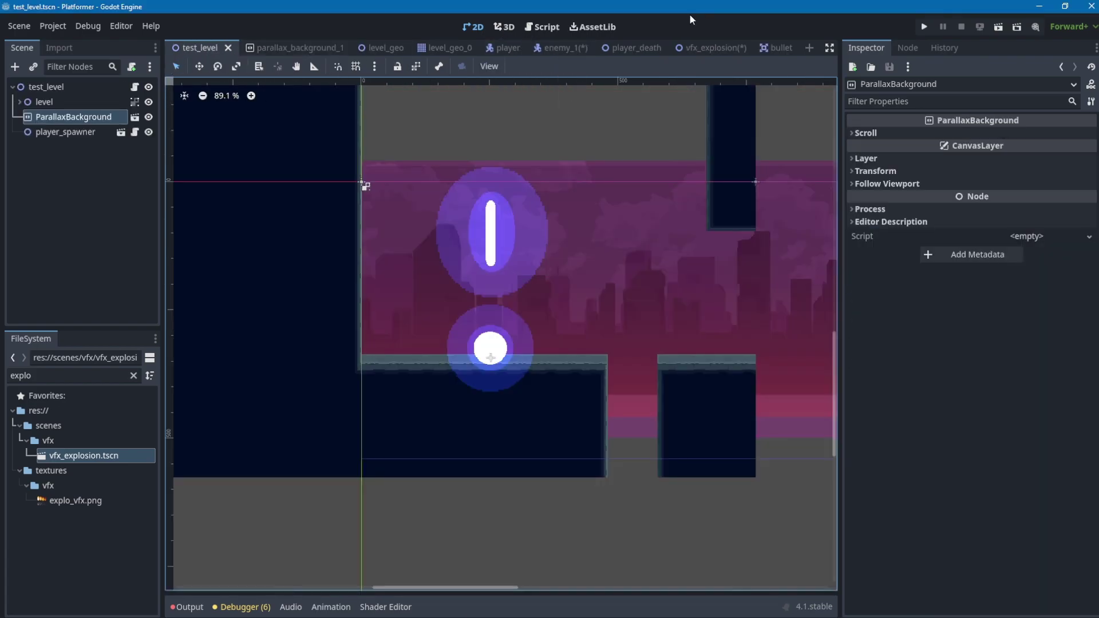
{"action": "key", "text": "F5"}
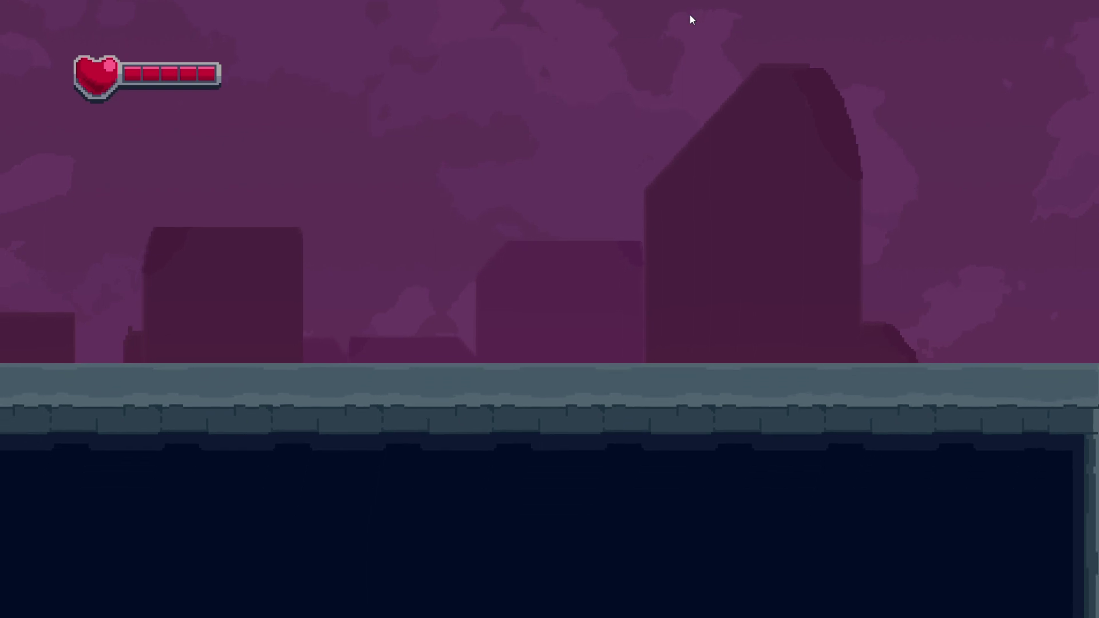
Step: Playtest the character's movement toward the gap facing the red horned enemy
{"action": "key", "text": "d"}
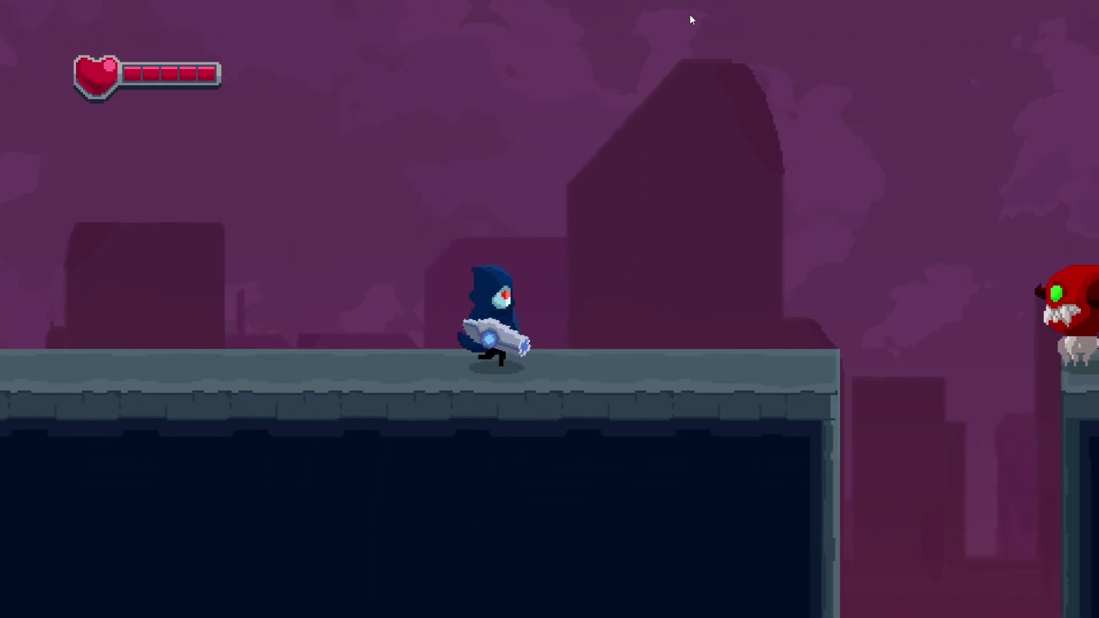
{"action": "key", "text": "d"}
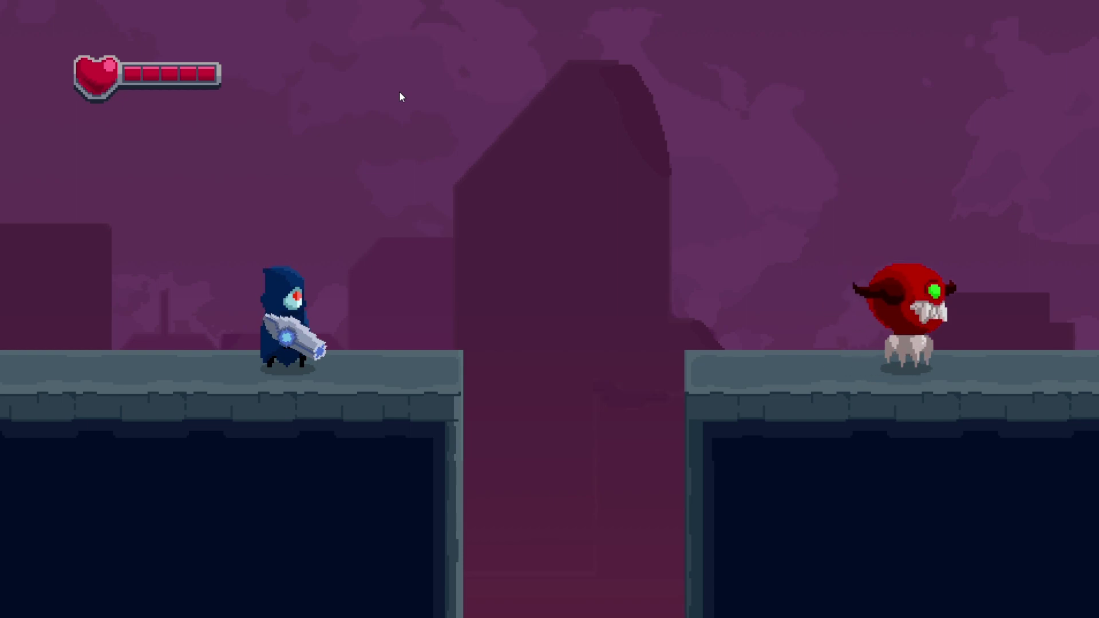
{"action": "key", "text": "a"}
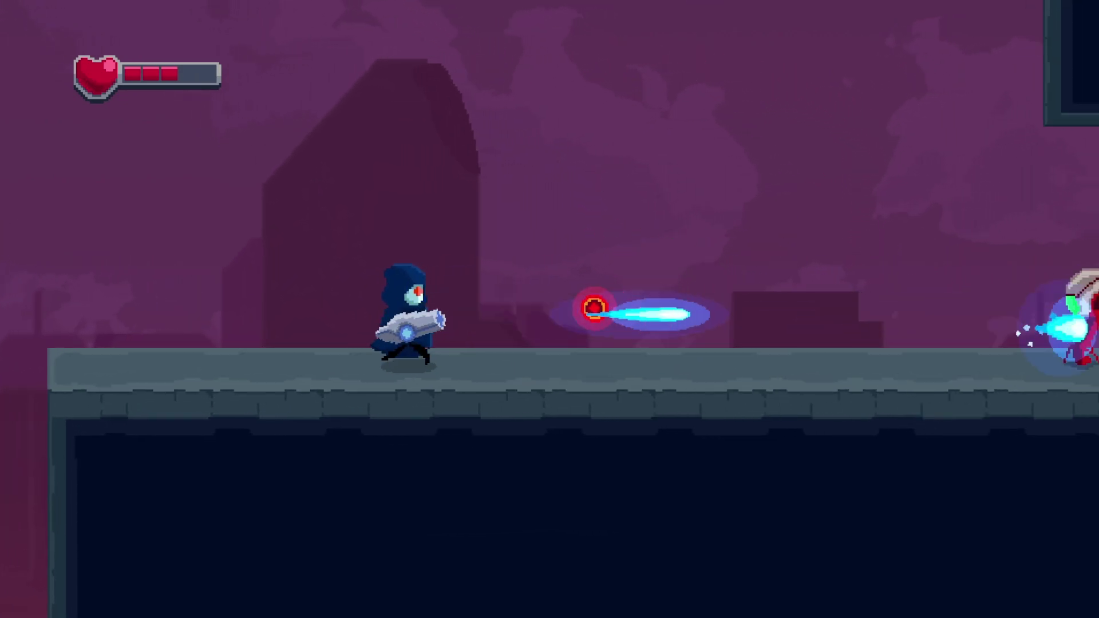
Step: Playtest combat near the bridge, moving back and forth and double-jumping around the flying enemy
{"action": "key", "text": "Right"}
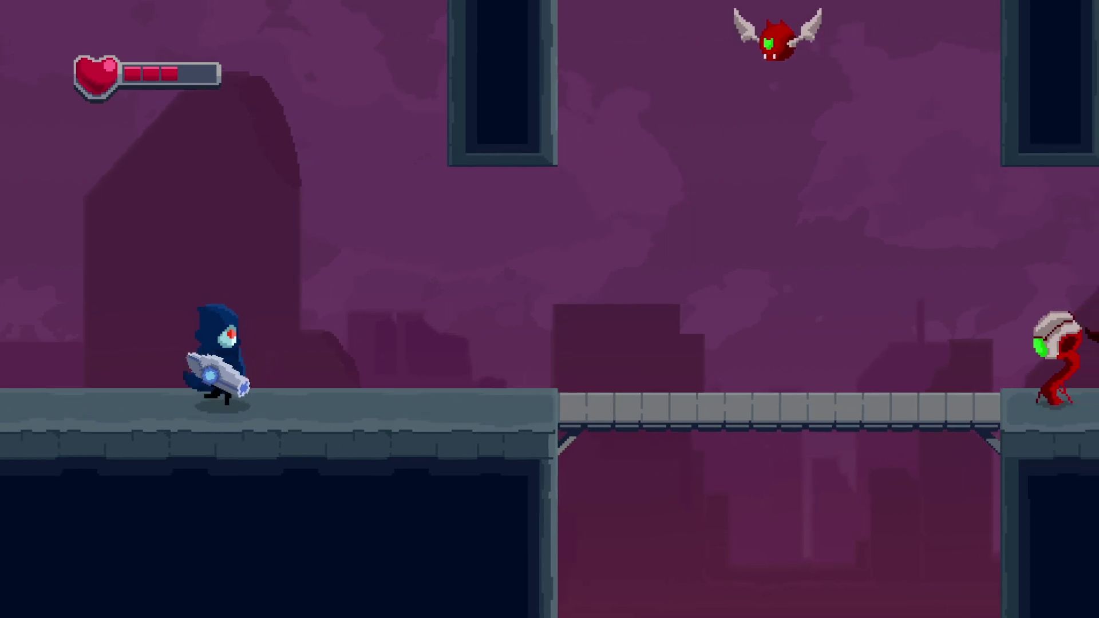
{"action": "key", "text": "Left"}
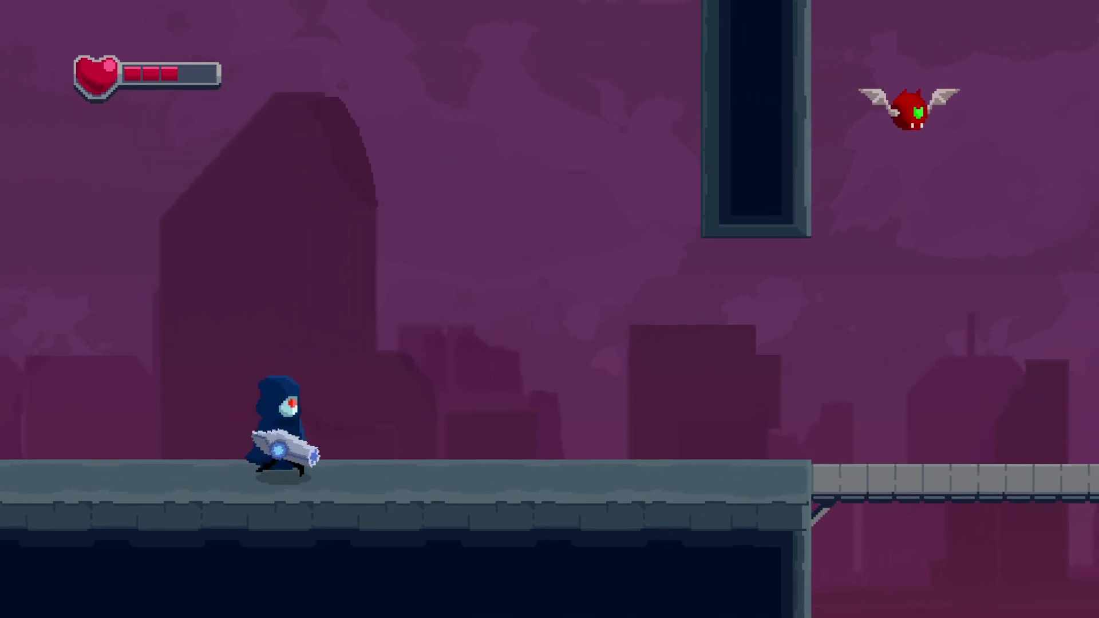
{"action": "key", "text": "Right"}
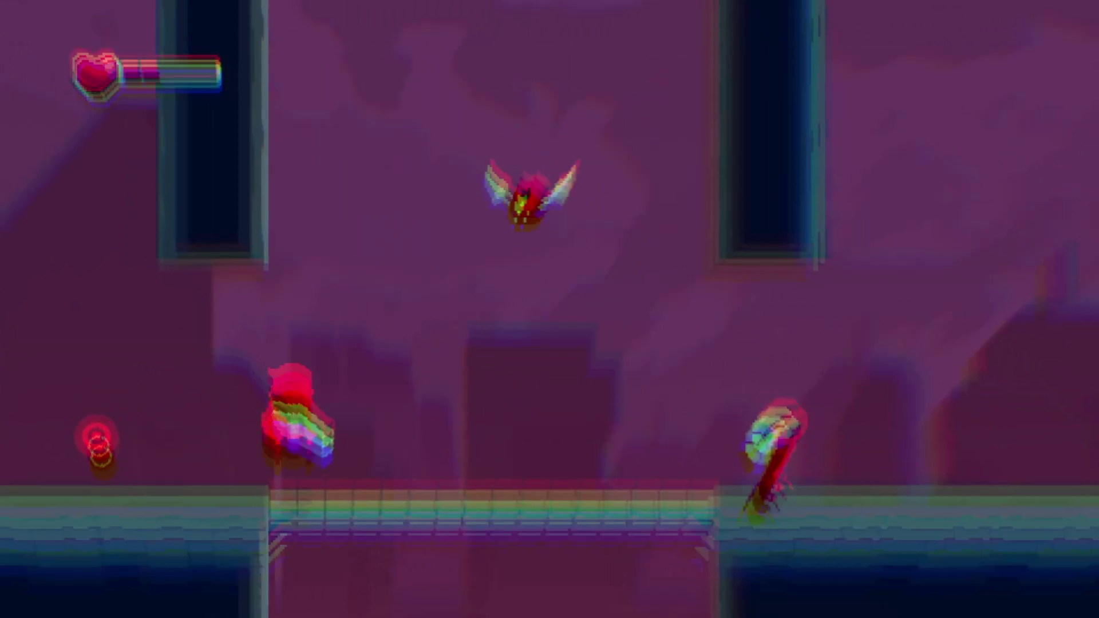
{"action": "key", "text": "Left"}
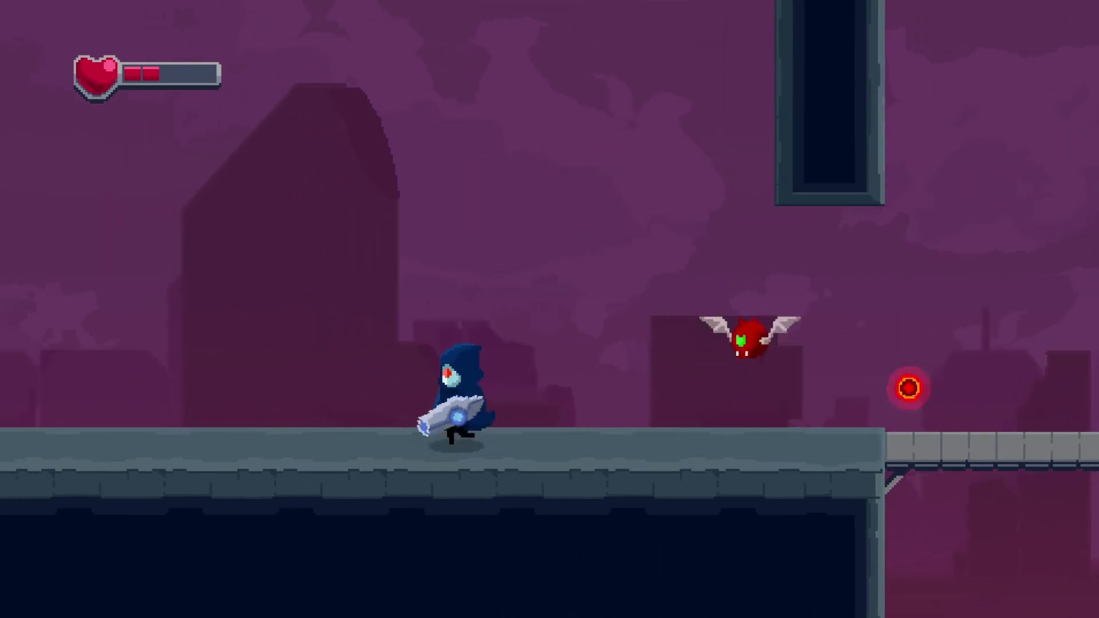
{"action": "key", "text": "Right"}
{"action": "key", "text": "space"}
{"action": "key", "text": "space"}
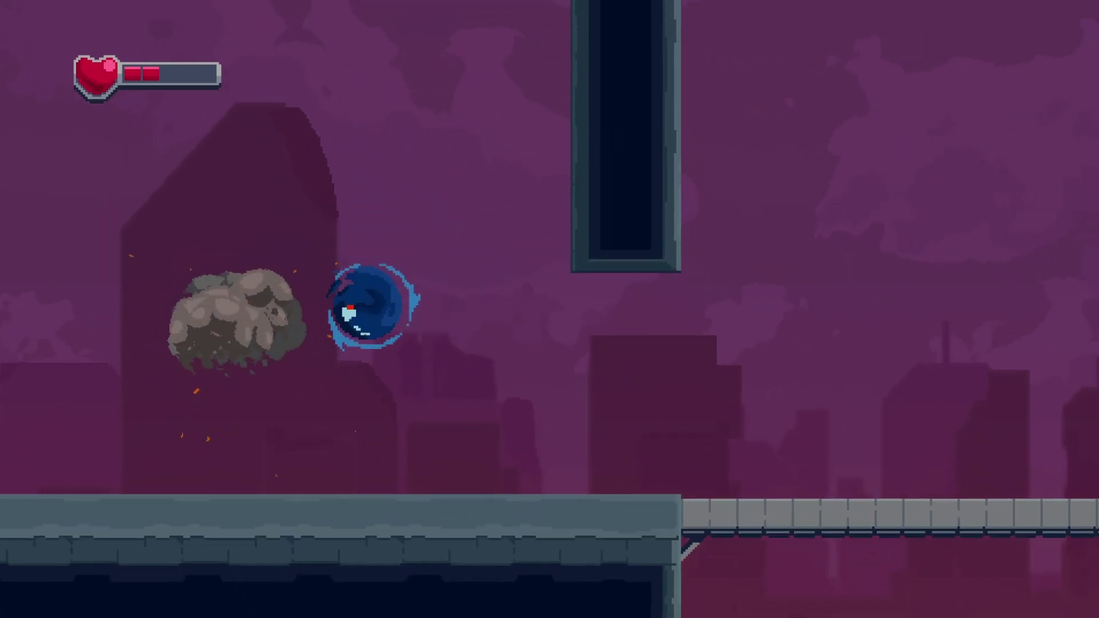
{"action": "key", "text": "Right"}
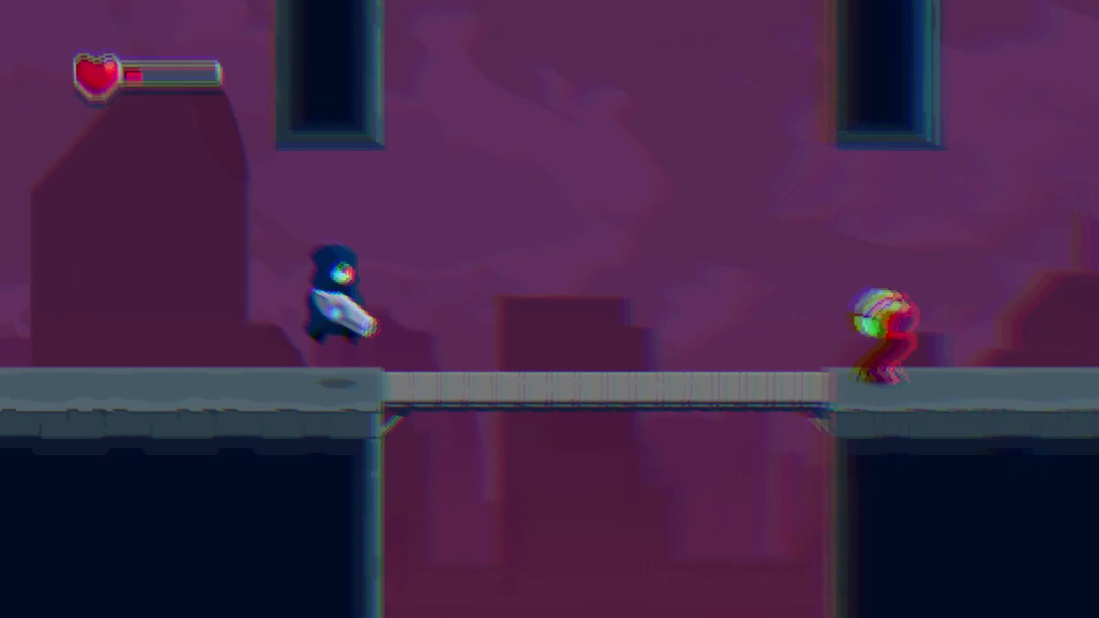
{"action": "key", "text": "Right"}
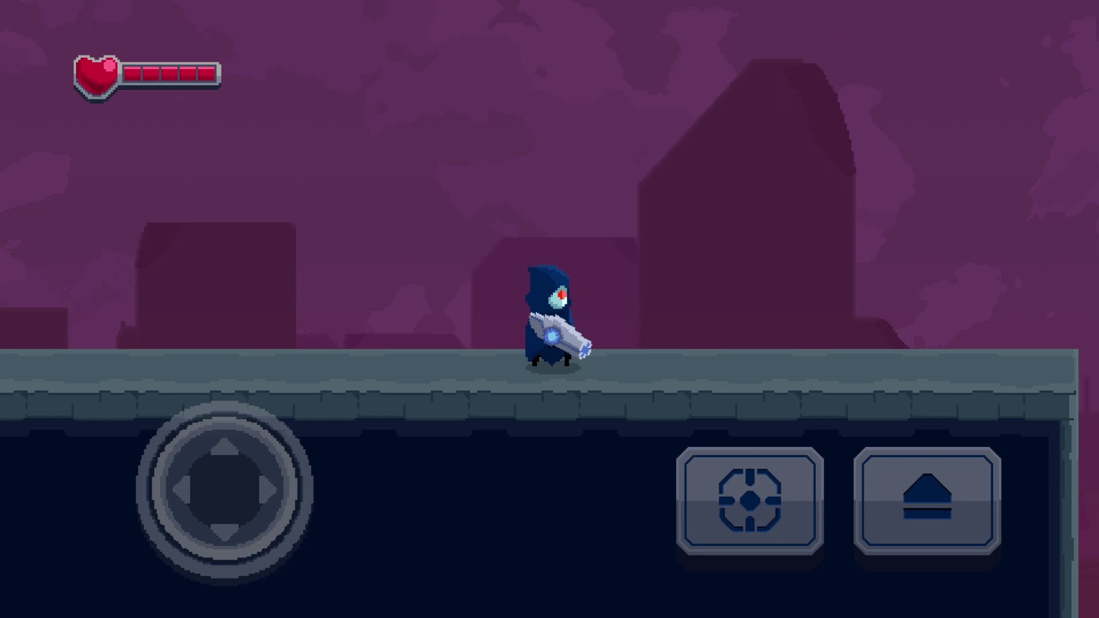
Step: Playtest the level from its start, jumping across the gap and up onto the platform beside the pillar
{"action": "key", "text": "Right"}
{"action": "key", "text": "Right"}
{"action": "key", "text": "Left"}
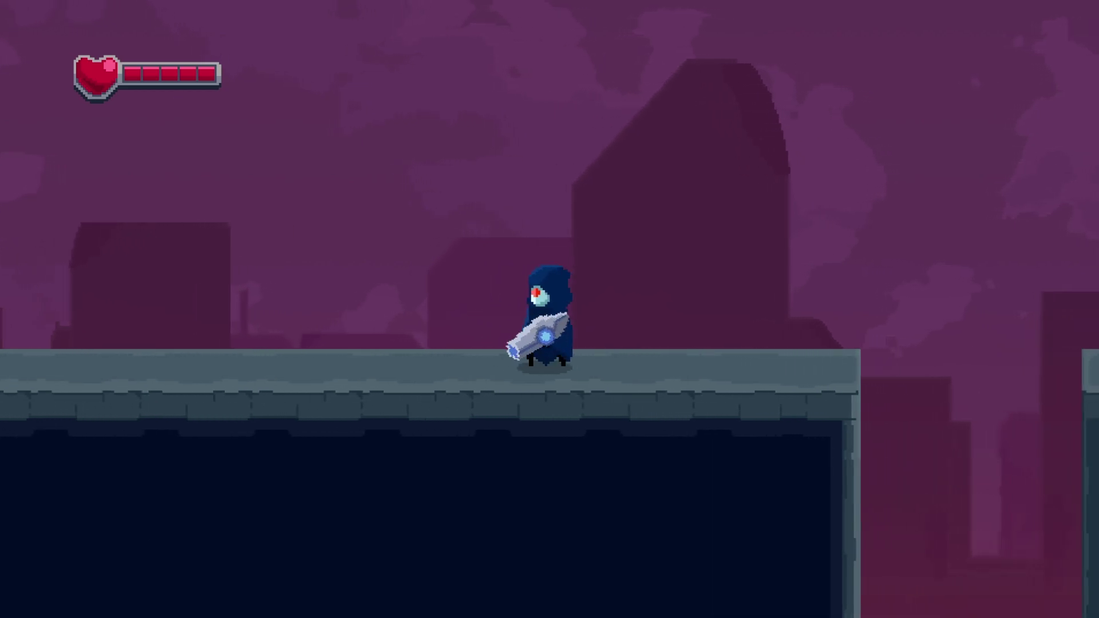
{"action": "key", "text": "Right"}
{"action": "key", "text": "space"}
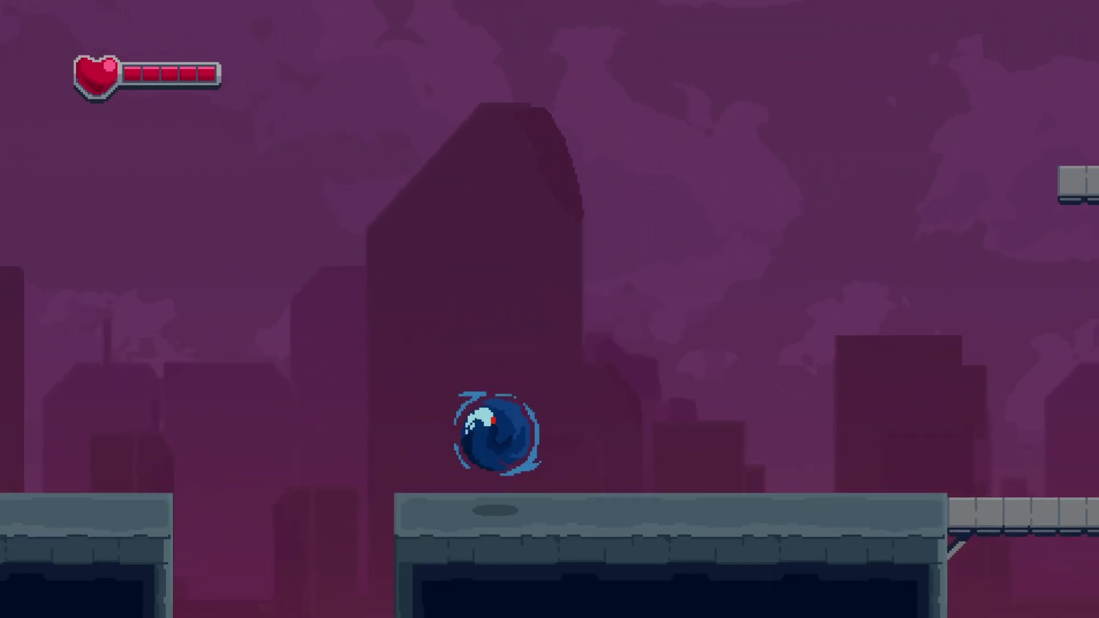
{"action": "key", "text": "Right"}
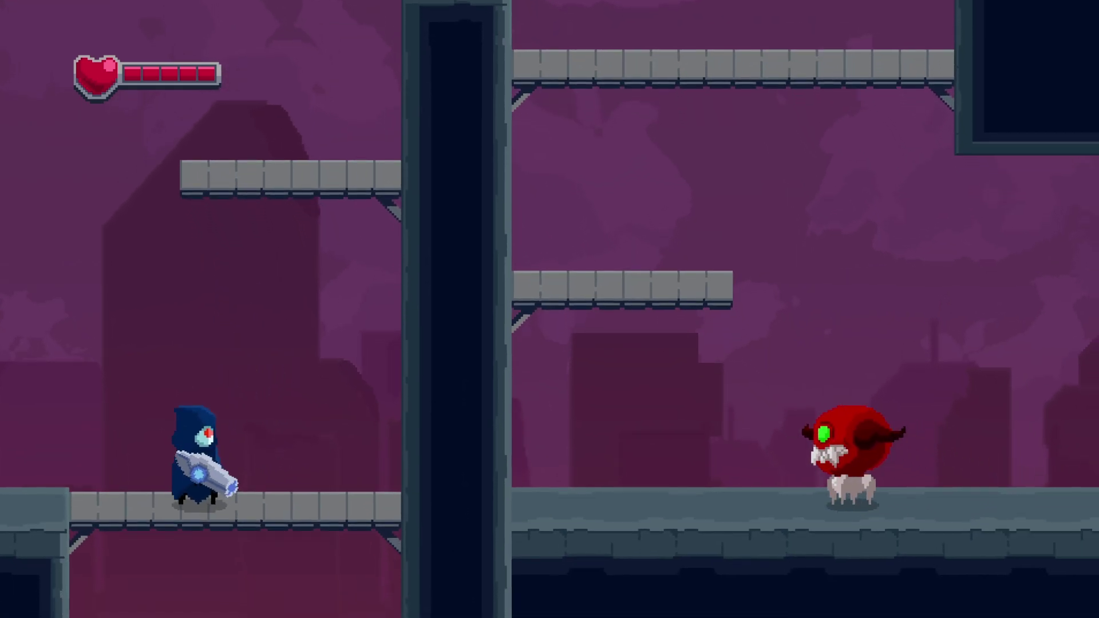
{"action": "key", "text": "space"}
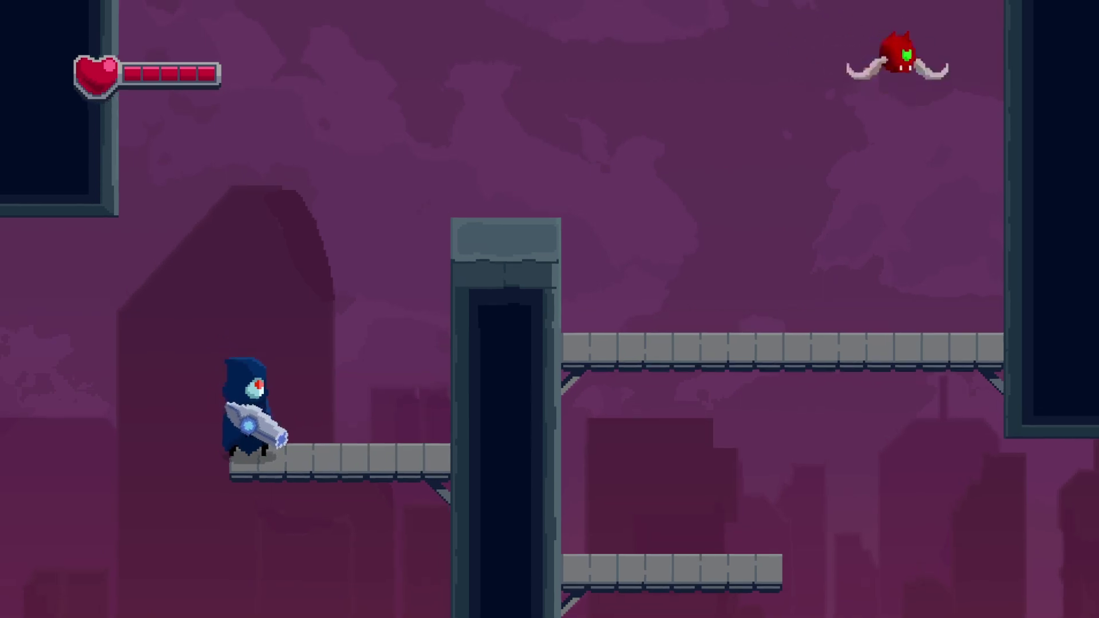
{"action": "key", "text": "space"}
{"action": "key", "text": "Right"}
{"action": "key", "text": "x"}
{"action": "key", "text": "Up"}
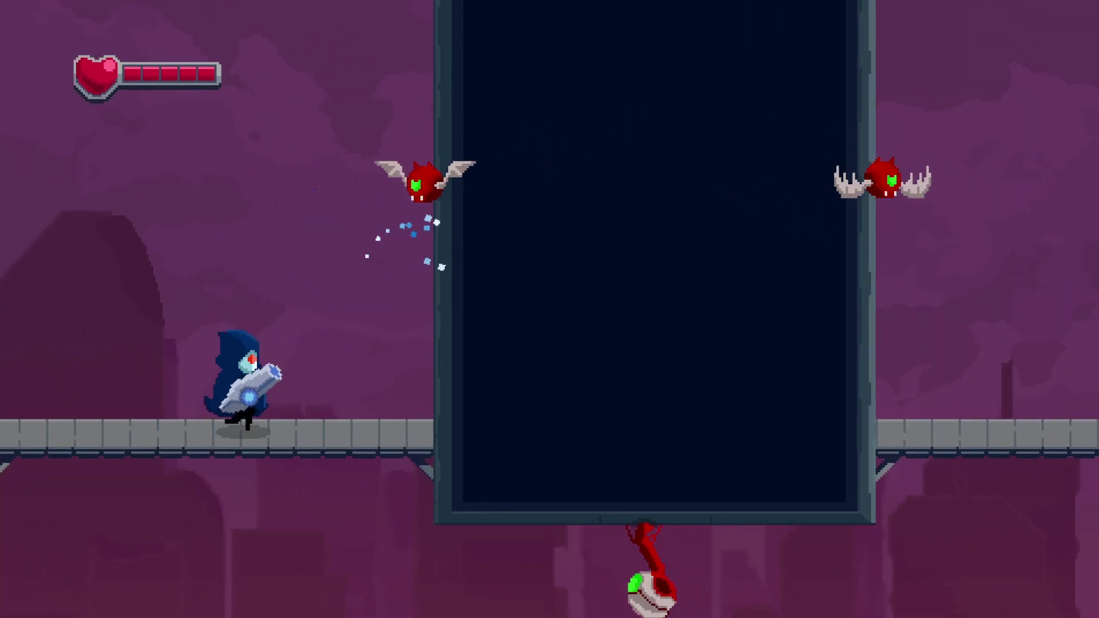
{"action": "key", "text": "space"}
{"action": "key", "text": "Right"}
{"action": "key", "text": "x"}
{"action": "key", "text": "x"}
{"action": "key", "text": "Left"}
{"action": "key", "text": "Down+space"}
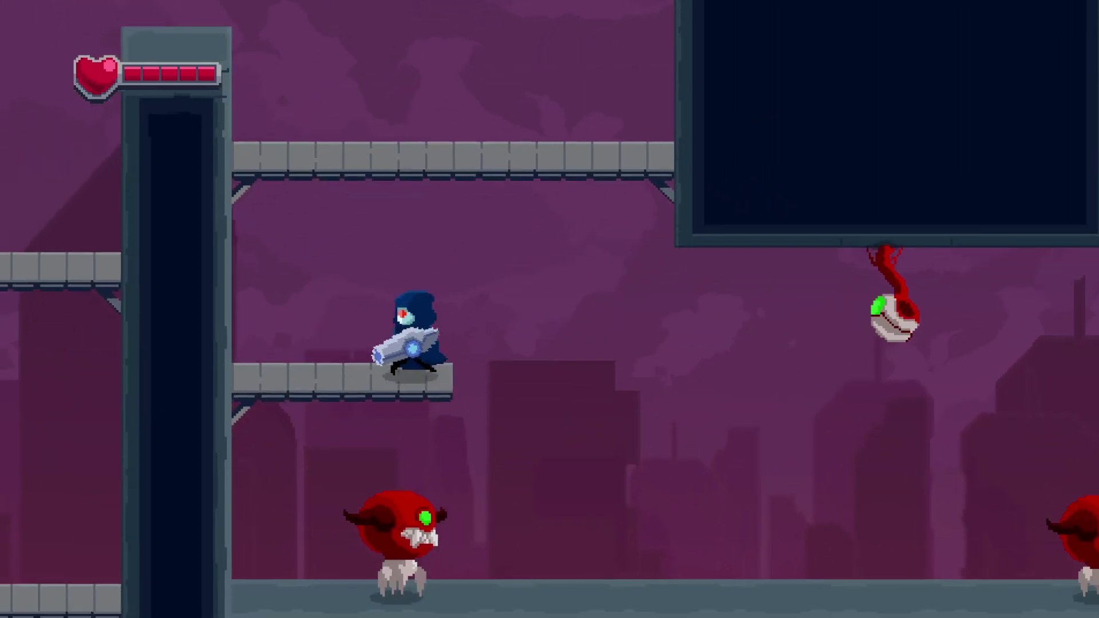
{"action": "key", "text": "Right"}
{"action": "key", "text": "x"}
{"action": "key", "text": "Left"}
{"action": "key", "text": "x"}
{"action": "key", "text": "space"}
{"action": "key", "text": "Right"}
{"action": "key", "text": "x"}
{"action": "key", "text": "Down+x"}
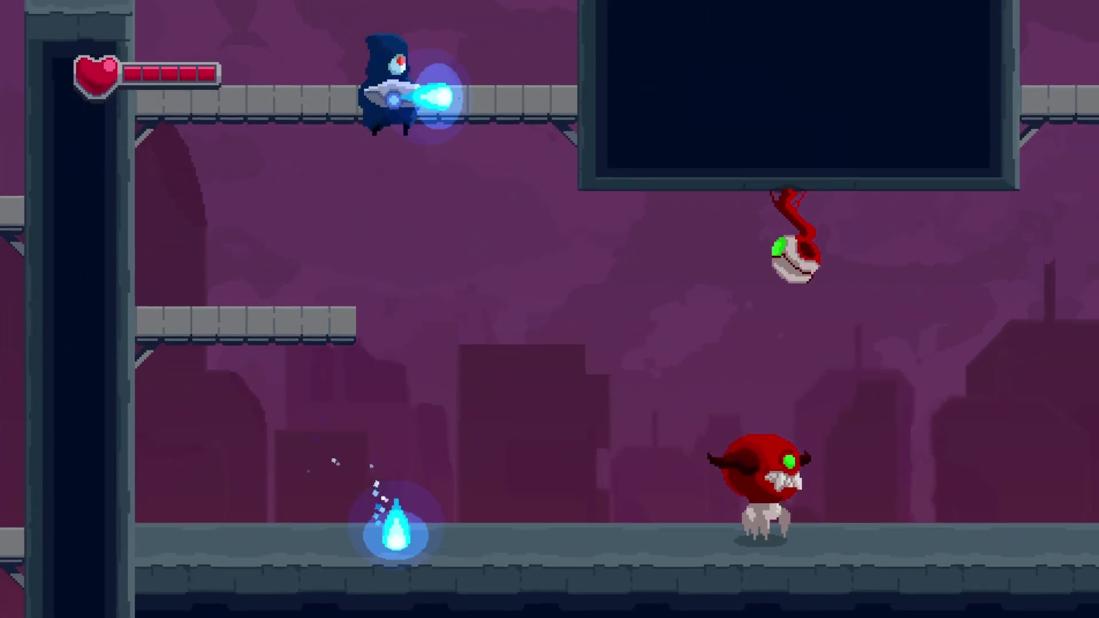
{"action": "key", "text": "Down+space"}
{"action": "key", "text": "x"}
{"action": "key", "text": "Right"}
{"action": "key", "text": "x"}
{"action": "key", "text": "x"}
{"action": "key", "text": "x"}
{"action": "key", "text": "x"}
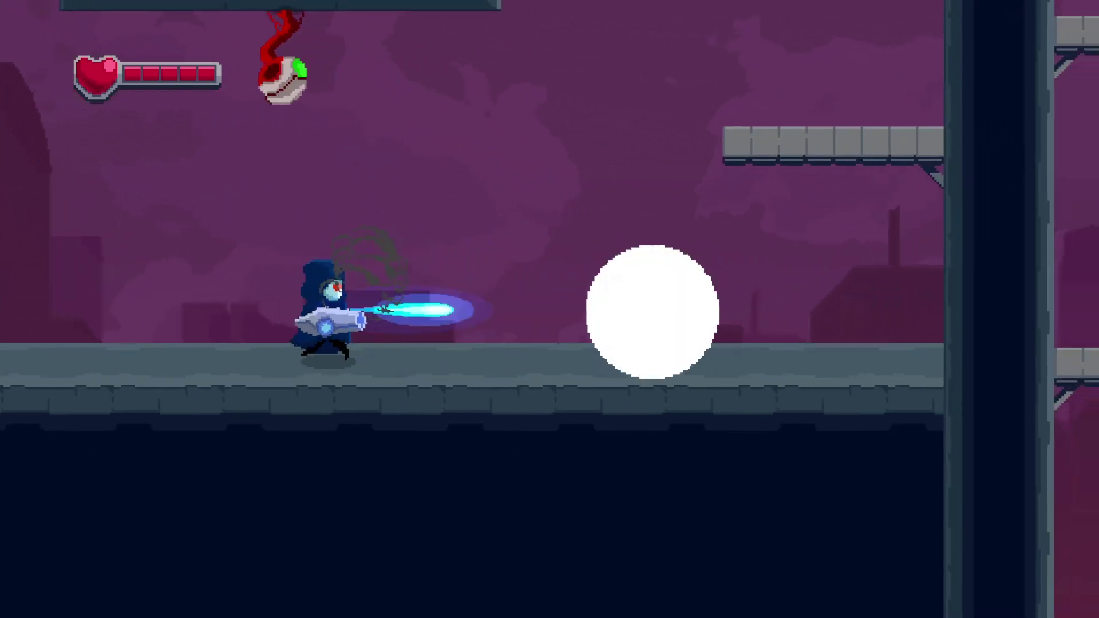
{"action": "key", "text": "Right"}
{"action": "key", "text": "space"}
{"action": "key", "text": "space"}
{"action": "key", "text": "space"}
{"action": "key", "text": "space"}
{"action": "key", "text": "Left"}
{"action": "key", "text": "Left"}
{"action": "key", "text": "space"}
{"action": "key", "text": "x"}
{"action": "key", "text": "x"}
{"action": "key", "text": "Right"}
{"action": "key", "text": "x"}
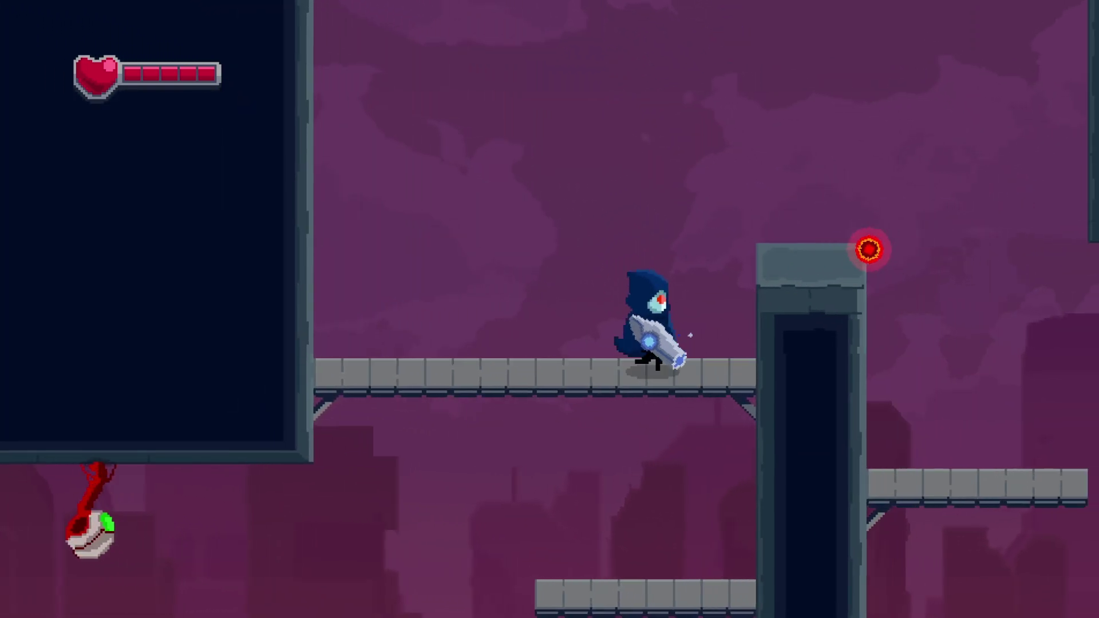
{"action": "key", "text": "space"}
{"action": "key", "text": "space"}
{"action": "key", "text": "Right"}
{"action": "key", "text": "Up"}
{"action": "key", "text": "x"}
{"action": "key", "text": "x"}
{"action": "key", "text": "x"}
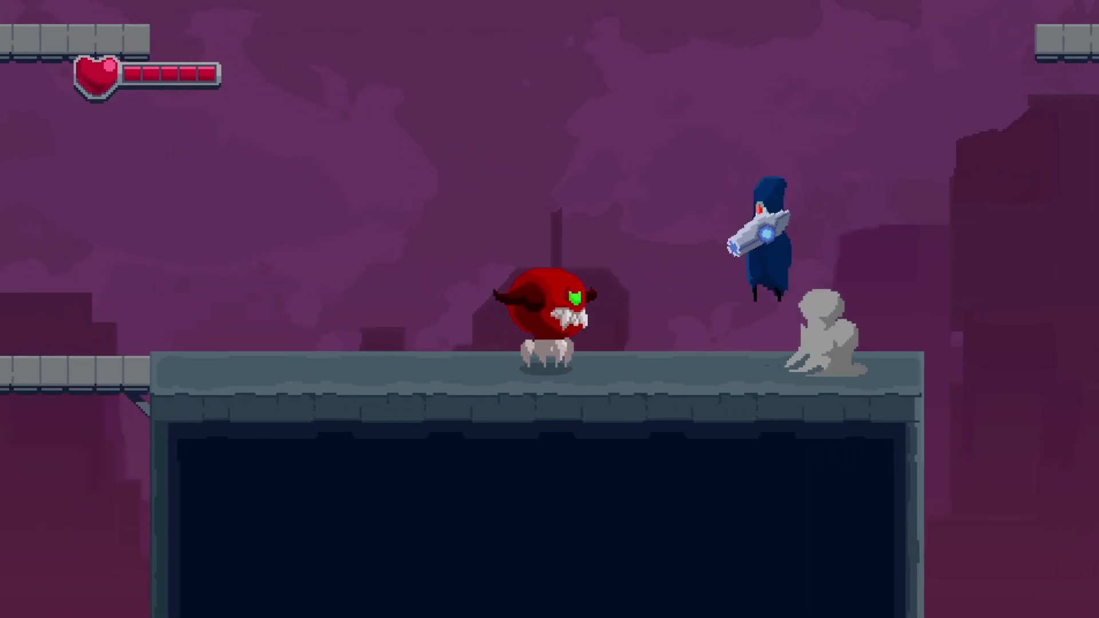
{"action": "key", "text": "Left"}
{"action": "key", "text": "space"}
{"action": "key", "text": "x"}
{"action": "key", "text": "Right"}
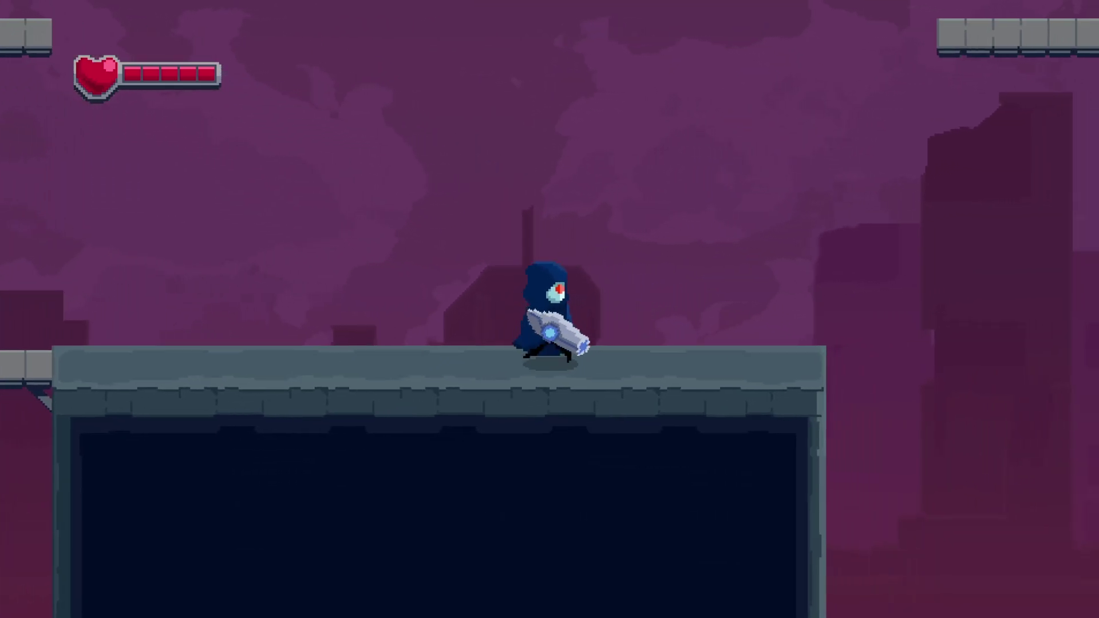
{"action": "key", "text": "Right"}
{"action": "key", "text": "space"}
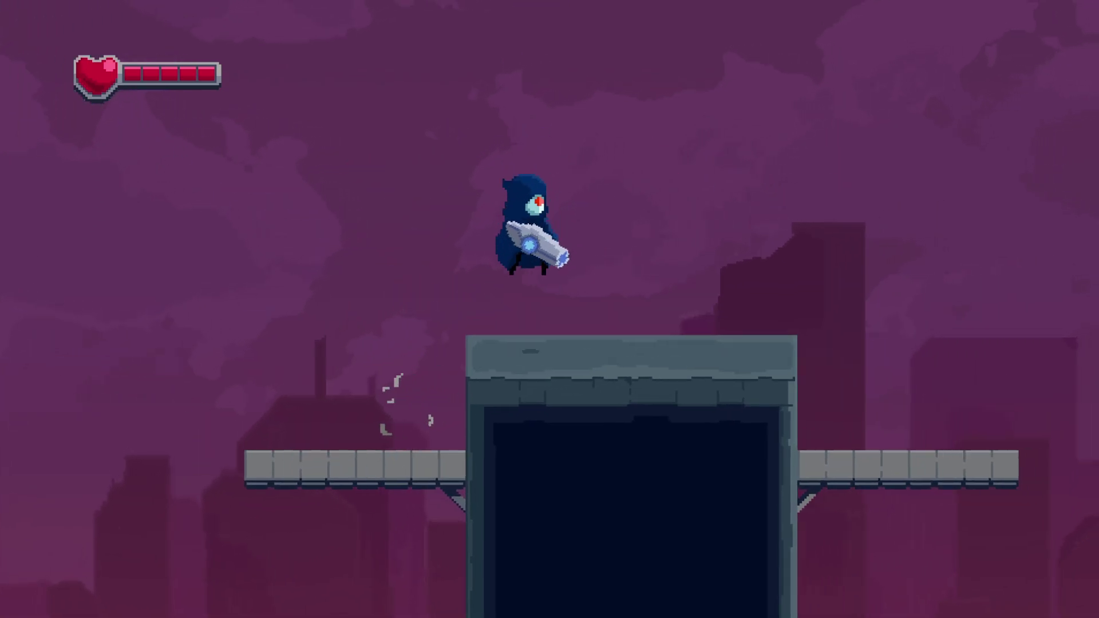
{"action": "key", "text": "Right"}
{"action": "key", "text": "Left"}
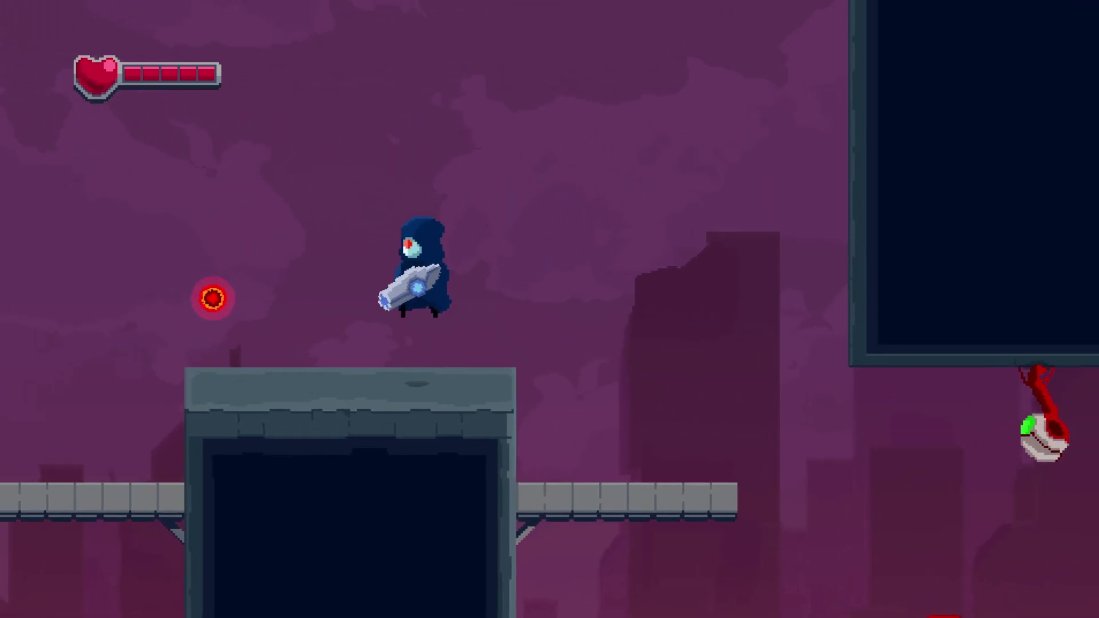
{"action": "key", "text": "Right"}
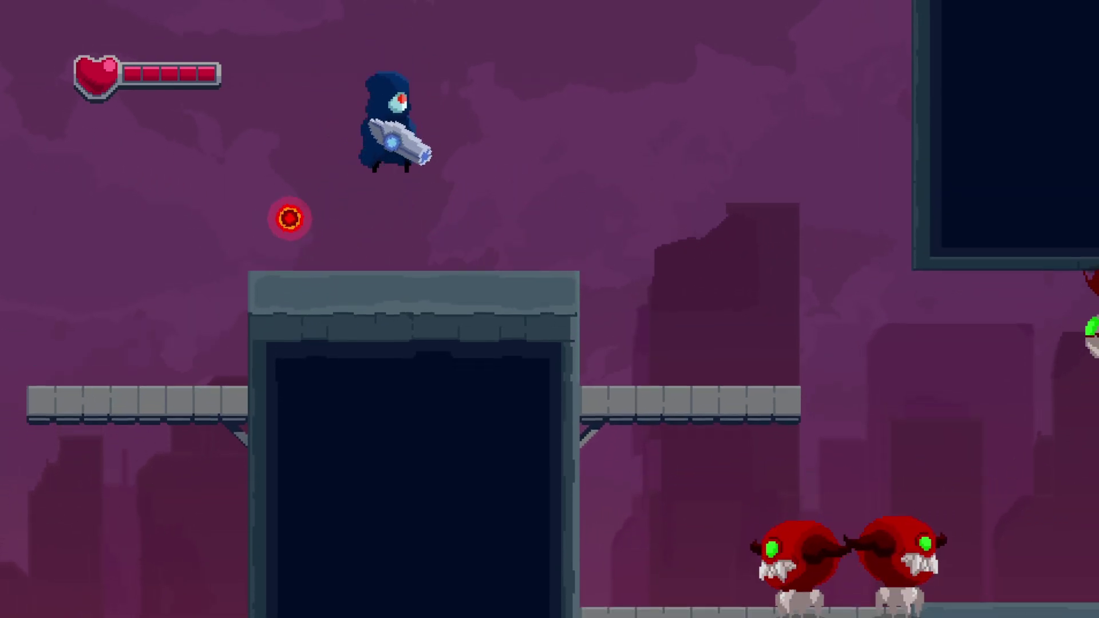
{"action": "key", "text": "space"}
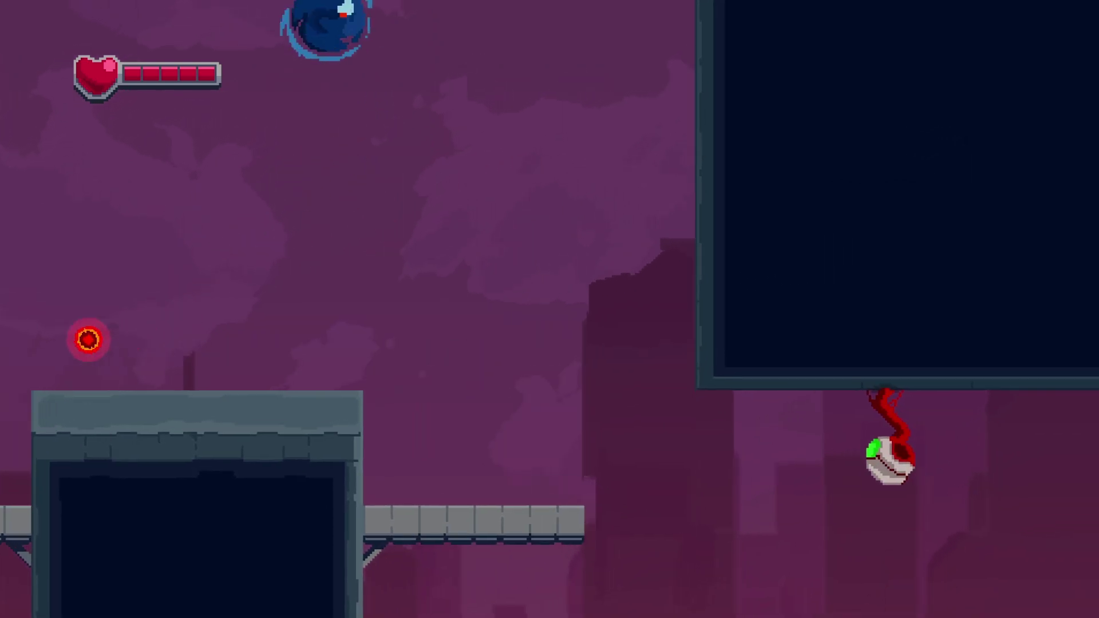
{"action": "key", "text": "Right"}
{"action": "key", "text": "x"}
{"action": "key", "text": "x"}
{"action": "key", "text": "x"}
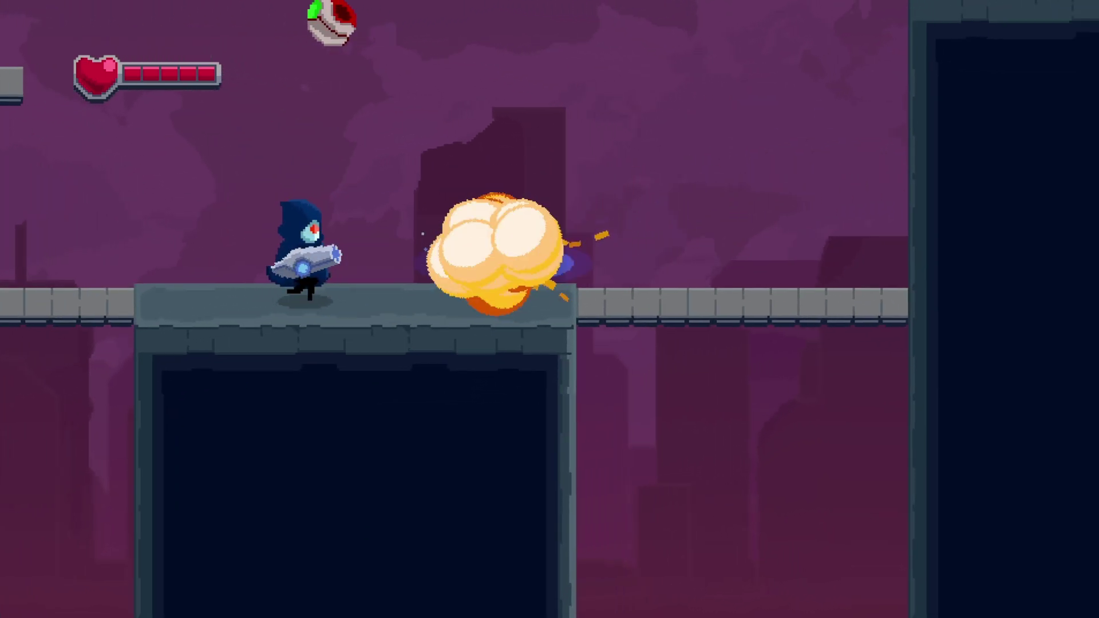
{"action": "key", "text": "Left"}
{"action": "key", "text": "x"}
{"action": "key", "text": "Up"}
{"action": "key", "text": "x"}
{"action": "key", "text": "x"}
{"action": "key", "text": "x"}
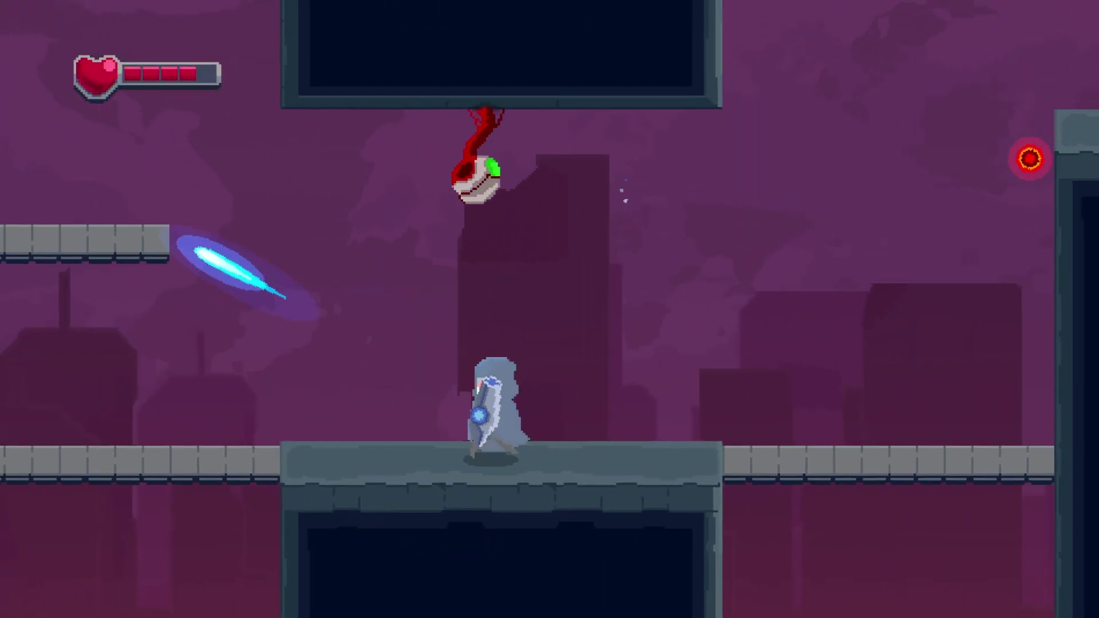
{"action": "key", "text": "Right"}
{"action": "key", "text": "x"}
{"action": "key", "text": "space"}
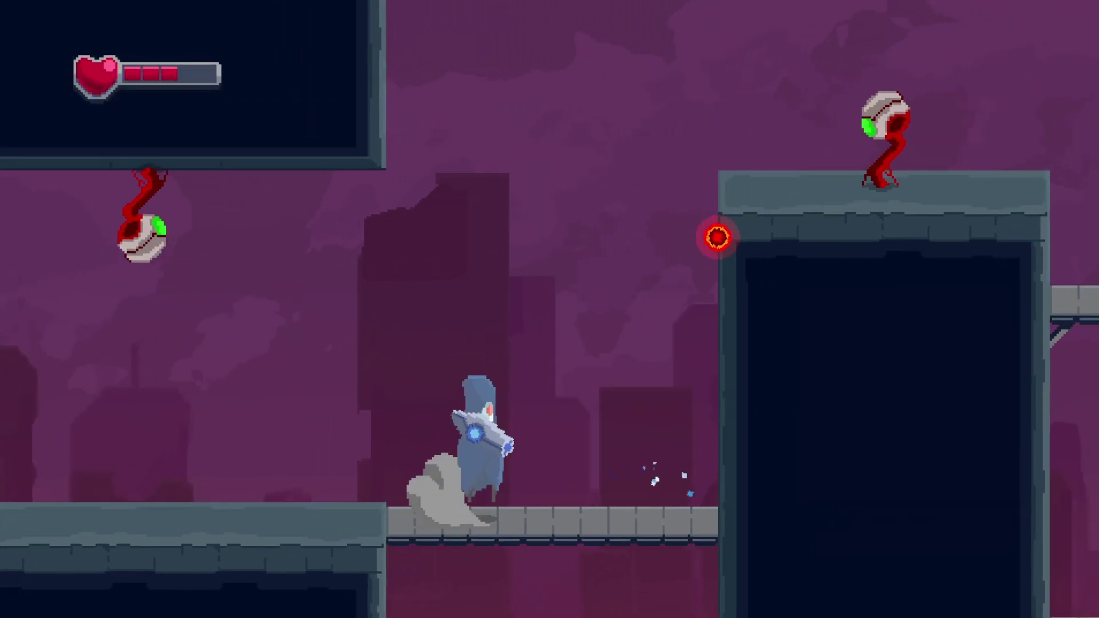
{"action": "key", "text": "space"}
{"action": "key", "text": "x"}
{"action": "key", "text": "space"}
{"action": "key", "text": "x"}
{"action": "key", "text": "Right"}
{"action": "key", "text": "x"}
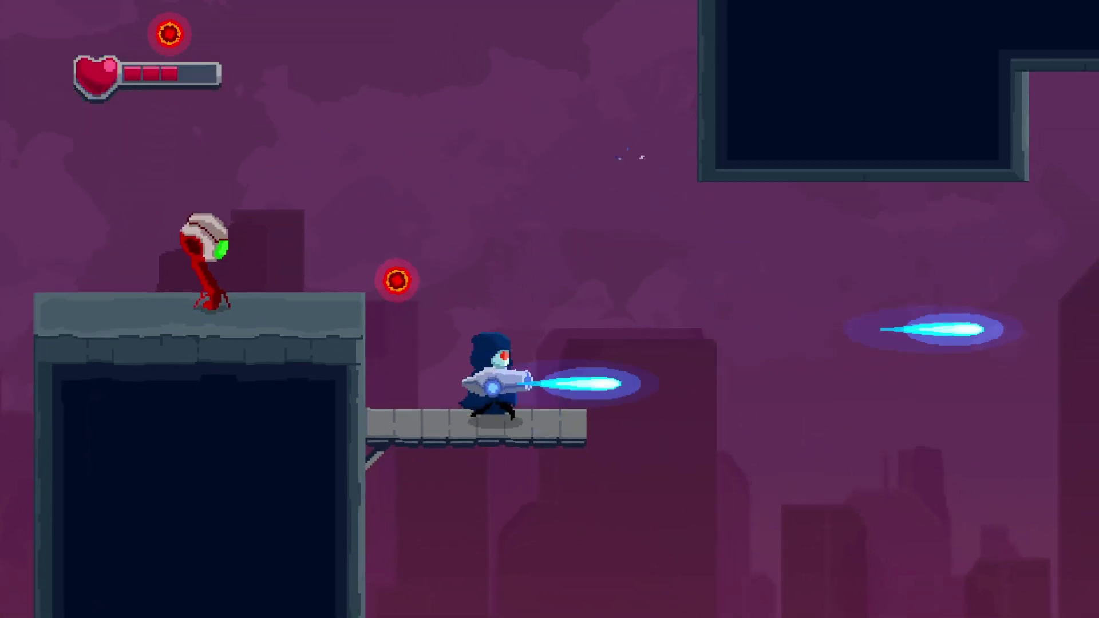
{"action": "key", "text": "Right"}
{"action": "key", "text": "Up"}
{"action": "key", "text": "x"}
{"action": "key", "text": "x"}
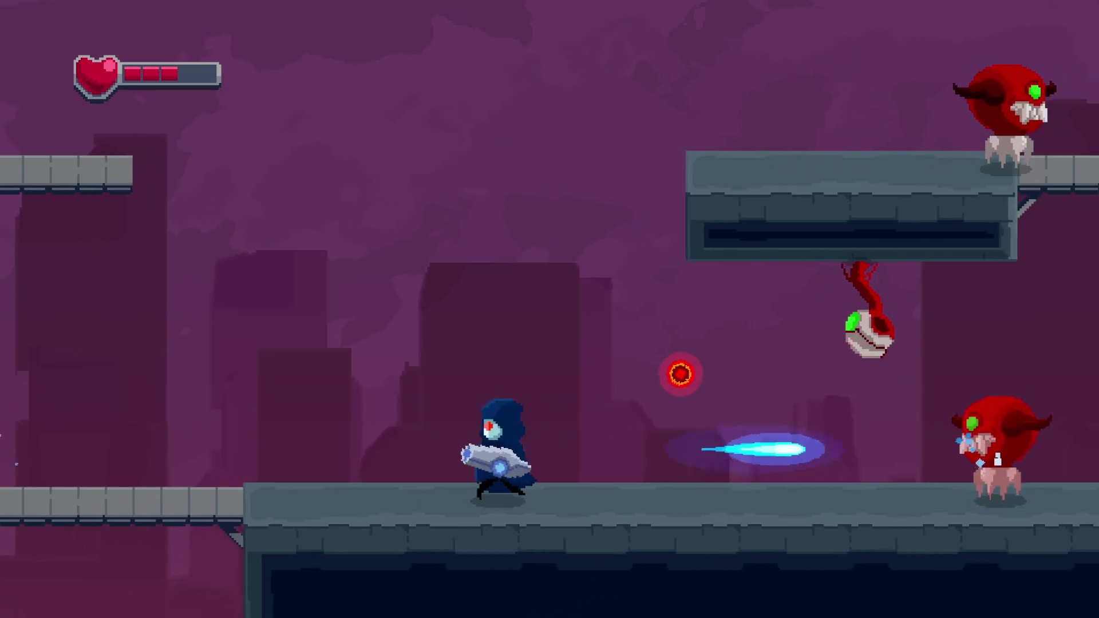
{"action": "key", "text": "space"}
{"action": "key", "text": "x"}
{"action": "key", "text": "Right"}
{"action": "key", "text": "x"}
{"action": "key", "text": "x"}
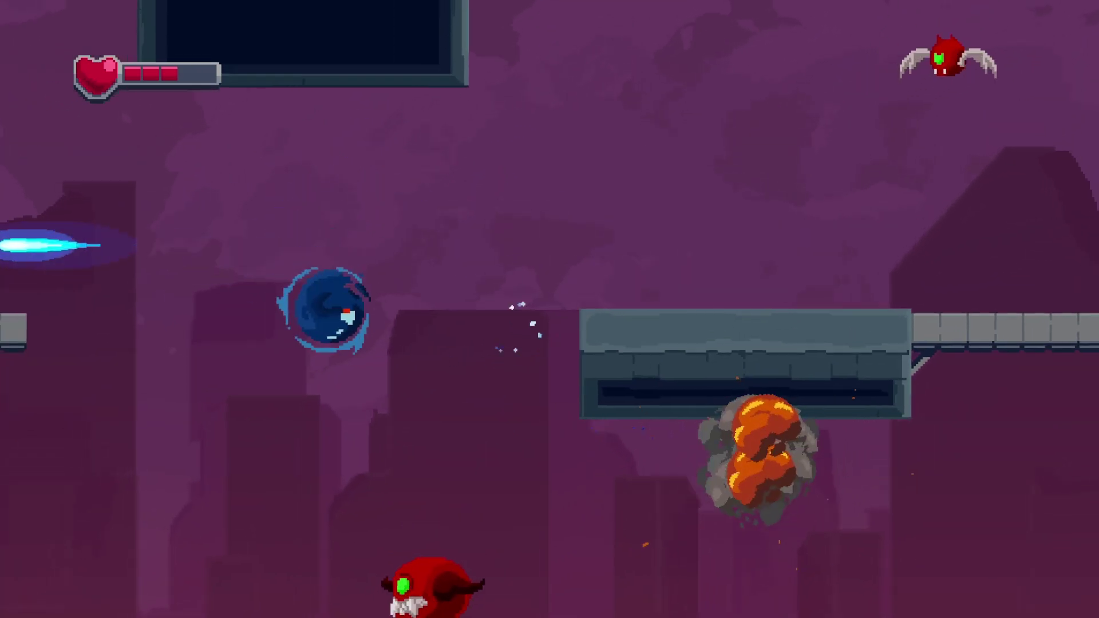
{"action": "key", "text": "Right"}
{"action": "key", "text": "x"}
{"action": "key", "text": "Right"}
{"action": "key", "text": "space"}
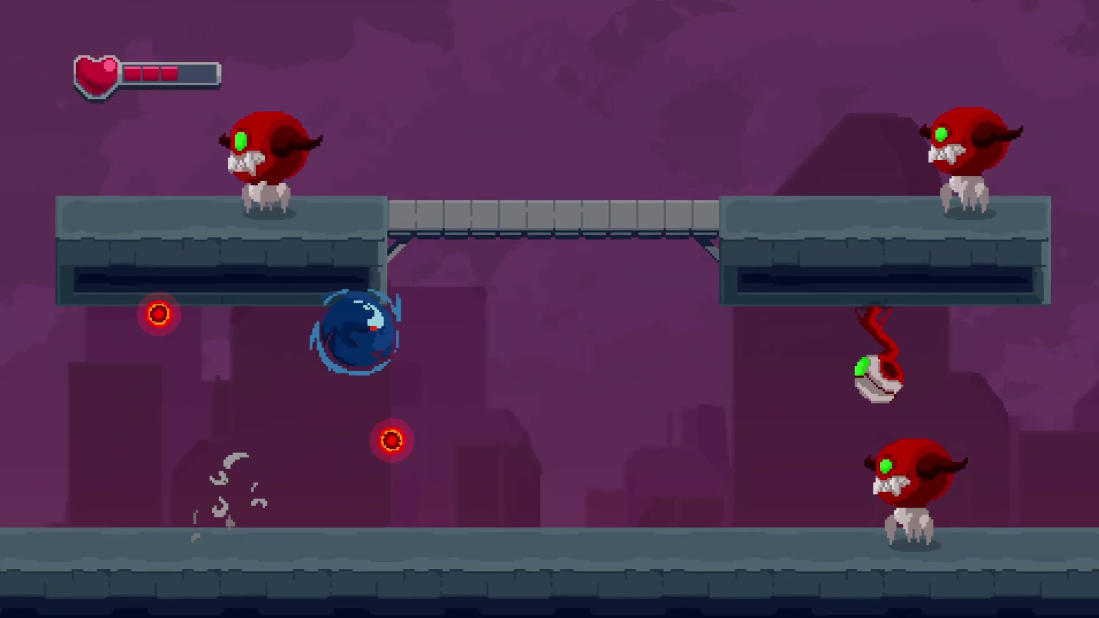
{"action": "key", "text": "Up"}
{"action": "key", "text": "x"}
{"action": "key", "text": "x"}
{"action": "key", "text": "space"}
{"action": "key", "text": "x"}
{"action": "key", "text": "x"}
{"action": "key", "text": "space"}
{"action": "key", "text": "Right"}
{"action": "key", "text": "x"}
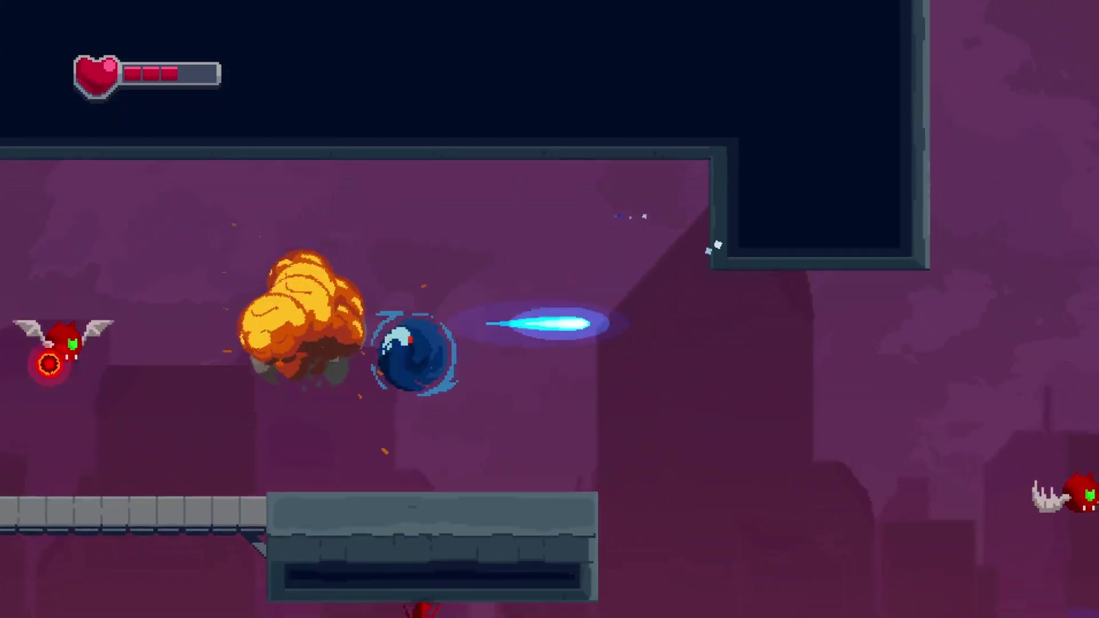
{"action": "key", "text": "x"}
{"action": "key", "text": "Down"}
{"action": "key", "text": "x"}
{"action": "key", "text": "x"}
{"action": "key", "text": "Left"}
{"action": "key", "text": "x"}
{"action": "key", "text": "Right"}
{"action": "key", "text": "x"}
{"action": "key", "text": "Left"}
{"action": "key", "text": "Up"}
{"action": "key", "text": "x"}
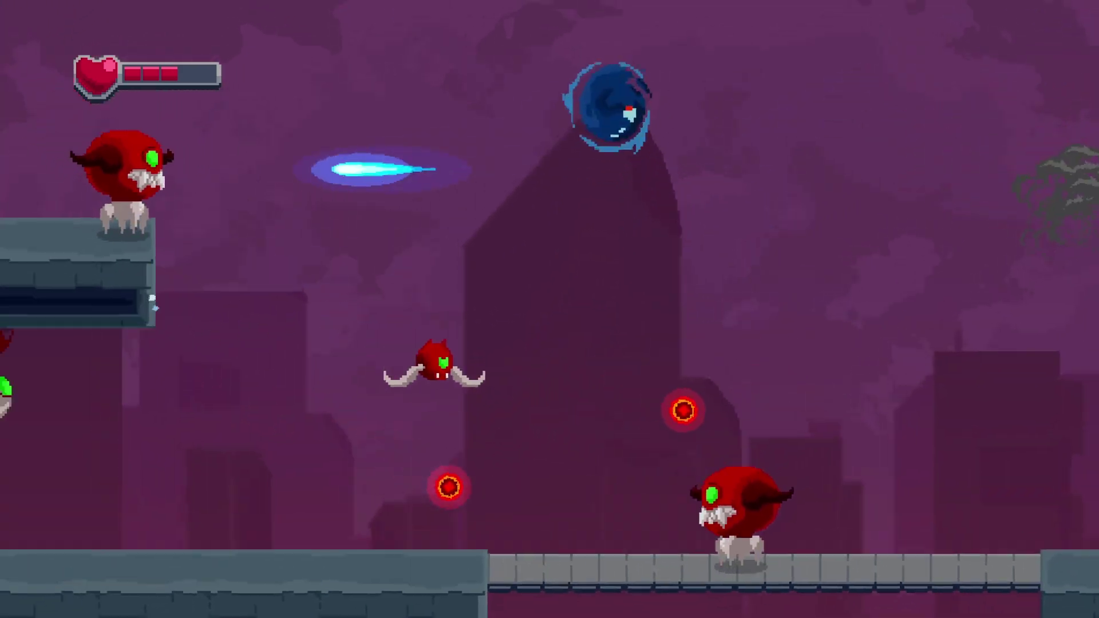
{"action": "key", "text": "Down"}
{"action": "key", "text": "x"}
{"action": "key", "text": "Right"}
{"action": "key", "text": "x"}
{"action": "key", "text": "space"}
{"action": "key", "text": "Down"}
{"action": "key", "text": "x"}
{"action": "key", "text": "x"}
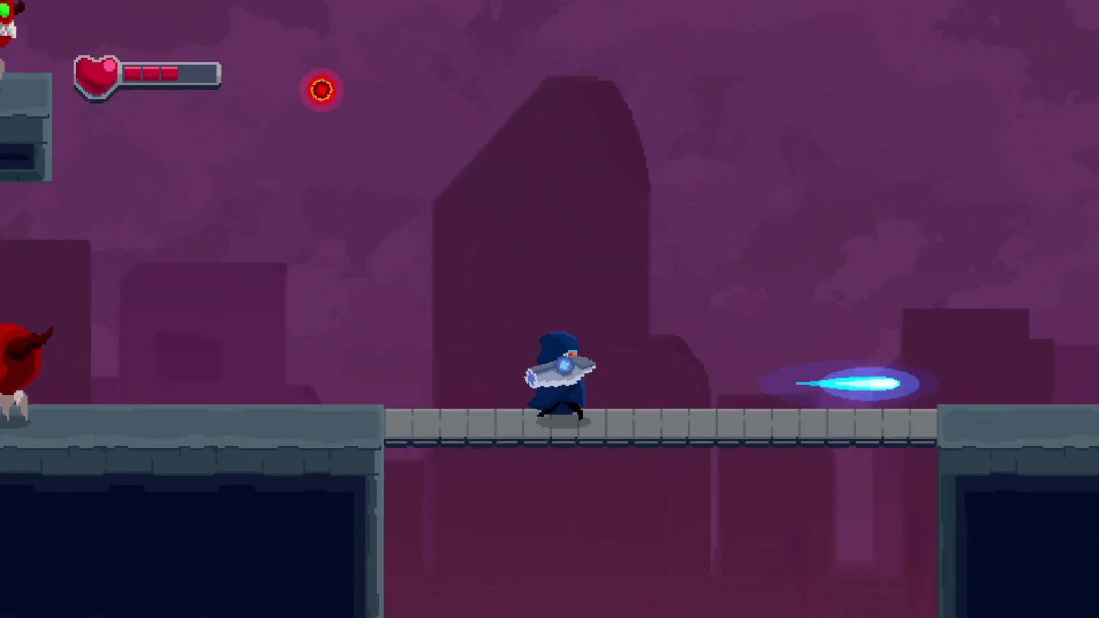
{"action": "key", "text": "Right"}
{"action": "key", "text": "x"}
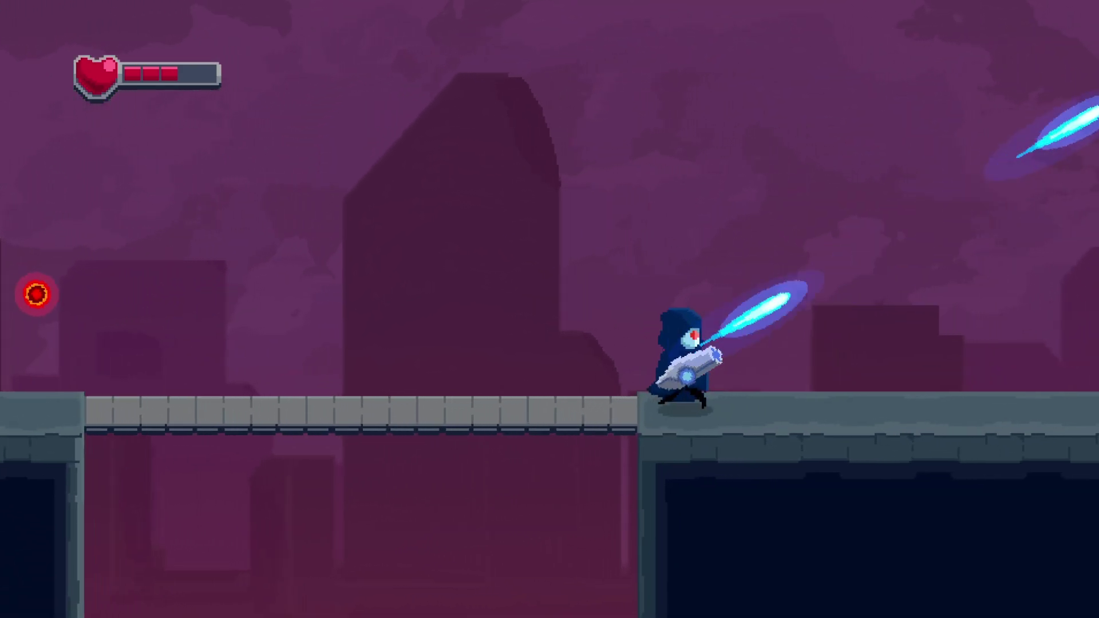
{"action": "key", "text": "x"}
{"action": "key", "text": "Up"}
{"action": "key", "text": "x"}
{"action": "key", "text": "x"}
{"action": "key", "text": "space"}
{"action": "key", "text": "Left"}
{"action": "key", "text": "x"}
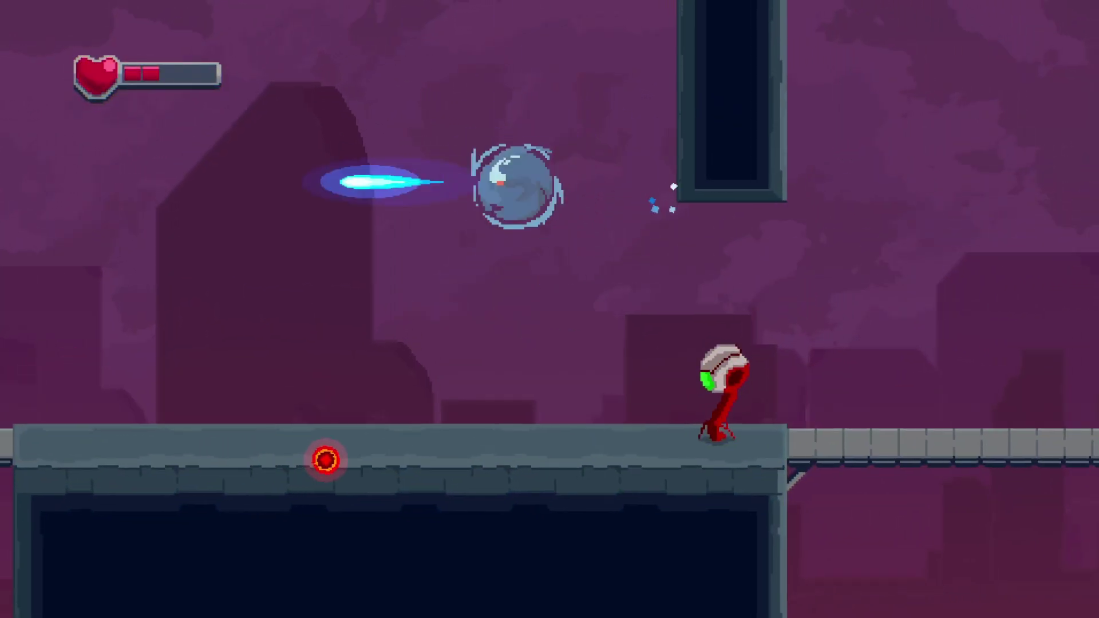
{"action": "key", "text": "x"}
{"action": "key", "text": "x"}
{"action": "key", "text": "space"}
{"action": "key", "text": "Left"}
{"action": "key", "text": "x"}
{"action": "key", "text": "x"}
{"action": "key", "text": "Right"}
{"action": "key", "text": "x"}
{"action": "key", "text": "x"}
{"action": "key", "text": "x"}
{"action": "key", "text": "x"}
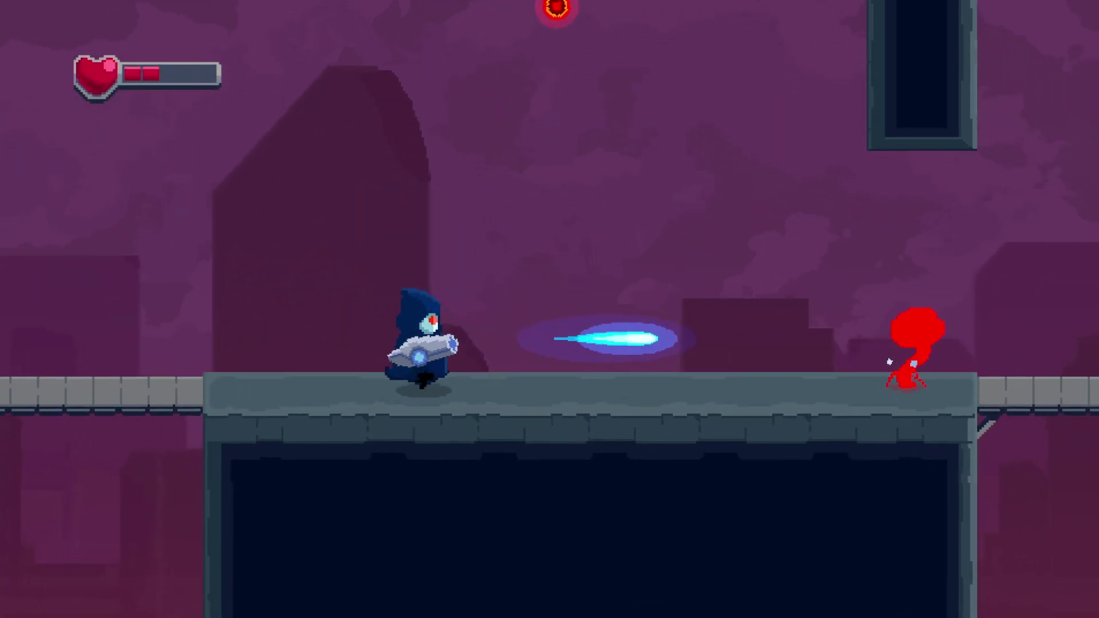
{"action": "key", "text": "Up"}
{"action": "key", "text": "x"}
{"action": "key", "text": "x"}
{"action": "key", "text": "space"}
{"action": "key", "text": "x"}
{"action": "key", "text": "x"}
{"action": "key", "text": "Right"}
{"action": "key", "text": "Up"}
{"action": "key", "text": "x"}
{"action": "key", "text": "x"}
{"action": "key", "text": "x"}
{"action": "key", "text": "x"}
{"action": "key", "text": "Left"}
{"action": "key", "text": "x"}
{"action": "key", "text": "Right"}
{"action": "key", "text": "x"}
{"action": "key", "text": "x"}
{"action": "key", "text": "Right"}
{"action": "key", "text": "x"}
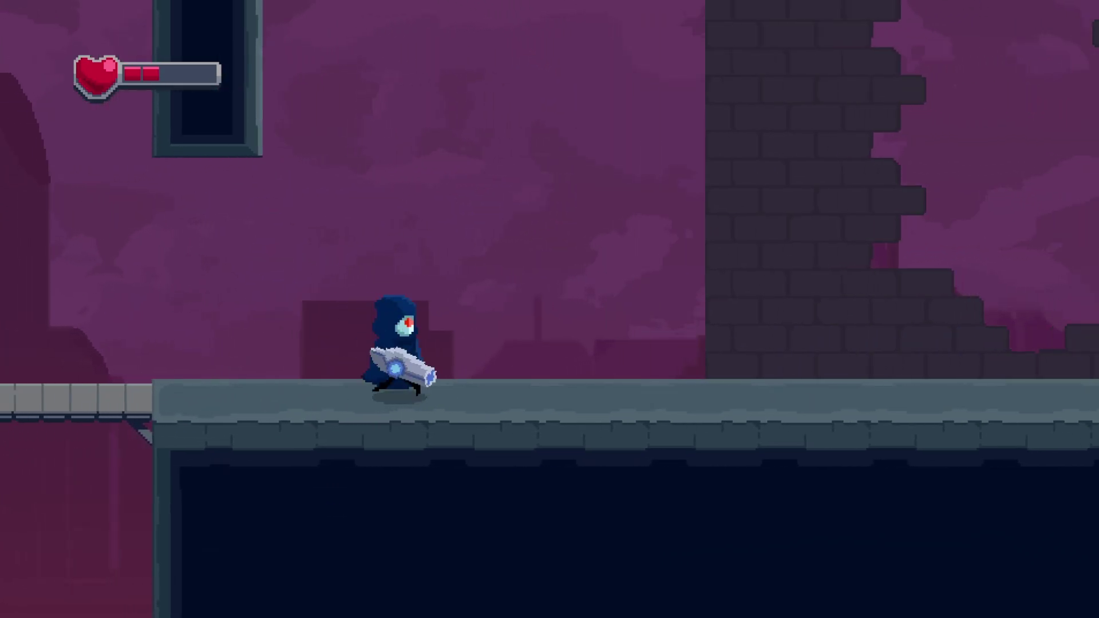
{"action": "key", "text": "Left"}
{"action": "key", "text": "x"}
{"action": "key", "text": "x"}
{"action": "key", "text": "x"}
{"action": "key", "text": "x"}
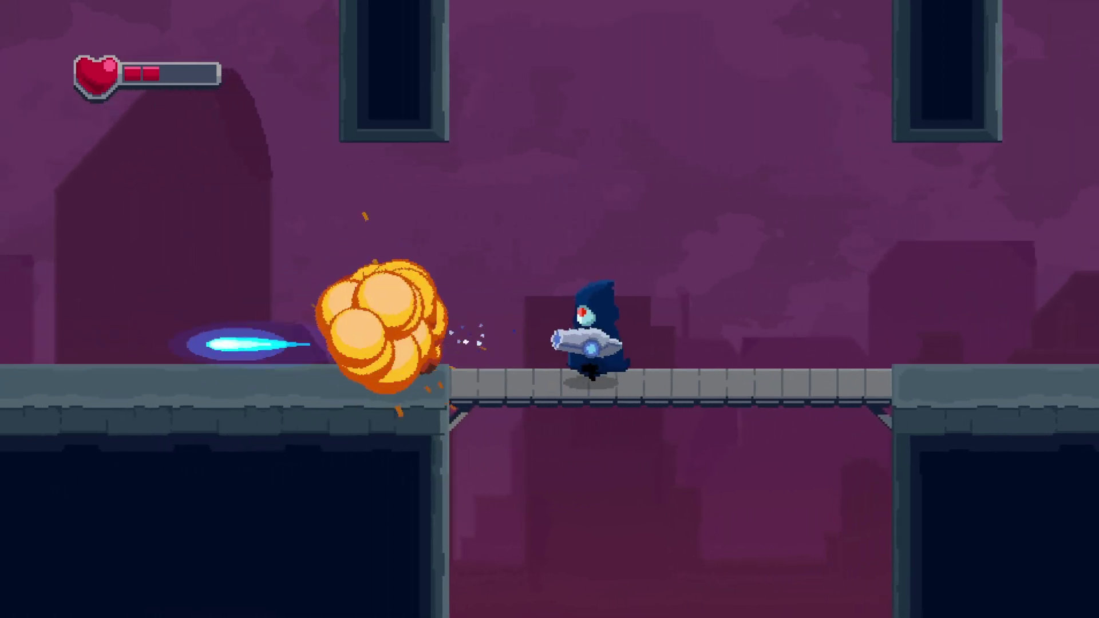
{"action": "key", "text": "Up"}
{"action": "key", "text": "x"}
{"action": "key", "text": "x"}
{"action": "key", "text": "x"}
{"action": "key", "text": "x"}
{"action": "key", "text": "x"}
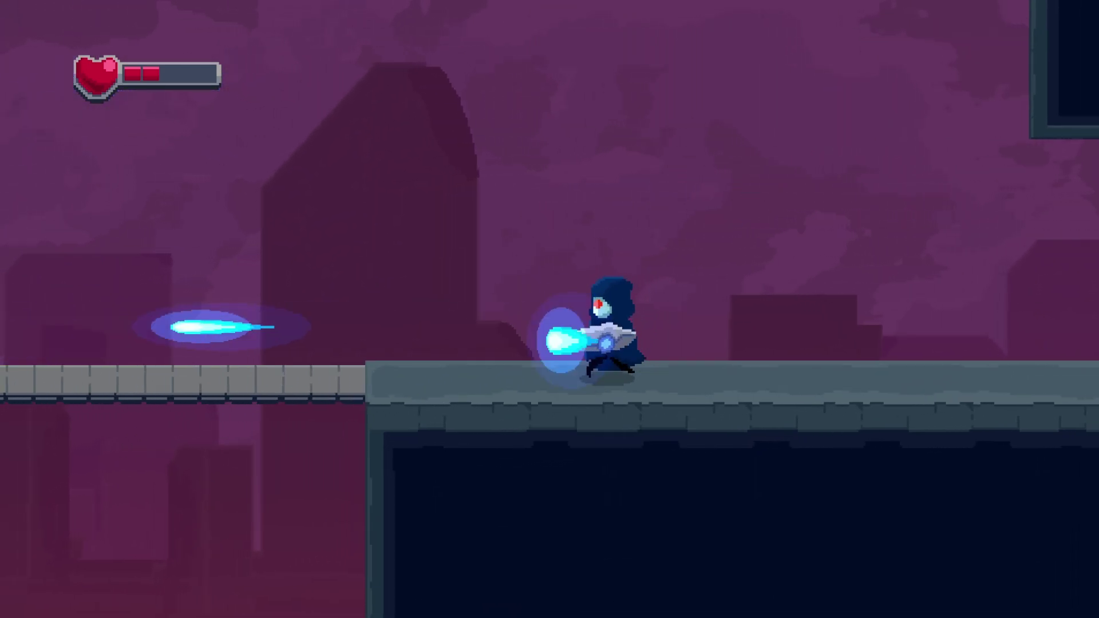
{"action": "key", "text": "x"}
{"action": "key", "text": "x"}
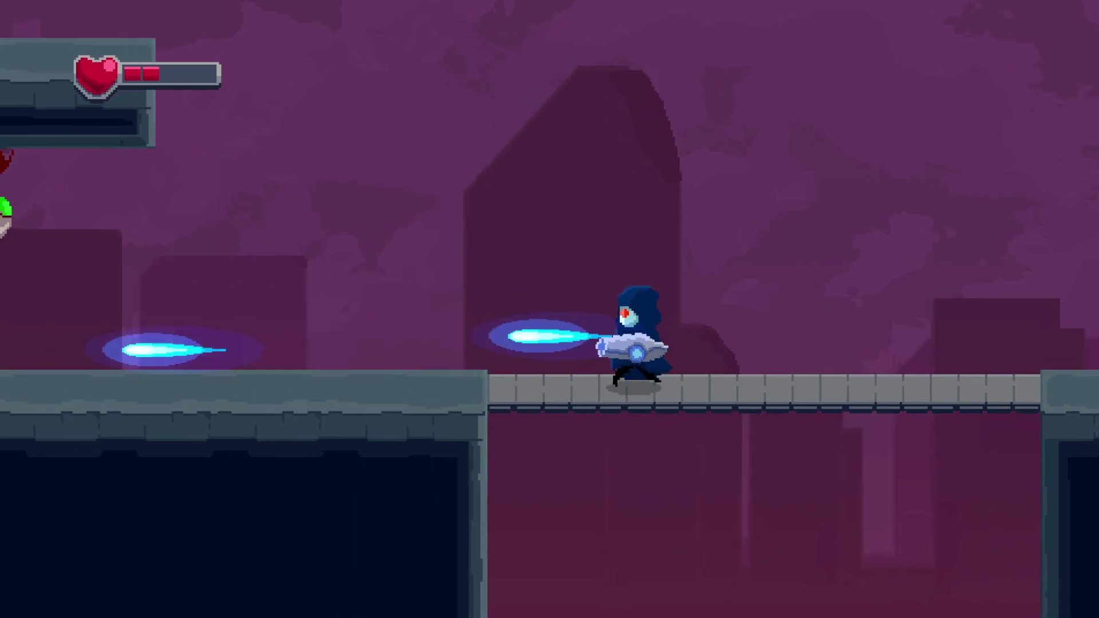
{"action": "key", "text": "Left"}
{"action": "key", "text": "Up"}
{"action": "key", "text": "x"}
{"action": "key", "text": "x"}
{"action": "key", "text": "x"}
{"action": "key", "text": "x"}
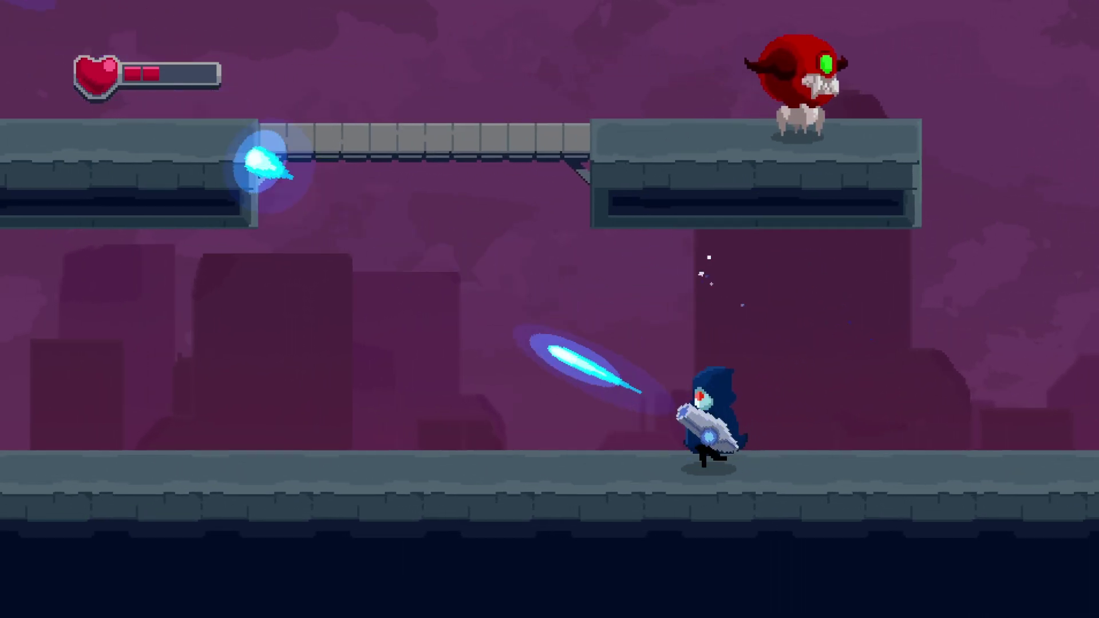
{"action": "key", "text": "x"}
{"action": "key", "text": "x"}
{"action": "key", "text": "x"}
{"action": "key", "text": "x"}
{"action": "key", "text": "x"}
{"action": "key", "text": "x"}
{"action": "key", "text": "Up"}
{"action": "key", "text": "Right"}
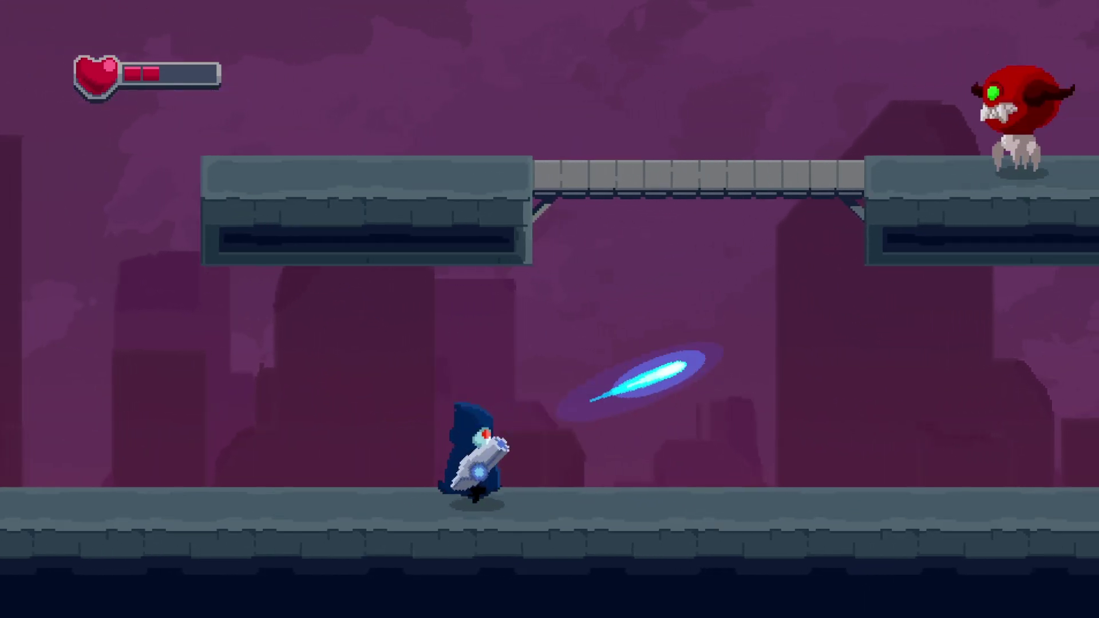
{"action": "key", "text": "x"}
{"action": "key", "text": "x"}
{"action": "key", "text": "x"}
{"action": "key", "text": "x"}
{"action": "key", "text": "x"}
{"action": "key", "text": "Up"}
{"action": "key", "text": "Left"}
{"action": "key", "text": "Right"}
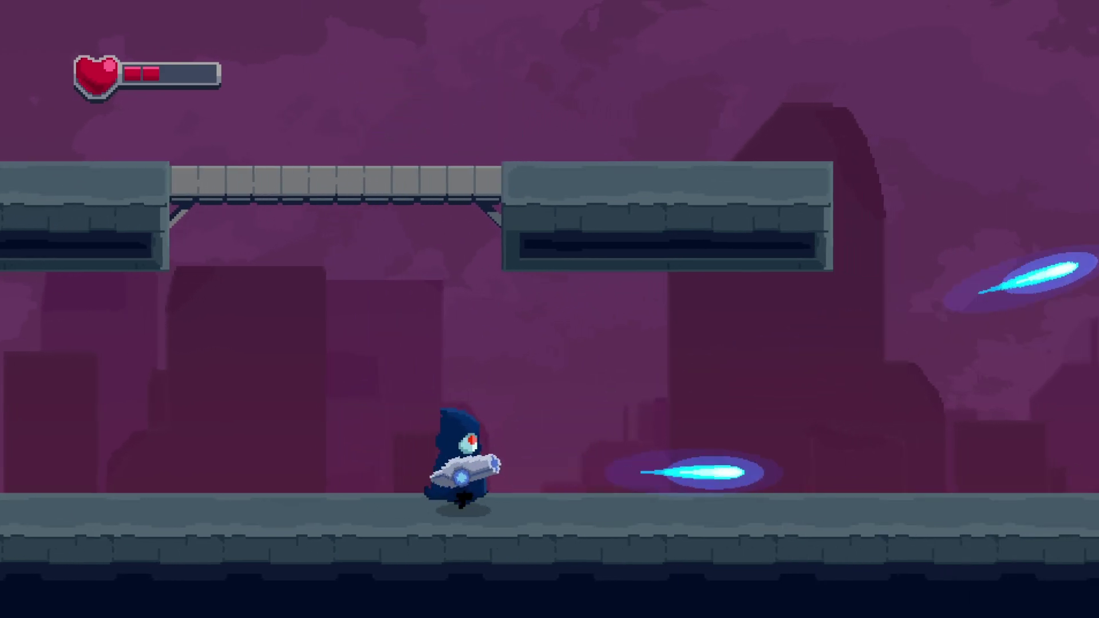
{"action": "key", "text": "Up"}
{"action": "key", "text": "x"}
{"action": "key", "text": "x"}
{"action": "key", "text": "x"}
{"action": "key", "text": "x"}
{"action": "key", "text": "x"}
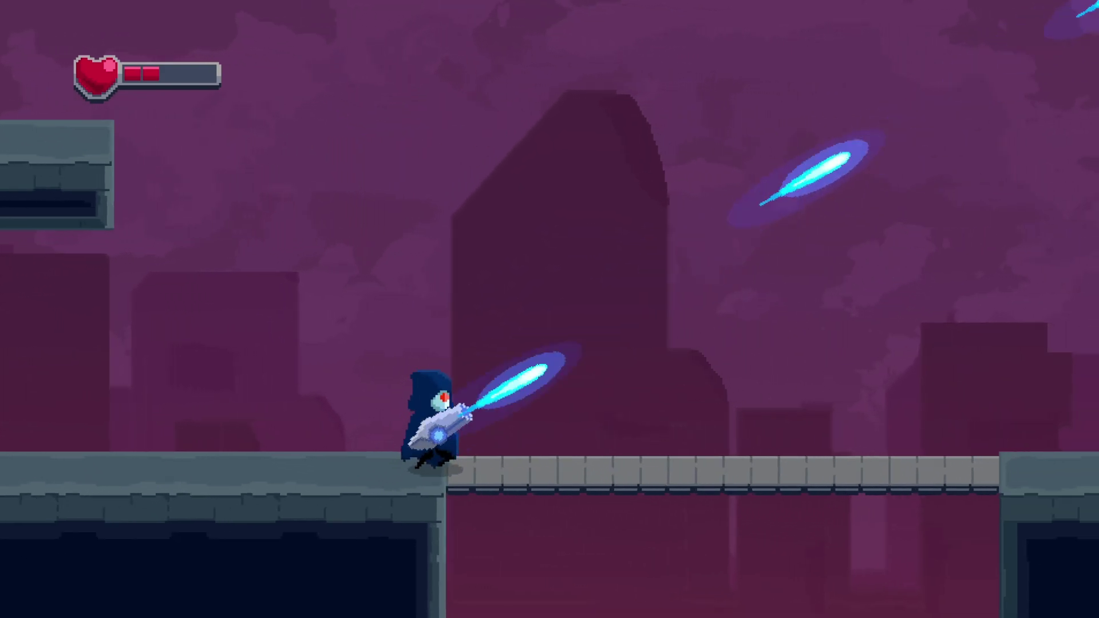
{"action": "key", "text": "z"}
{"action": "key", "text": "Right"}
{"action": "key", "text": "Up"}
{"action": "key", "text": "x"}
{"action": "key", "text": "x"}
{"action": "key", "text": "x"}
{"action": "key", "text": "x"}
{"action": "key", "text": "x"}
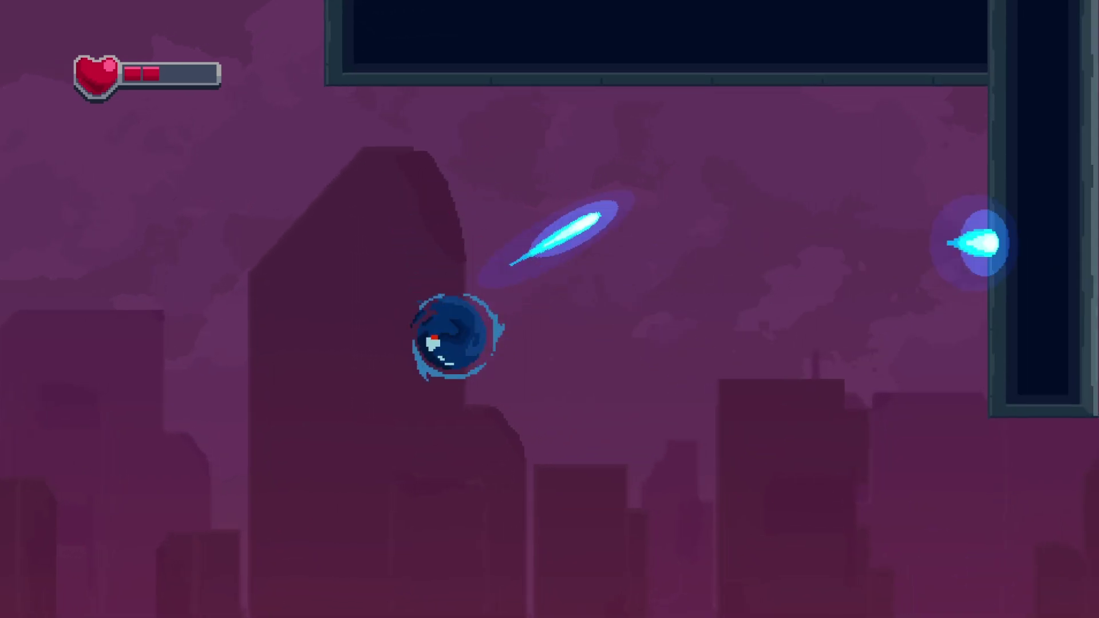
{"action": "key", "text": "Right"}
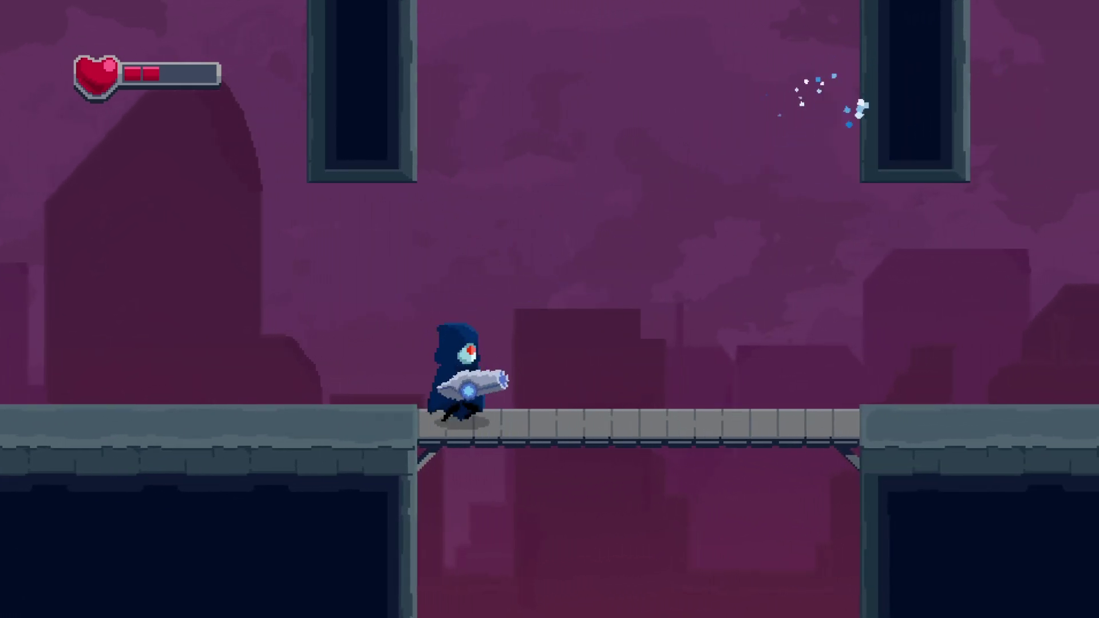
{"action": "key", "text": "Left"}
{"action": "key", "text": "Right"}
{"action": "key", "text": "z"}
{"action": "key", "text": "z"}
{"action": "key", "text": "x"}
{"action": "key", "text": "x"}
{"action": "key", "text": "Right"}
{"action": "key", "text": "Up"}
{"action": "key", "text": "x"}
{"action": "key", "text": "x"}
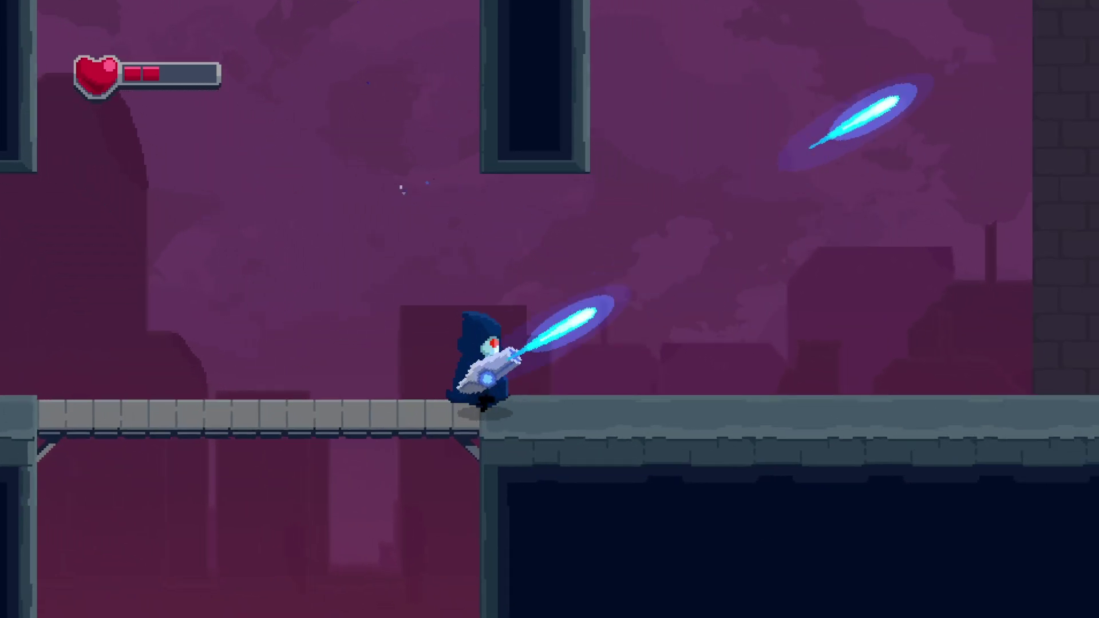
{"action": "key", "text": "x"}
{"action": "key", "text": "Left"}
{"action": "key", "text": "x"}
{"action": "key", "text": "x"}
{"action": "key", "text": "Down"}
{"action": "key", "text": "Left"}
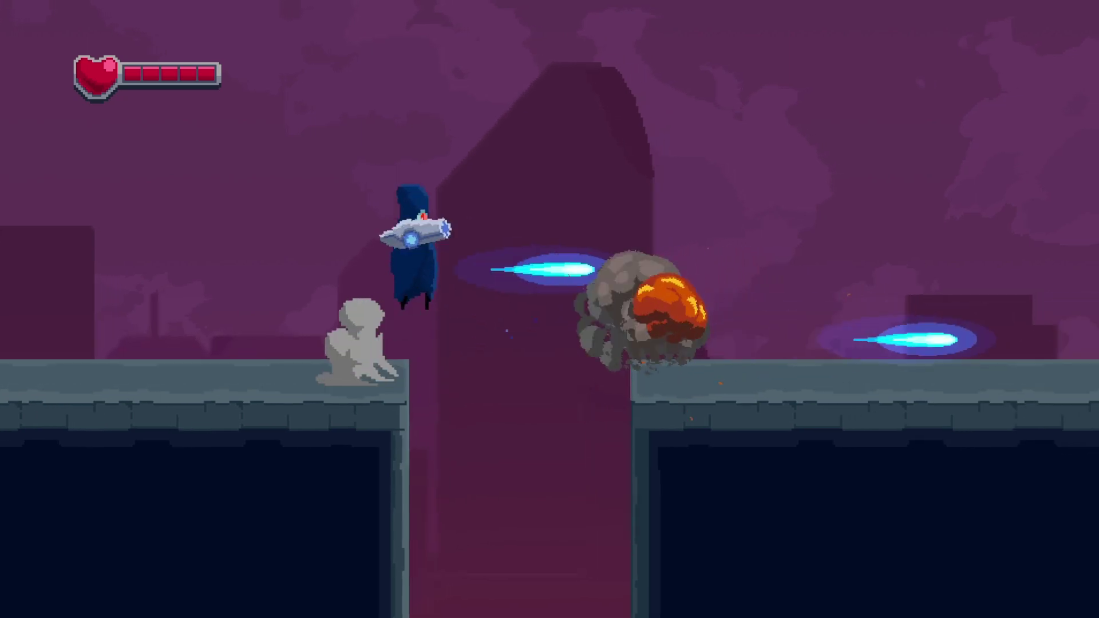
{"action": "key", "text": "Right"}
{"action": "key", "text": "space"}
{"action": "key", "text": "x"}
{"action": "key", "text": "x"}
{"action": "key", "text": "Up"}
{"action": "key", "text": "x"}
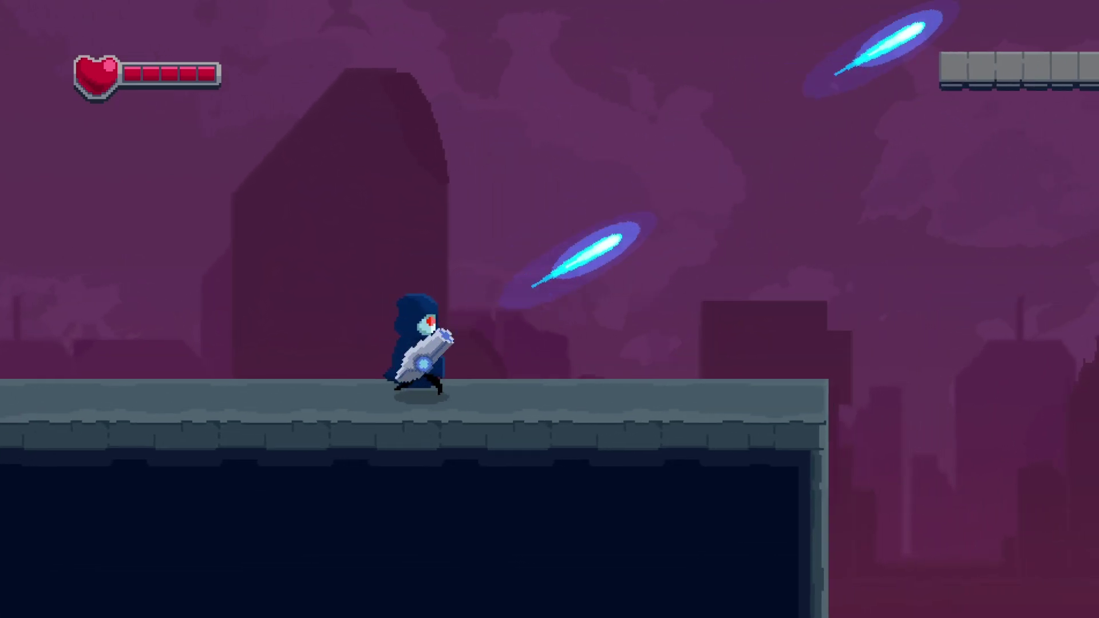
{"action": "key", "text": "Right"}
{"action": "key", "text": "Up"}
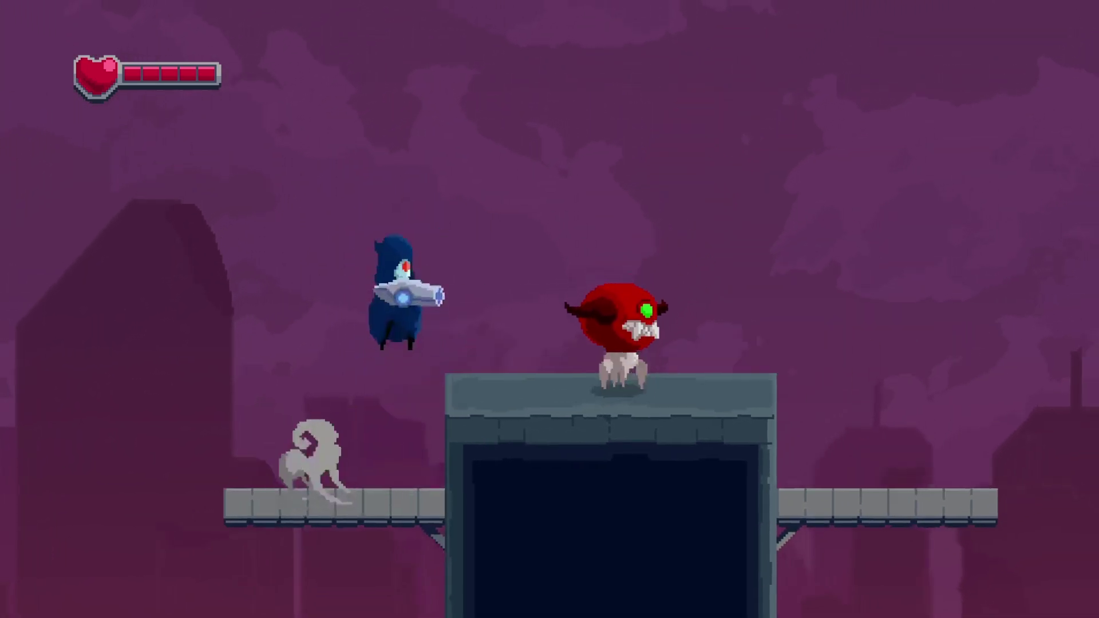
{"action": "key", "text": "Left"}
{"action": "key", "text": "x"}
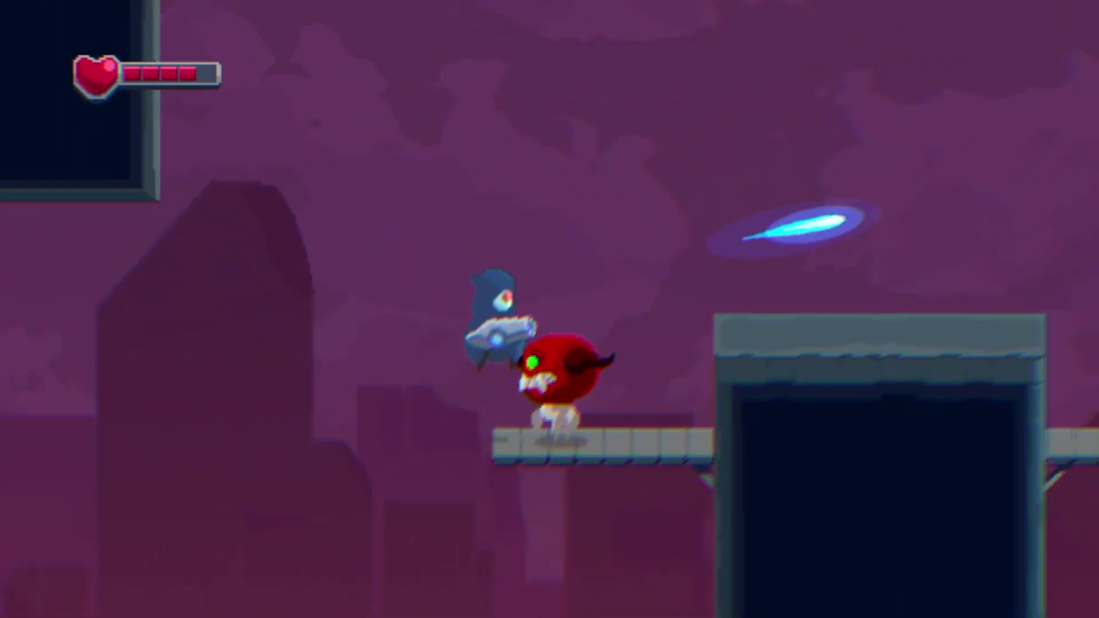
{"action": "key", "text": "Right"}
{"action": "key", "text": "Left"}
{"action": "key", "text": "x"}
{"action": "key", "text": "Right"}
{"action": "key", "text": "Up"}
{"action": "key", "text": "x"}
{"action": "key", "text": "x"}
{"action": "key", "text": "x"}
{"action": "key", "text": "x"}
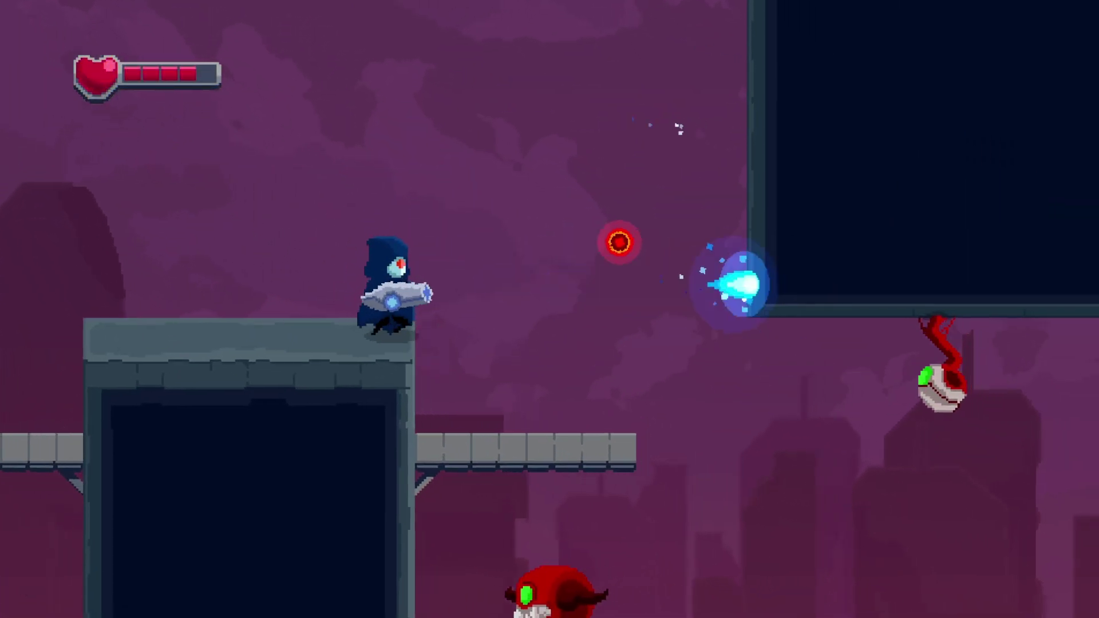
{"action": "key", "text": "Right"}
{"action": "key", "text": "Up"}
{"action": "key", "text": "x"}
{"action": "key", "text": "Left"}
{"action": "key", "text": "x"}
{"action": "key", "text": "x"}
{"action": "key", "text": "x"}
{"action": "key", "text": "Right"}
{"action": "key", "text": "x"}
{"action": "key", "text": "x"}
{"action": "key", "text": "x"}
{"action": "key", "text": "x"}
{"action": "key", "text": "x"}
{"action": "key", "text": "Up"}
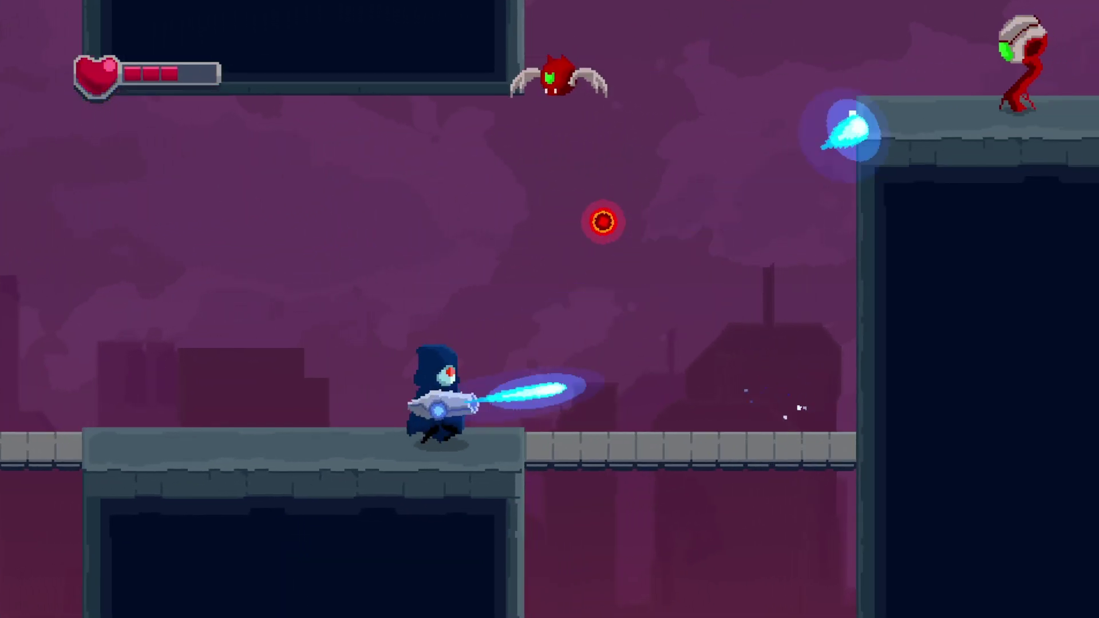
{"action": "key", "text": "Right"}
{"action": "key", "text": "x"}
{"action": "key", "text": "space"}
{"action": "key", "text": "space"}
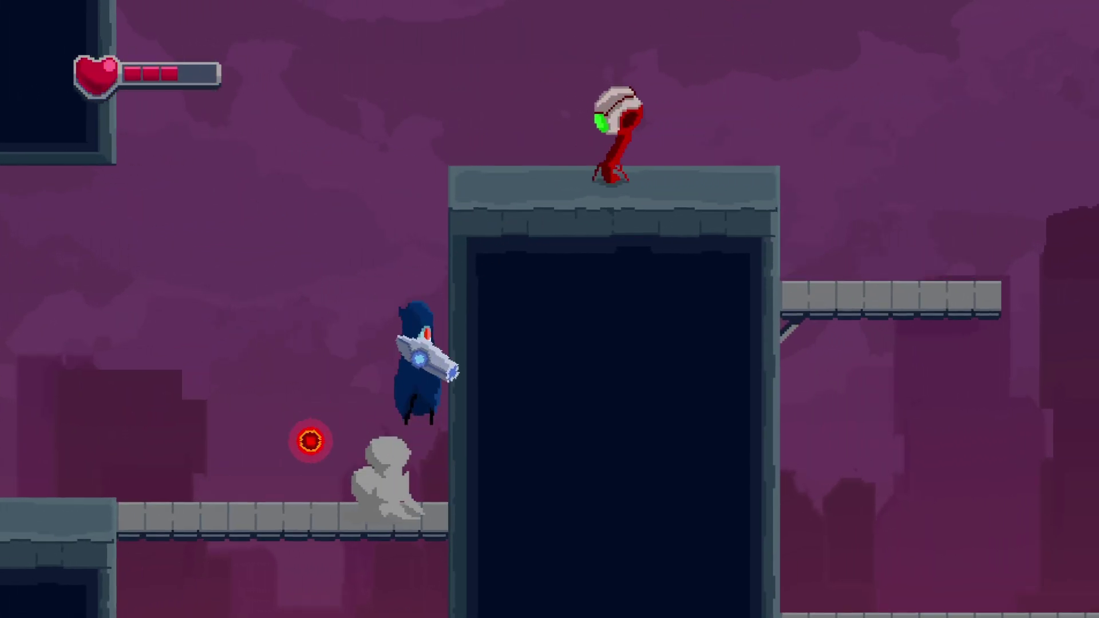
{"action": "key", "text": "Right"}
{"action": "key", "text": "x"}
{"action": "key", "text": "x"}
{"action": "key", "text": "x"}
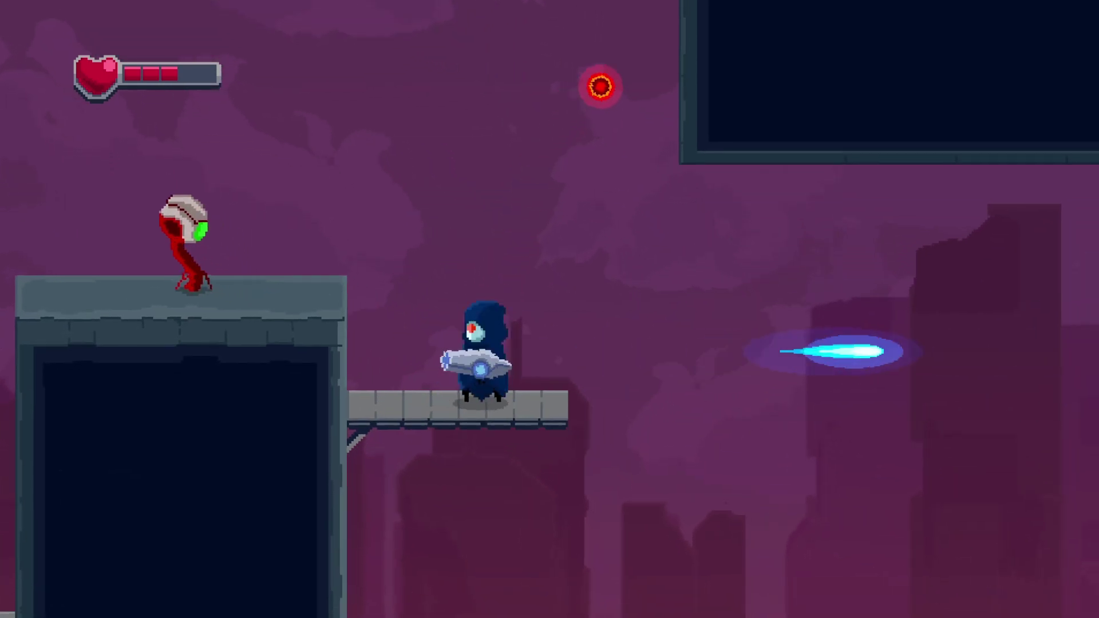
{"action": "key", "text": "space"}
{"action": "key", "text": "space"}
{"action": "key", "text": "Left"}
{"action": "key", "text": "x"}
{"action": "key", "text": "x"}
{"action": "key", "text": "Right"}
{"action": "key", "text": "x"}
{"action": "key", "text": "x"}
{"action": "key", "text": "x"}
{"action": "key", "text": "x"}
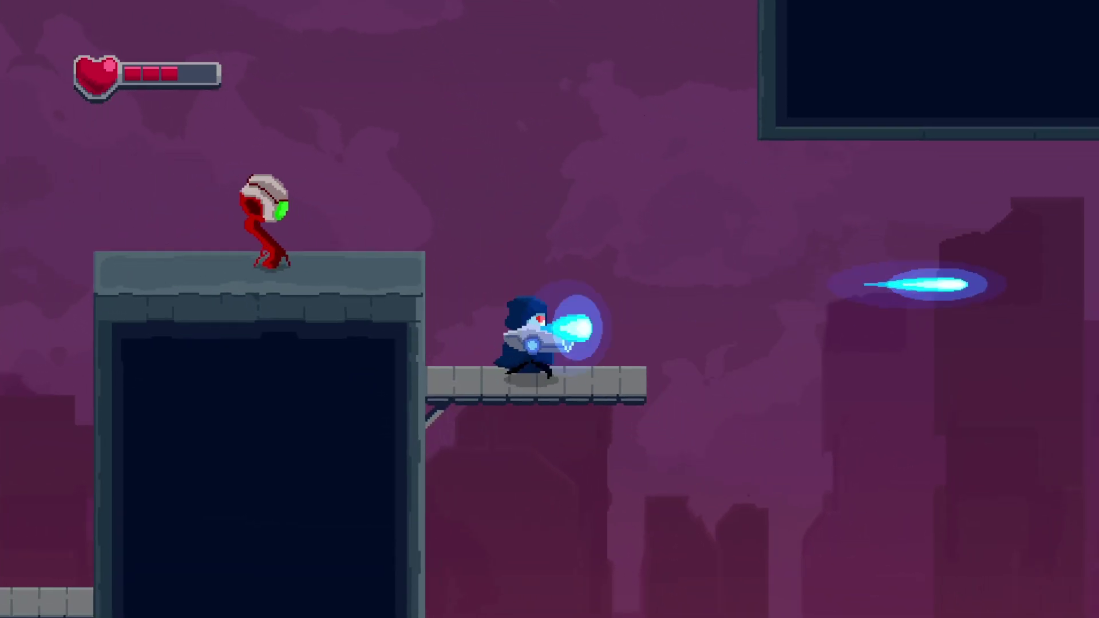
{"action": "key", "text": "Up"}
{"action": "key", "text": "Left"}
{"action": "key", "text": "x"}
{"action": "key", "text": "x"}
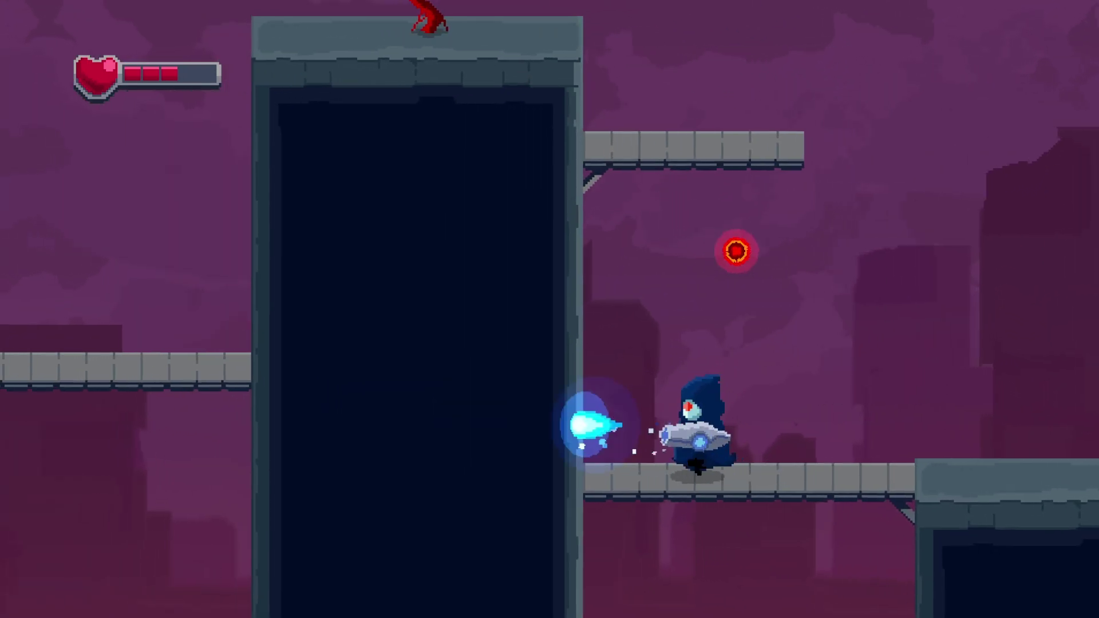
{"action": "key", "text": "space"}
{"action": "key", "text": "space"}
{"action": "key", "text": "space"}
{"action": "key", "text": "space"}
{"action": "key", "text": "x"}
{"action": "key", "text": "x"}
{"action": "key", "text": "Right"}
{"action": "key", "text": "x"}
{"action": "key", "text": "x"}
{"action": "key", "text": "x"}
{"action": "key", "text": "x"}
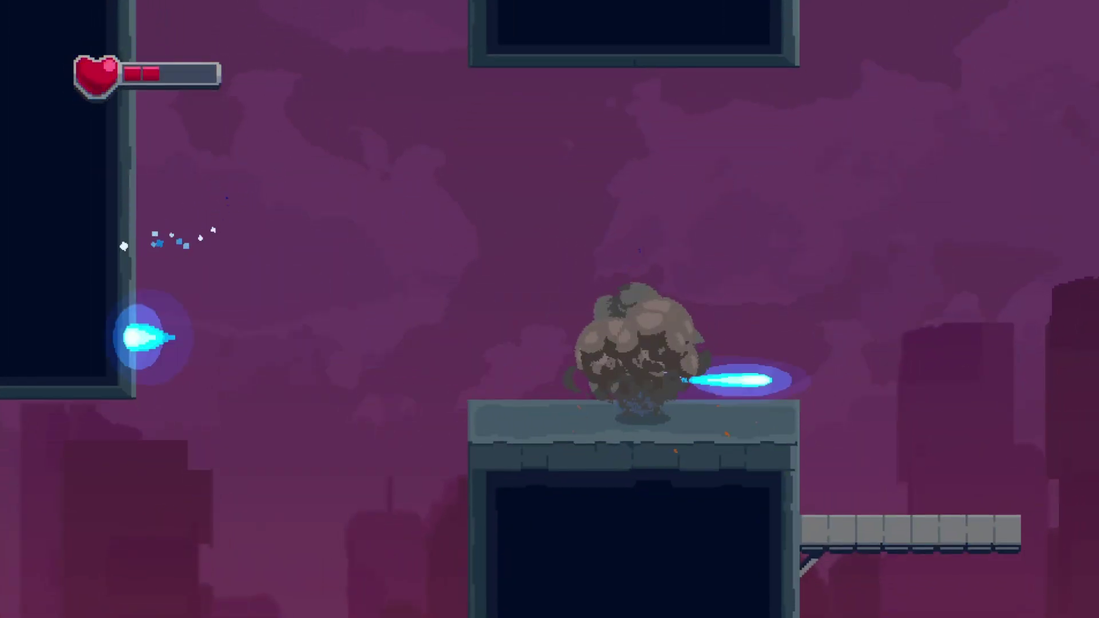
{"action": "key", "text": "Right"}
{"action": "key", "text": "x"}
{"action": "key", "text": "x"}
{"action": "key", "text": "x"}
{"action": "key", "text": "x"}
{"action": "key", "text": "x"}
{"action": "key", "text": "x"}
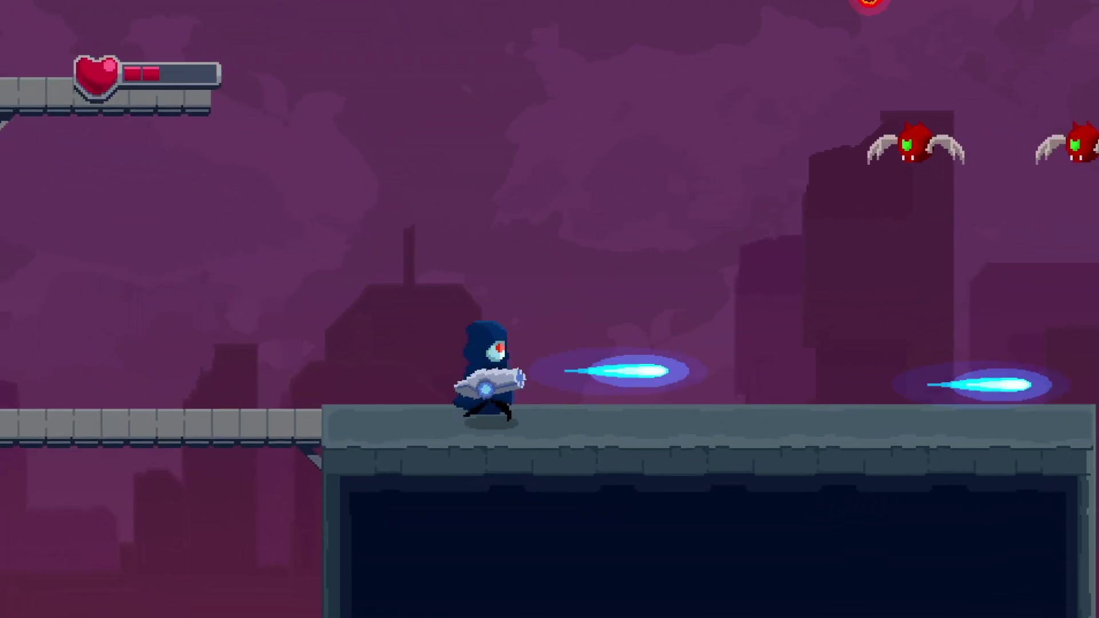
{"action": "key", "text": "Up"}
{"action": "key", "text": "Right"}
{"action": "key", "text": "x"}
{"action": "key", "text": "x"}
{"action": "key", "text": "space"}
{"action": "key", "text": "space"}
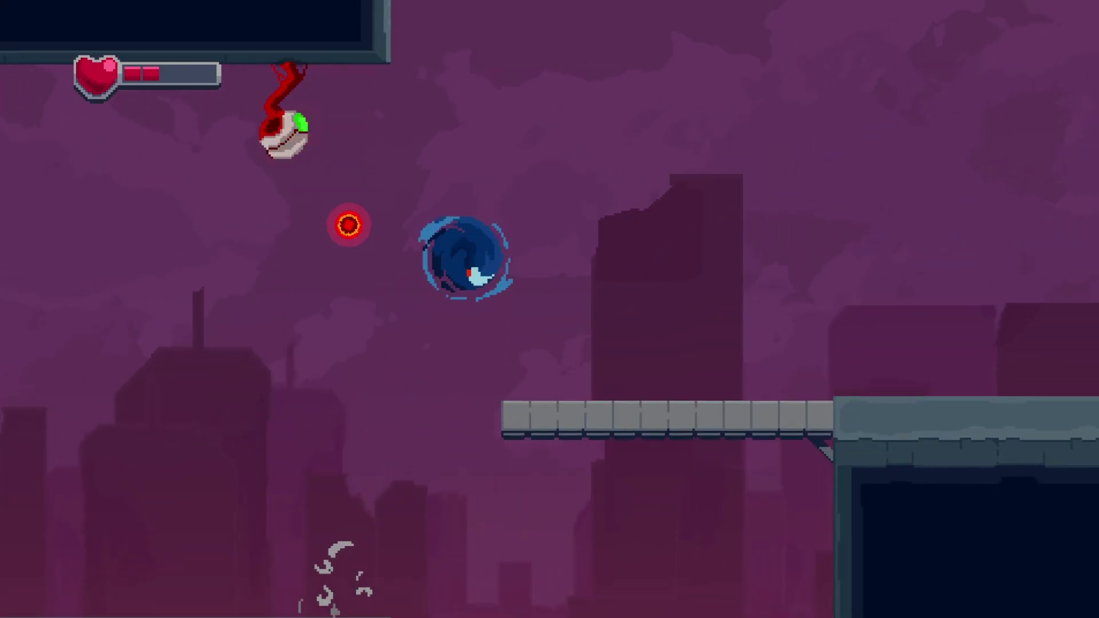
{"action": "key", "text": "Up"}
{"action": "key", "text": "x"}
{"action": "key", "text": "x"}
{"action": "key", "text": "Left"}
{"action": "key", "text": "space"}
{"action": "key", "text": "x"}
{"action": "key", "text": "x"}
{"action": "key", "text": "Left"}
{"action": "key", "text": "x"}
{"action": "key", "text": "x"}
{"action": "key", "text": "Up"}
{"action": "key", "text": "x"}
{"action": "key", "text": "x"}
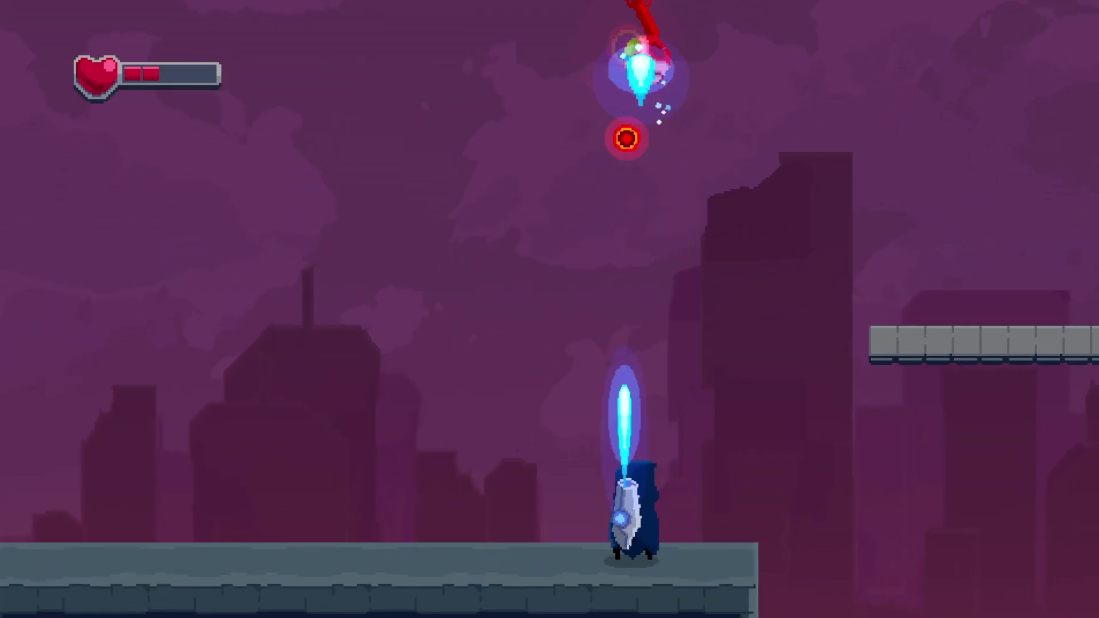
{"action": "key", "text": "Right"}
{"action": "key", "text": "x"}
{"action": "key", "text": "x"}
{"action": "key", "text": "space"}
{"action": "key", "text": "space"}
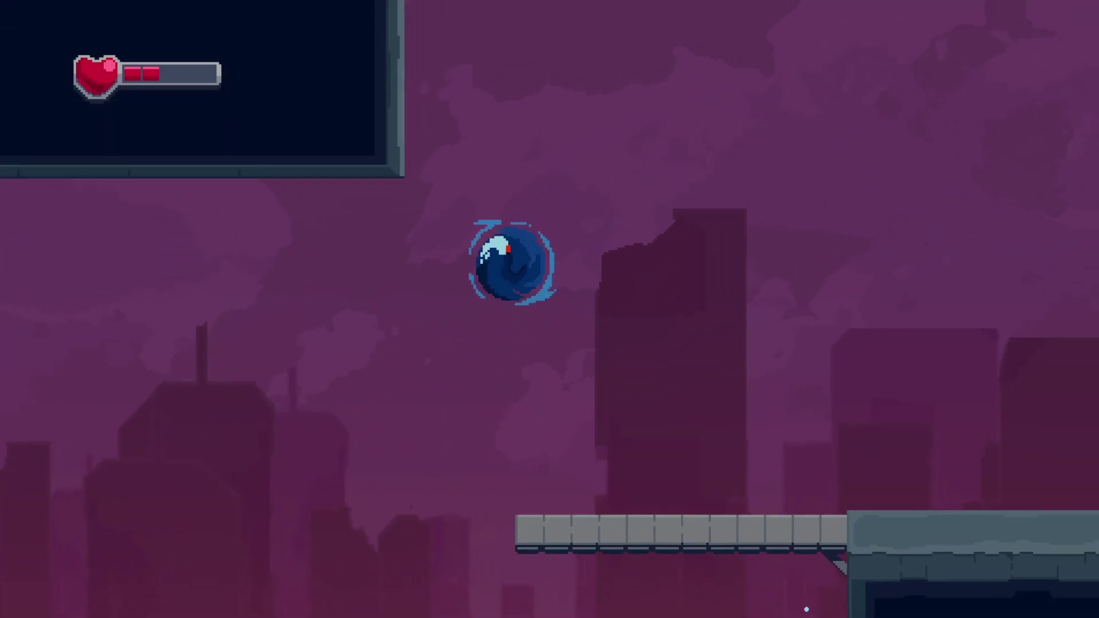
{"action": "key", "text": "x"}
{"action": "key", "text": "x"}
{"action": "key", "text": "Right"}
{"action": "key", "text": "Up"}
{"action": "key", "text": "x"}
{"action": "key", "text": "x"}
{"action": "key", "text": "x"}
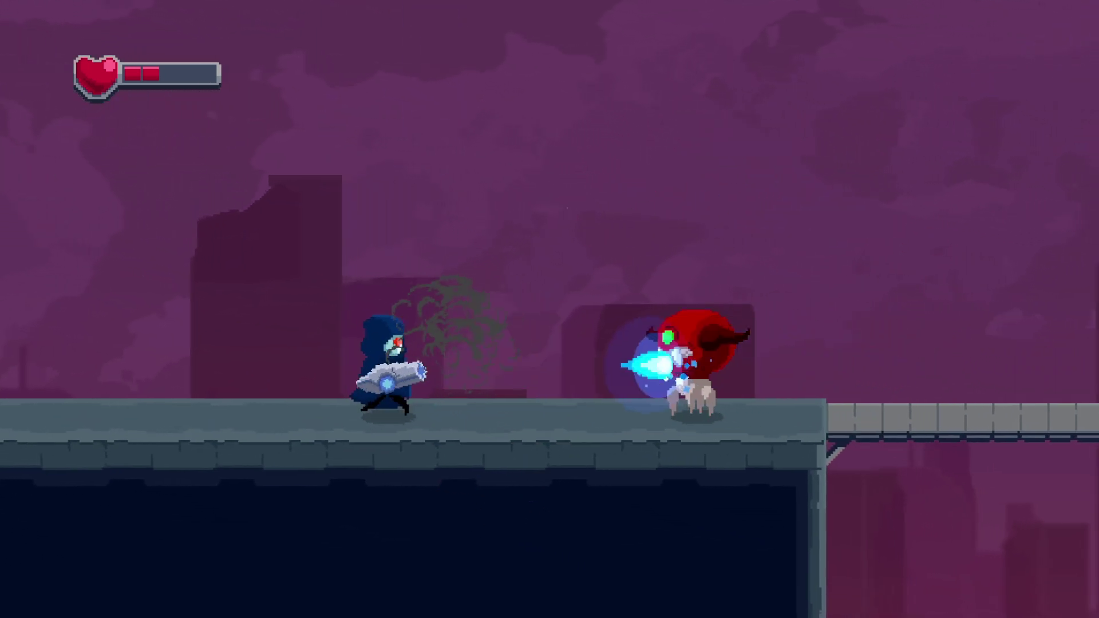
{"action": "key", "text": "Right"}
{"action": "key", "text": "x"}
{"action": "key", "text": "x"}
{"action": "key", "text": "x"}
{"action": "key", "text": "x"}
{"action": "key", "text": "x"}
{"action": "key", "text": "x"}
{"action": "key", "text": "Up"}
{"action": "key", "text": "Up"}
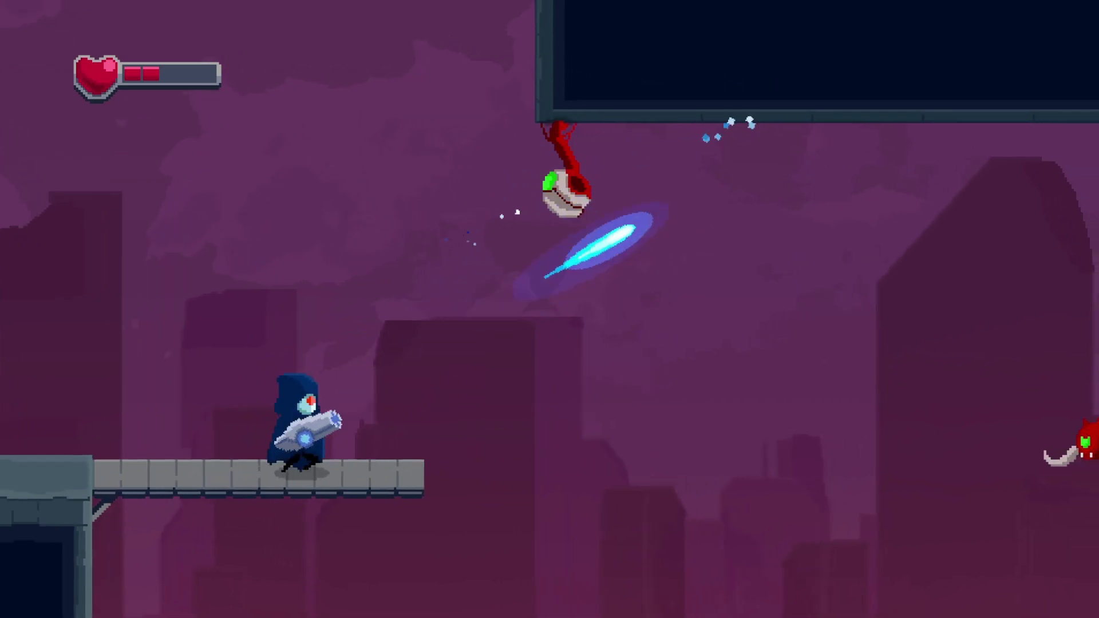
{"action": "key", "text": "Up"}
{"action": "key", "text": "x"}
{"action": "key", "text": "x"}
{"action": "key", "text": "Left"}
{"action": "key", "text": "space"}
{"action": "key", "text": "space"}
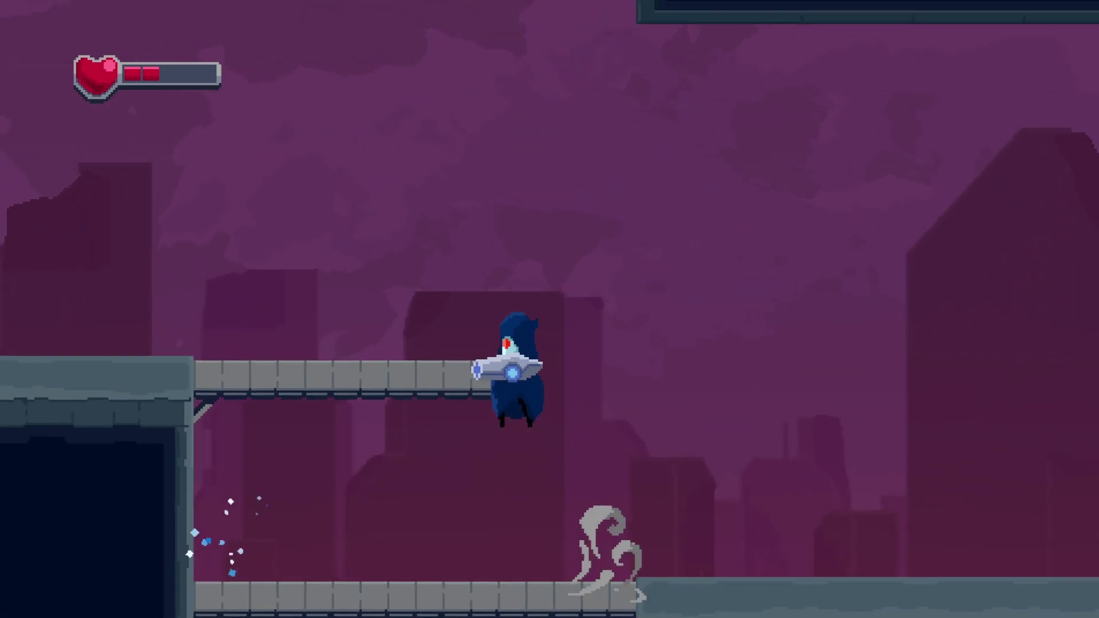
{"action": "key", "text": "Left"}
{"action": "key", "text": "x"}
{"action": "key", "text": "Left"}
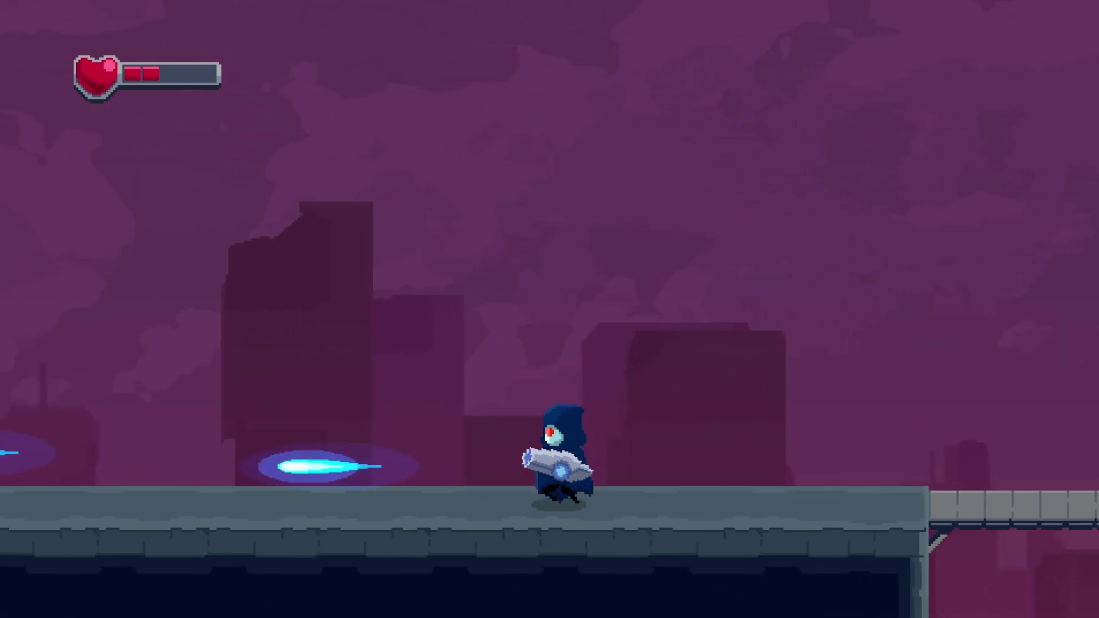
{"action": "key", "text": "Left"}
{"action": "key", "text": "x"}
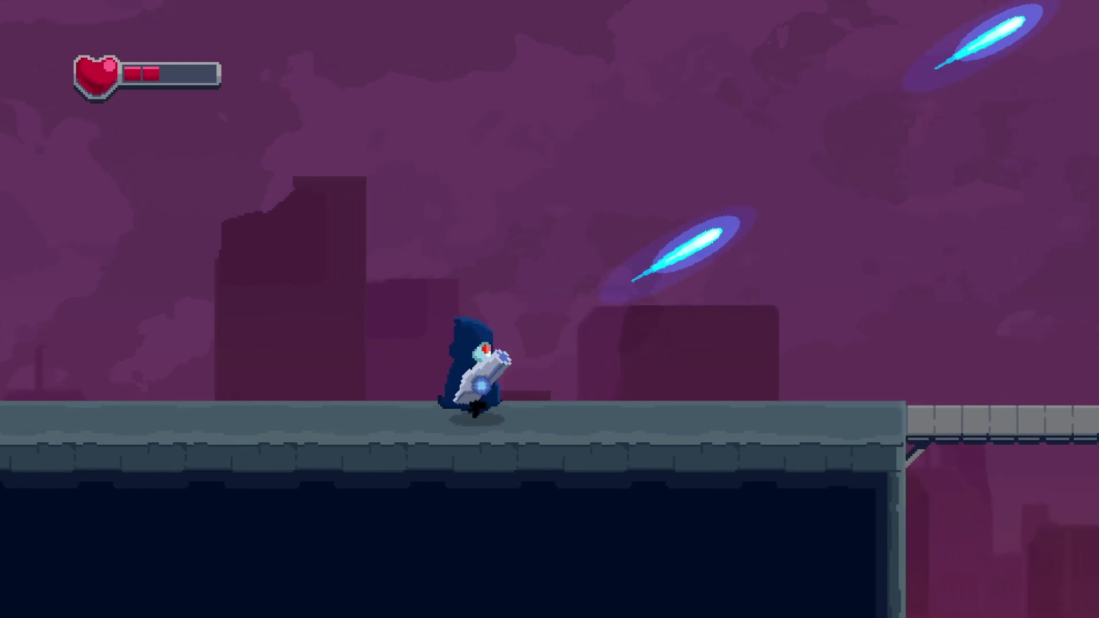
{"action": "key", "text": "Right"}
{"action": "key", "text": "Right"}
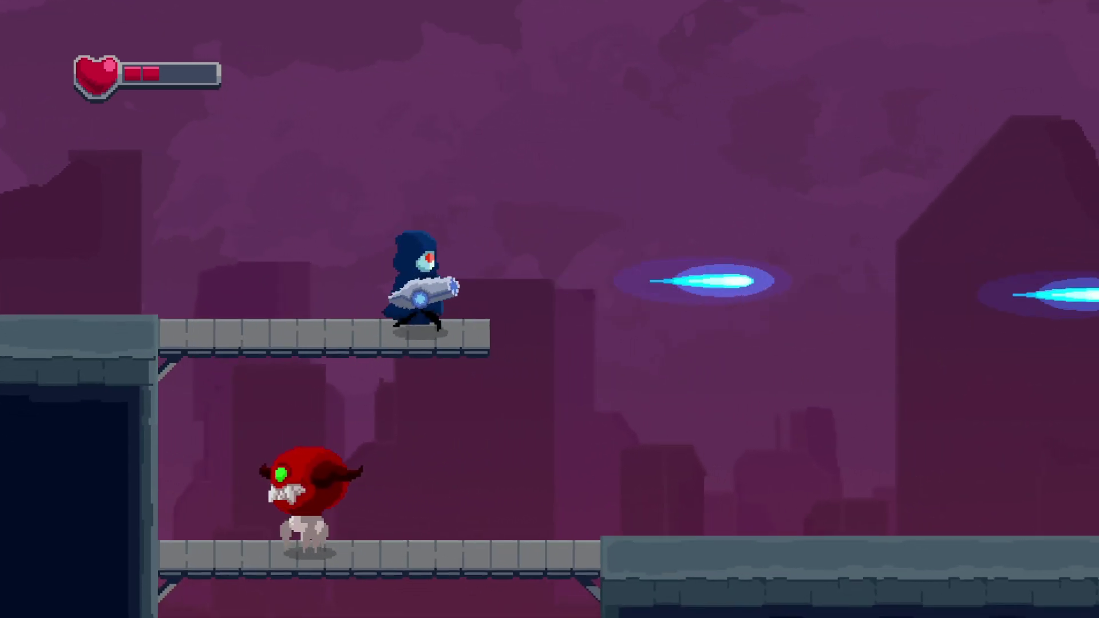
{"action": "key", "text": "x"}
{"action": "key", "text": "Right"}
{"action": "key", "text": "x"}
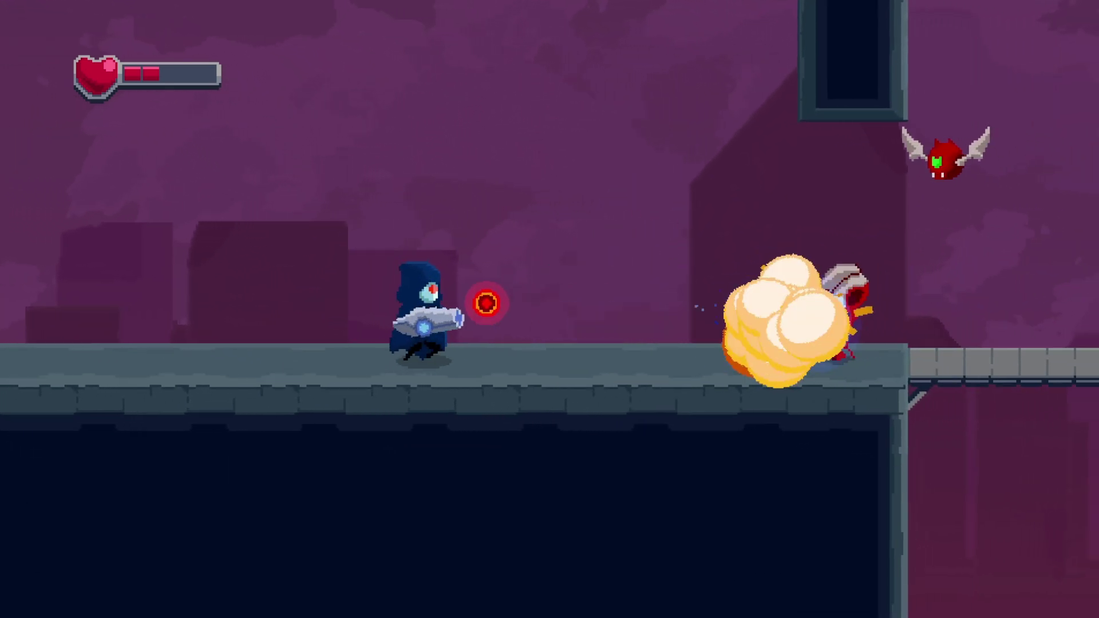
{"action": "key", "text": "Right"}
{"action": "key", "text": "x"}
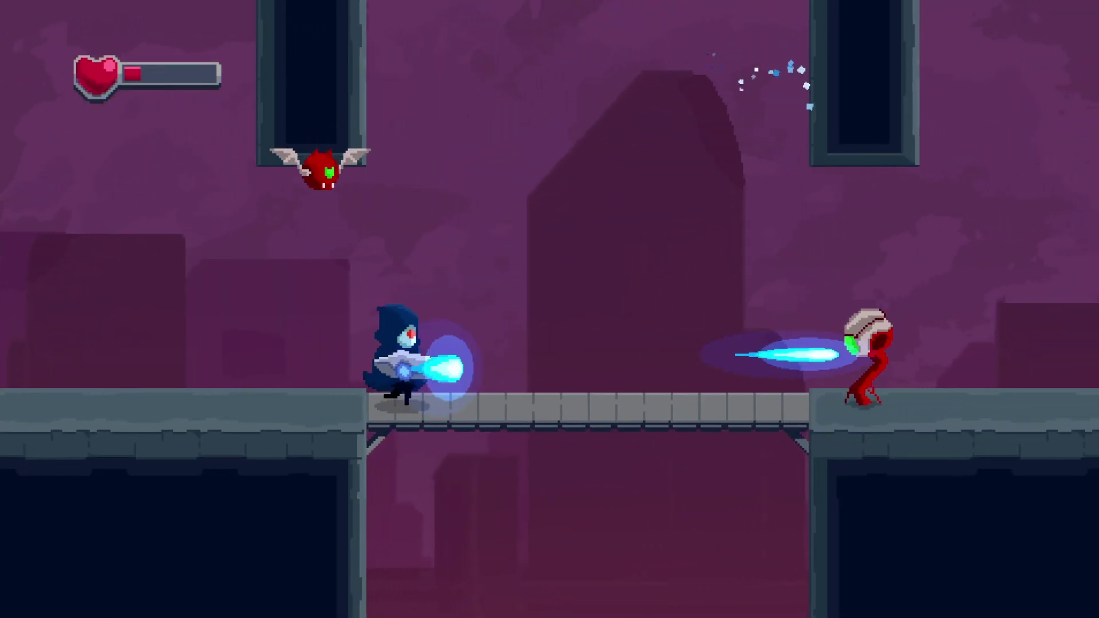
{"action": "key", "text": "Left"}
{"action": "key", "text": "z"}
{"action": "key", "text": "x"}
{"action": "key", "text": "Right"}
{"action": "key", "text": "x"}
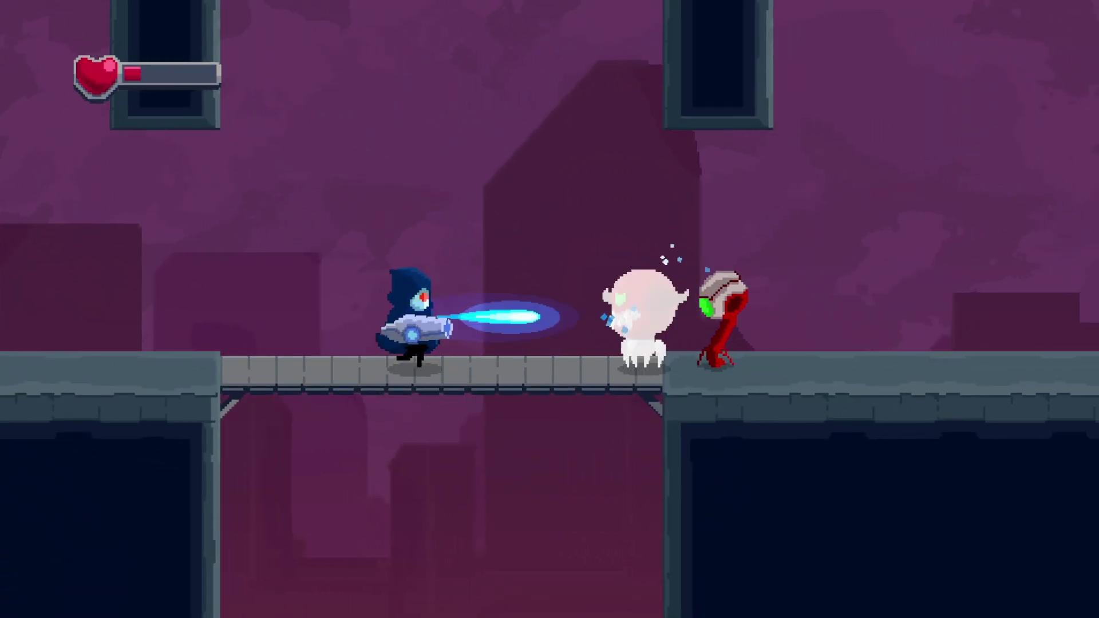
{"action": "key", "text": "z"}
{"action": "key", "text": "x"}
{"action": "key", "text": "Right"}
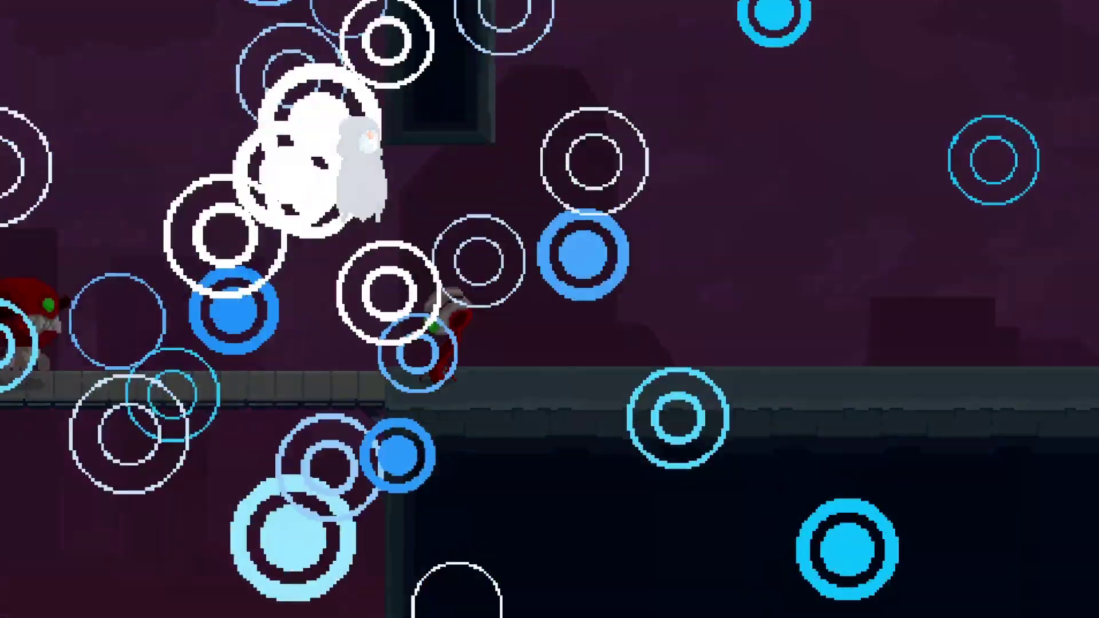